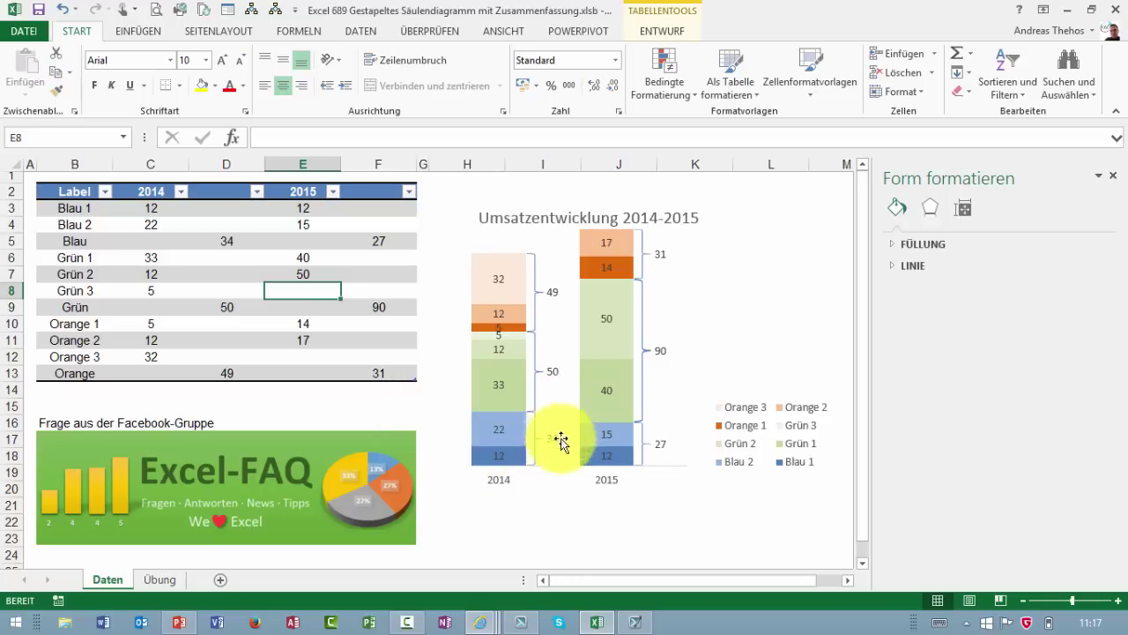
# Enter 33 as the 2014 Blau 2 sales in C4, then go to the Übung sheet
pyautogui.moveTo(561, 441)
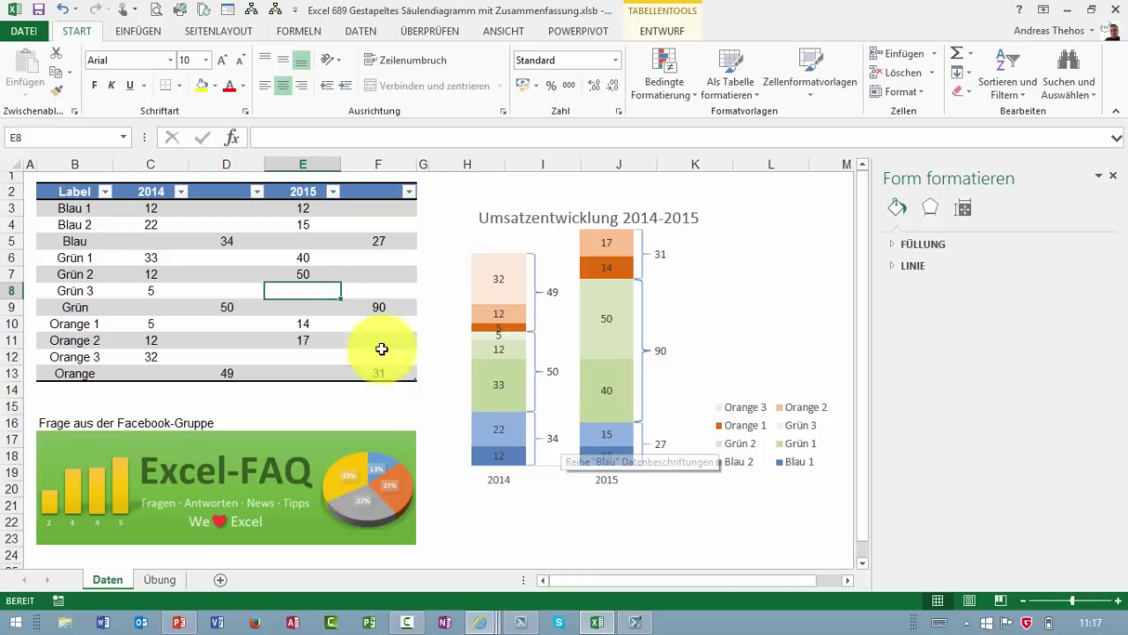
pyautogui.click(155, 225)
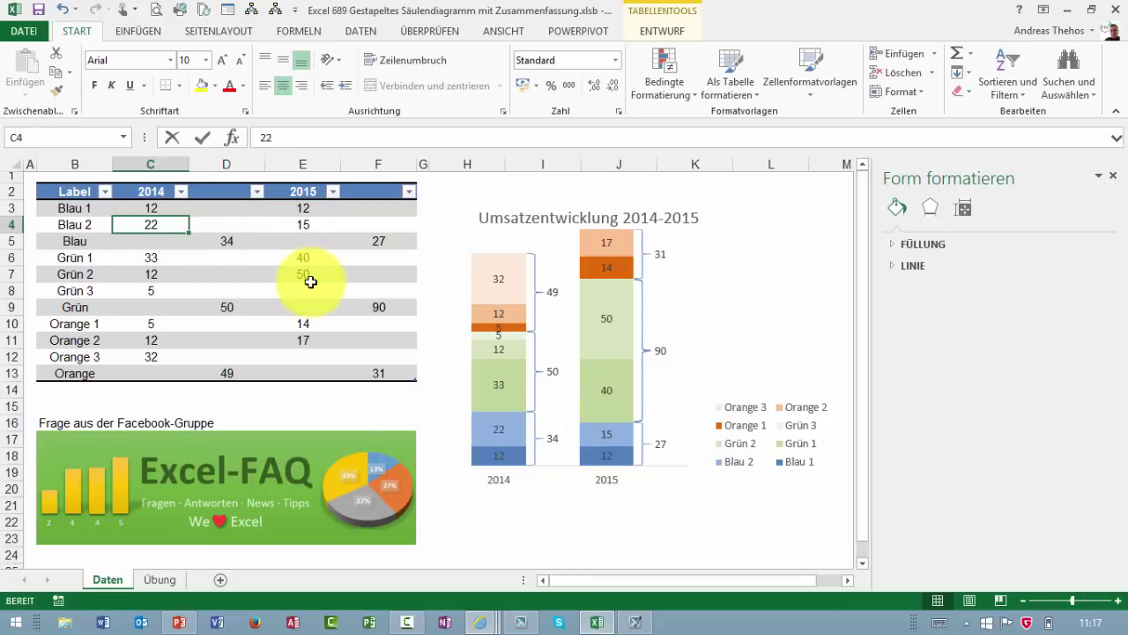
pyautogui.write('33')
pyautogui.click(273, 292)
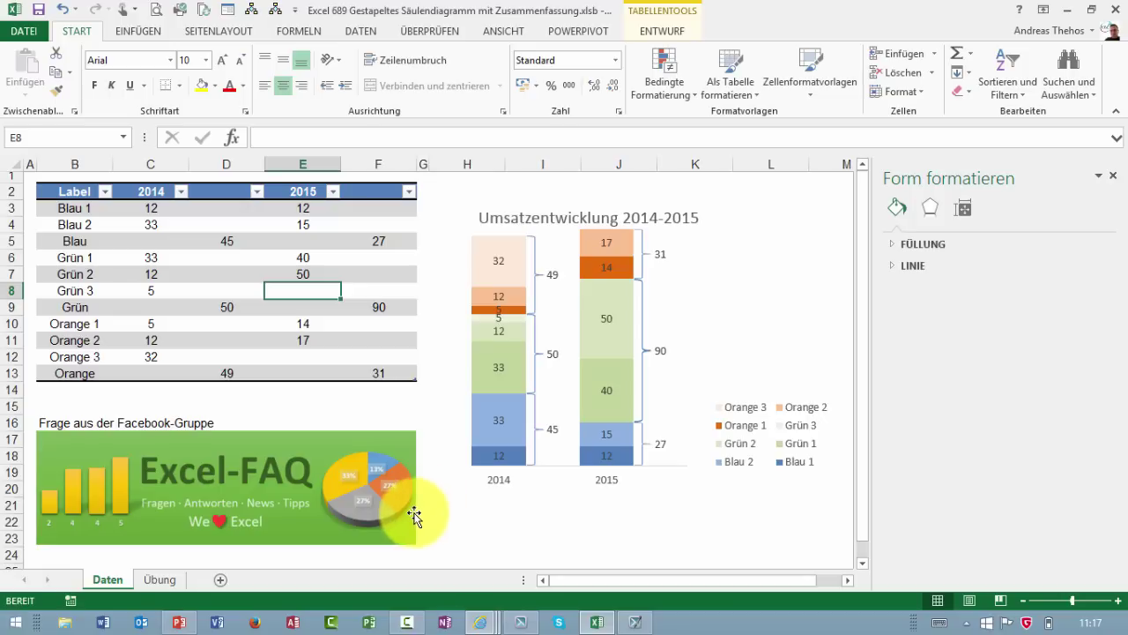
pyautogui.click(158, 579)
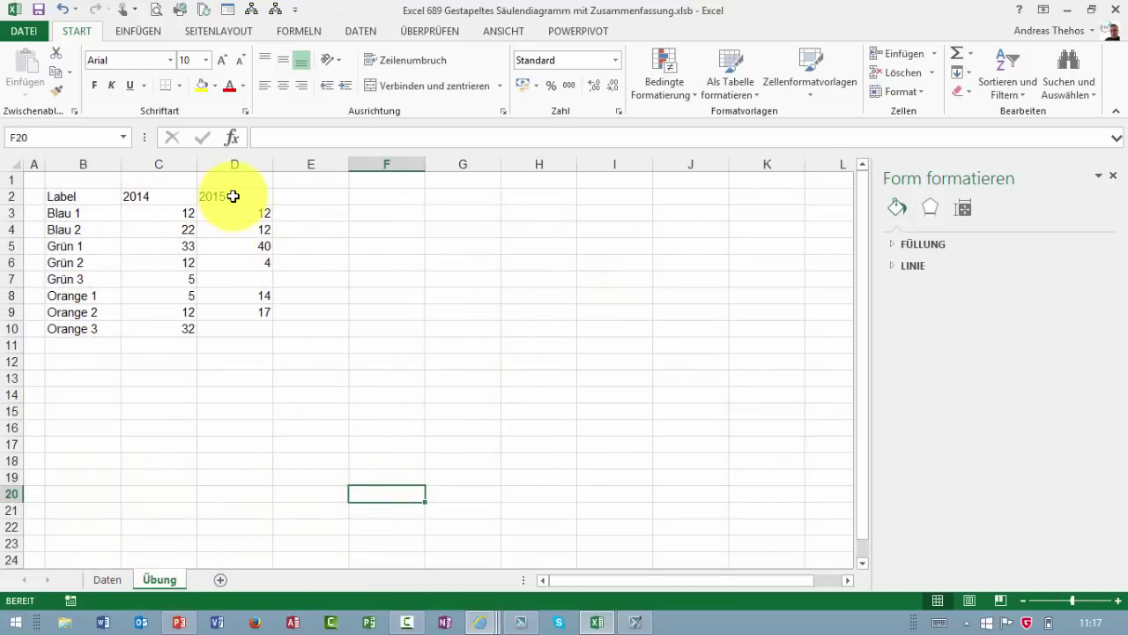
# Shift the 2015 data from D2:D10 to E2:E10 and enter labels Blau, Grün, Orange in B11:B13
pyautogui.moveTo(233, 196); pyautogui.dragTo(225, 326)
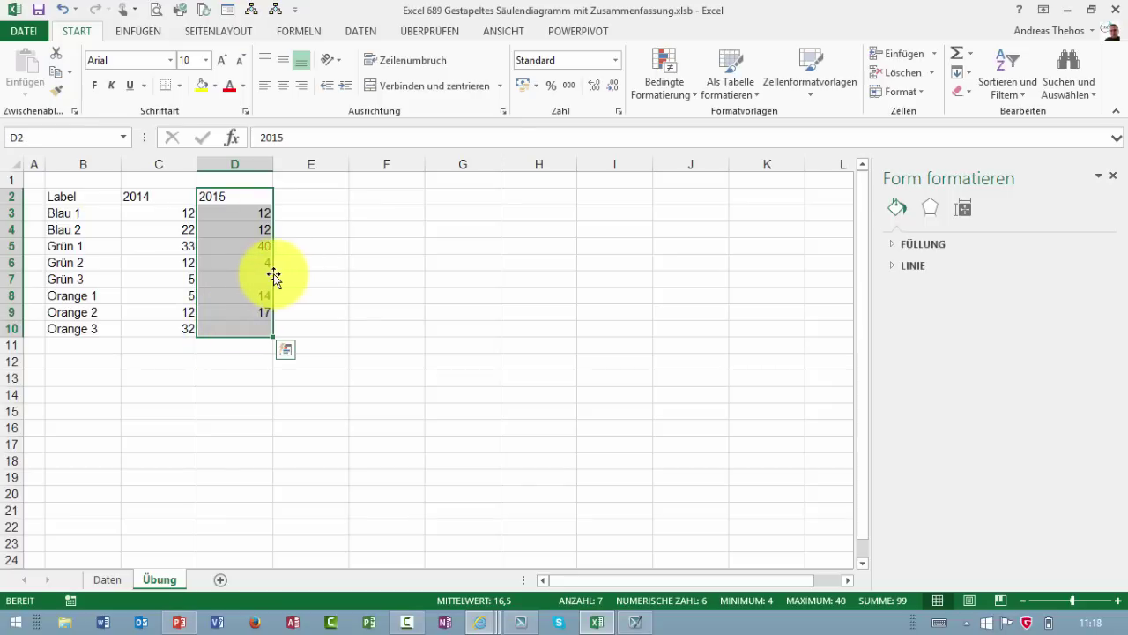
pyautogui.moveTo(274, 277); pyautogui.dragTo(309, 280)
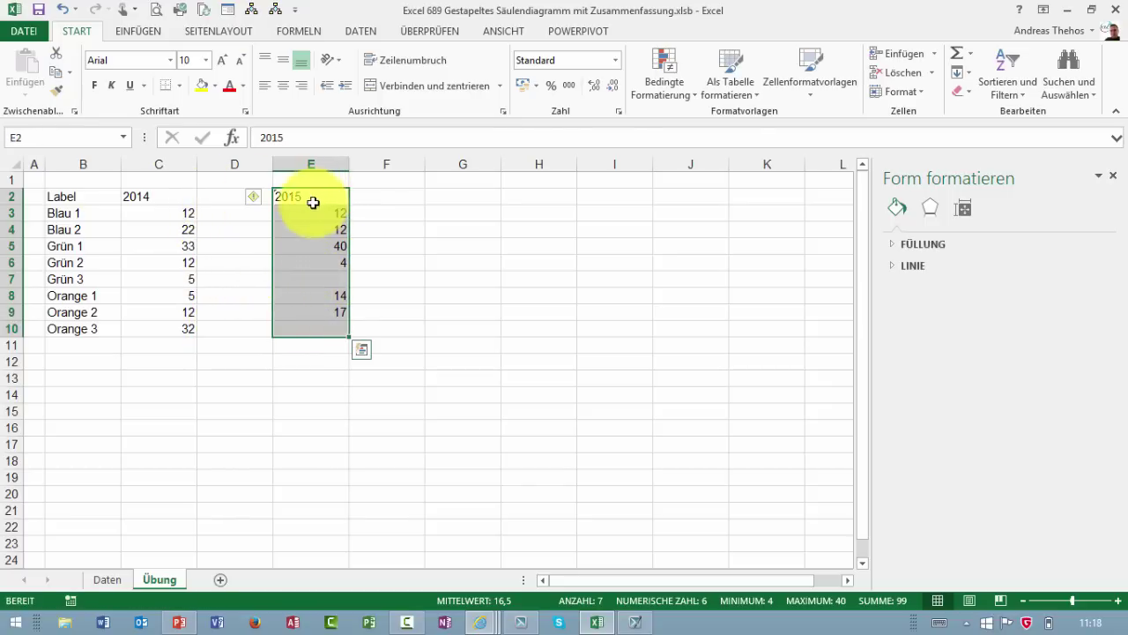
pyautogui.click(82, 345)
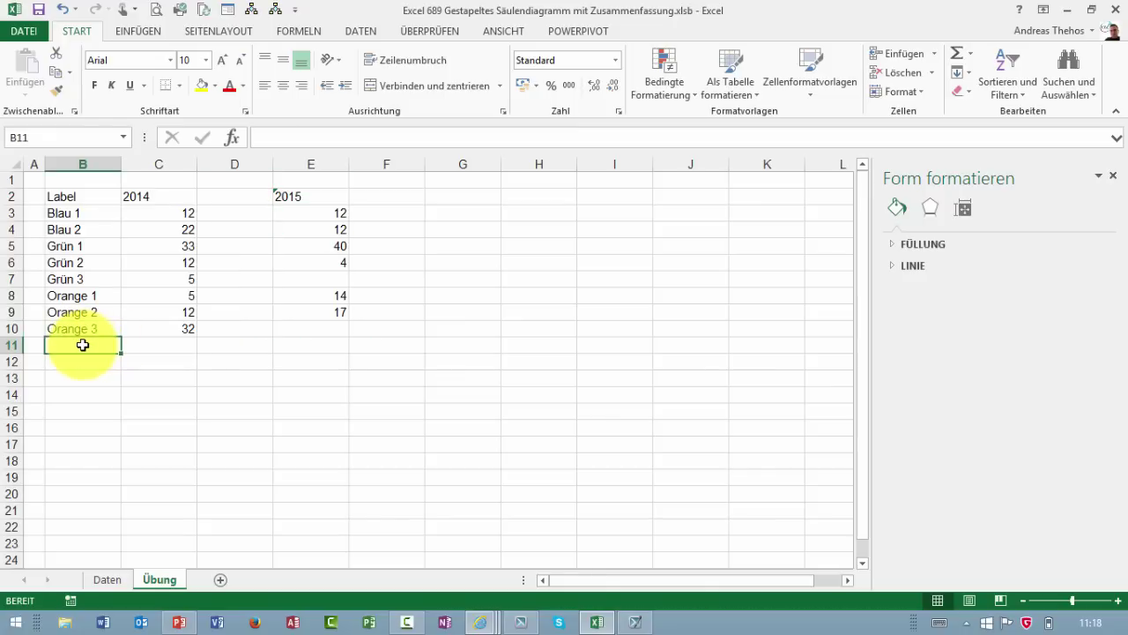
pyautogui.write('Blau')
pyautogui.press('Return')
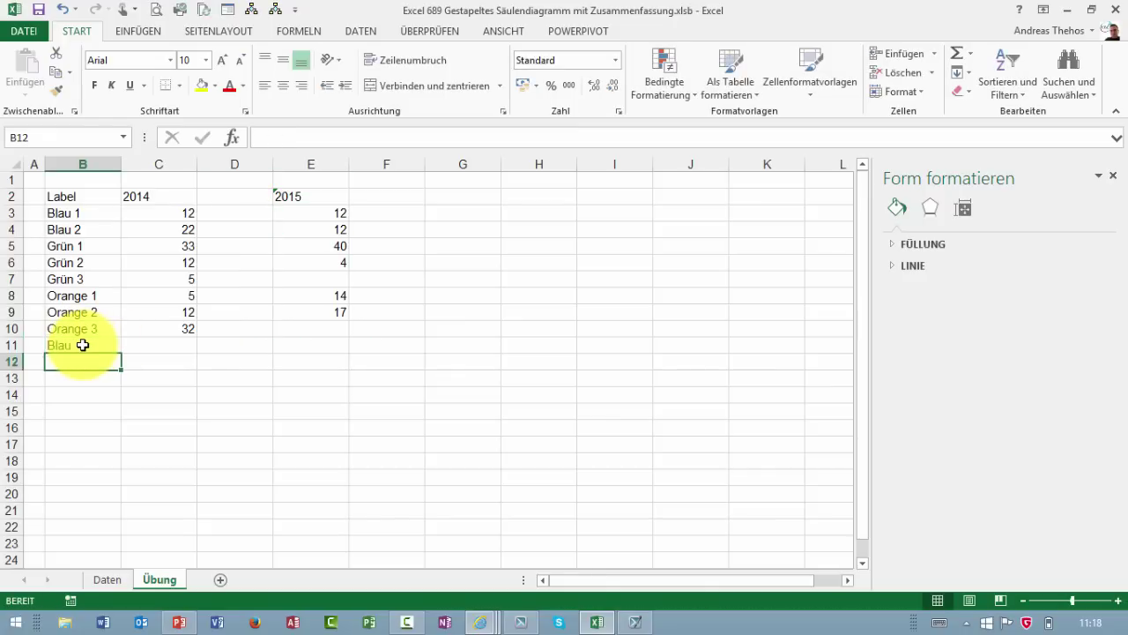
pyautogui.write('Grün')
pyautogui.press('Return')
pyautogui.write('Orange')
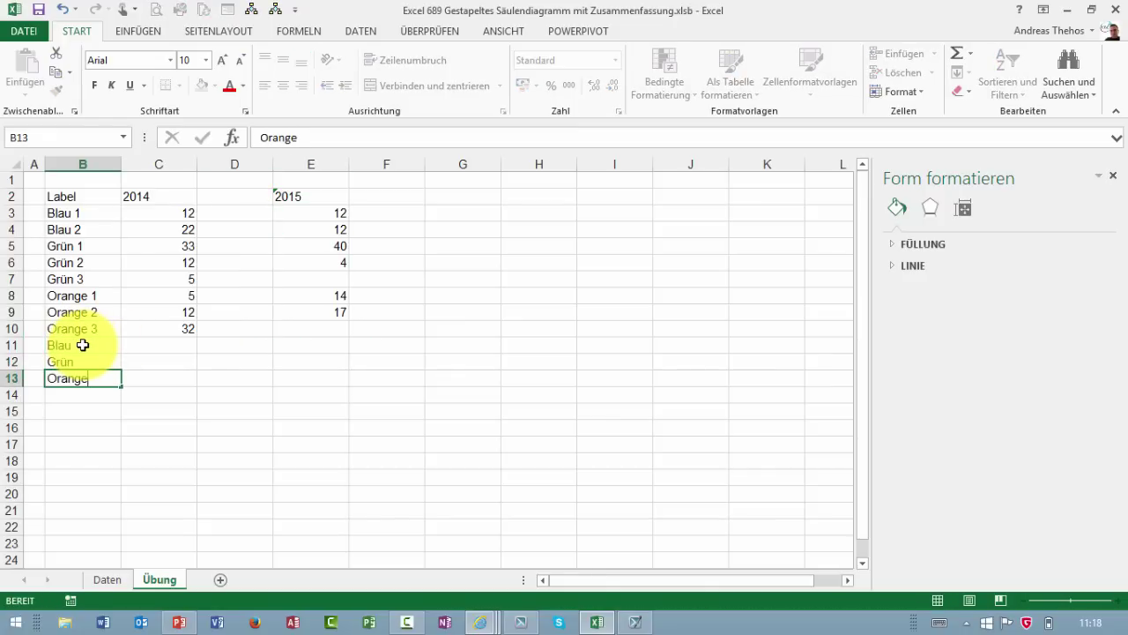
pyautogui.press('Return')
pyautogui.click(263, 349)
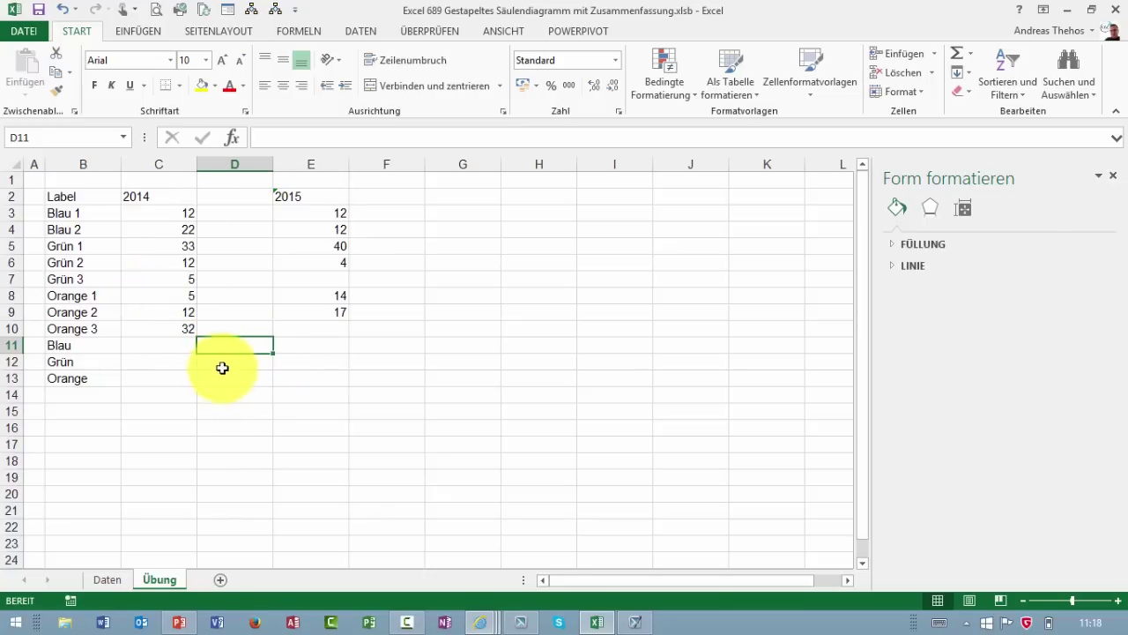
# AutoSum each colour's 2014 values into D11:D13, giving 34, 50 and 49
pyautogui.click(957, 58)
pyautogui.moveTo(182, 208); pyautogui.dragTo(179, 230)
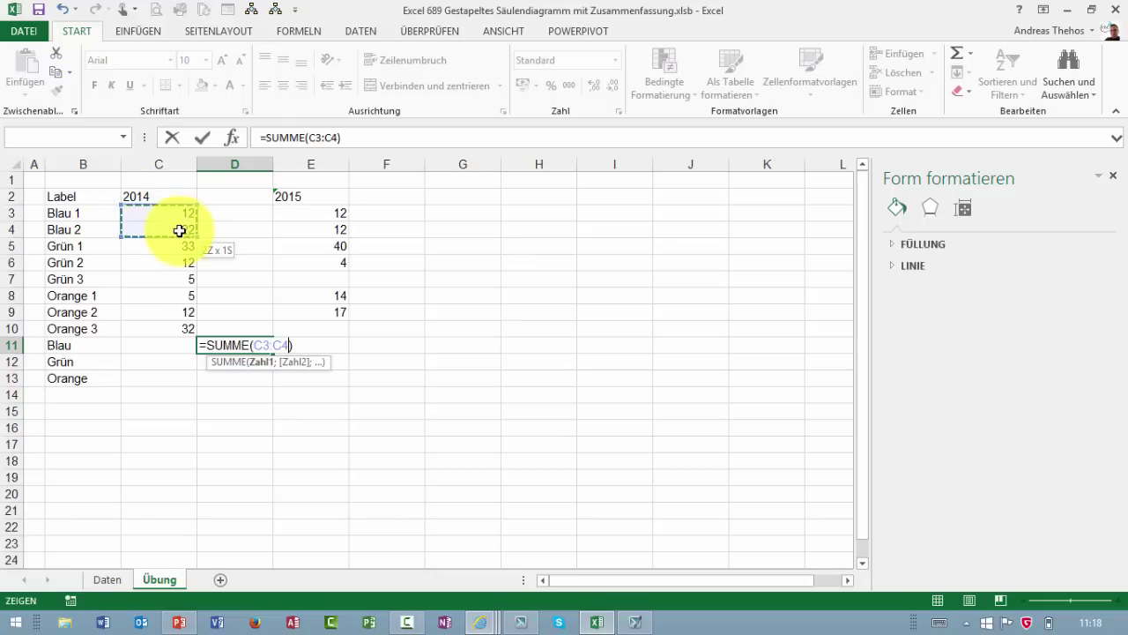
pyautogui.press('Return')
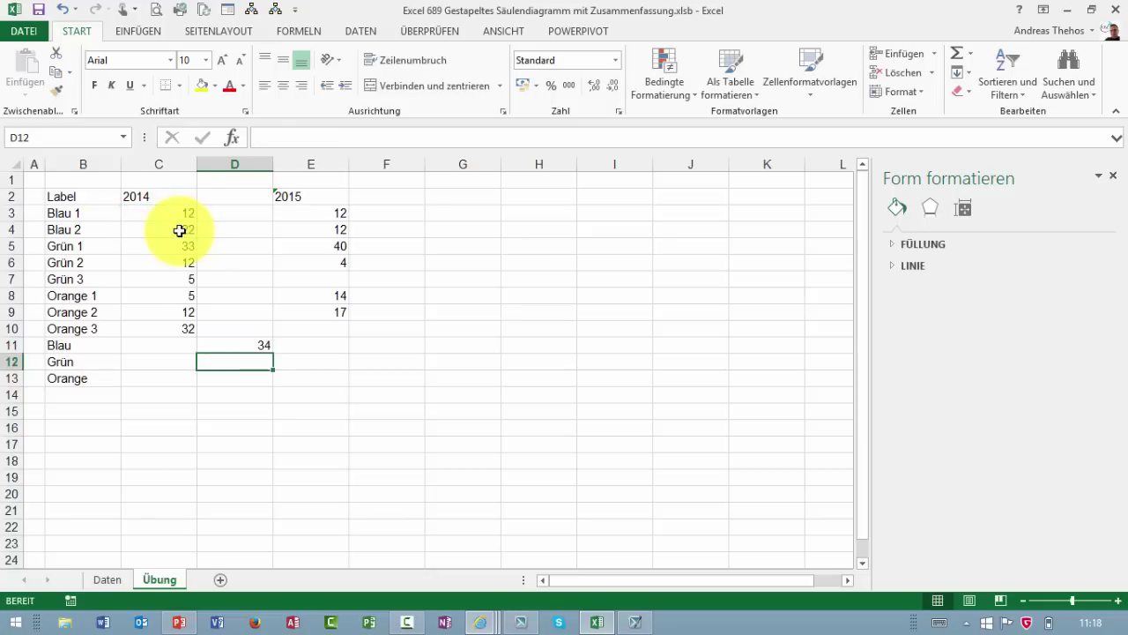
pyautogui.click(954, 59)
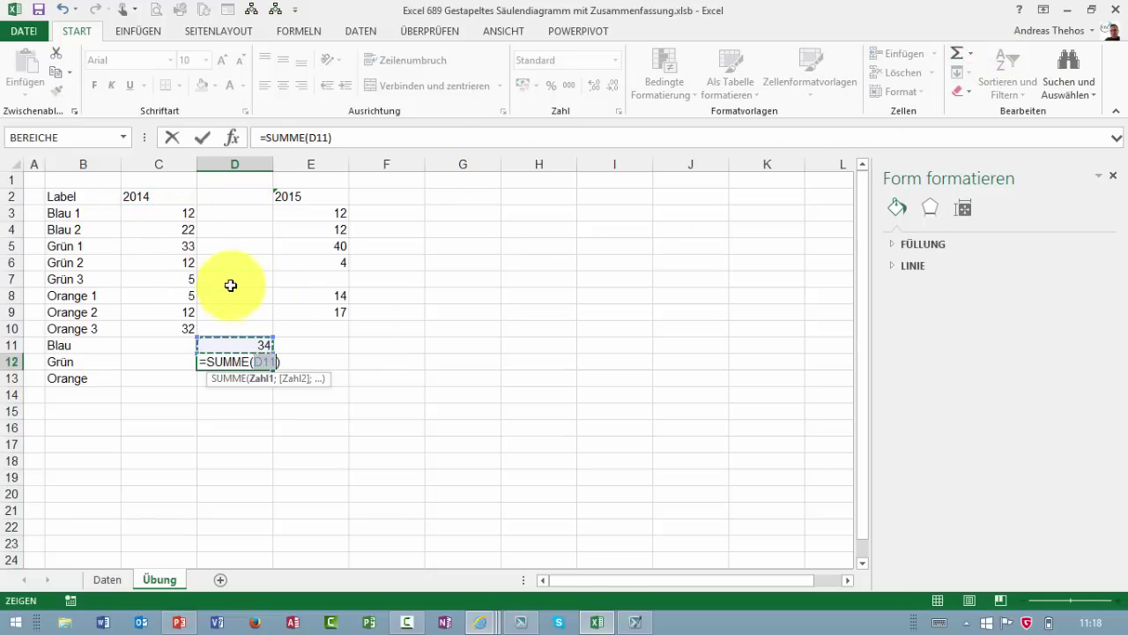
pyautogui.moveTo(169, 248); pyautogui.dragTo(170, 280)
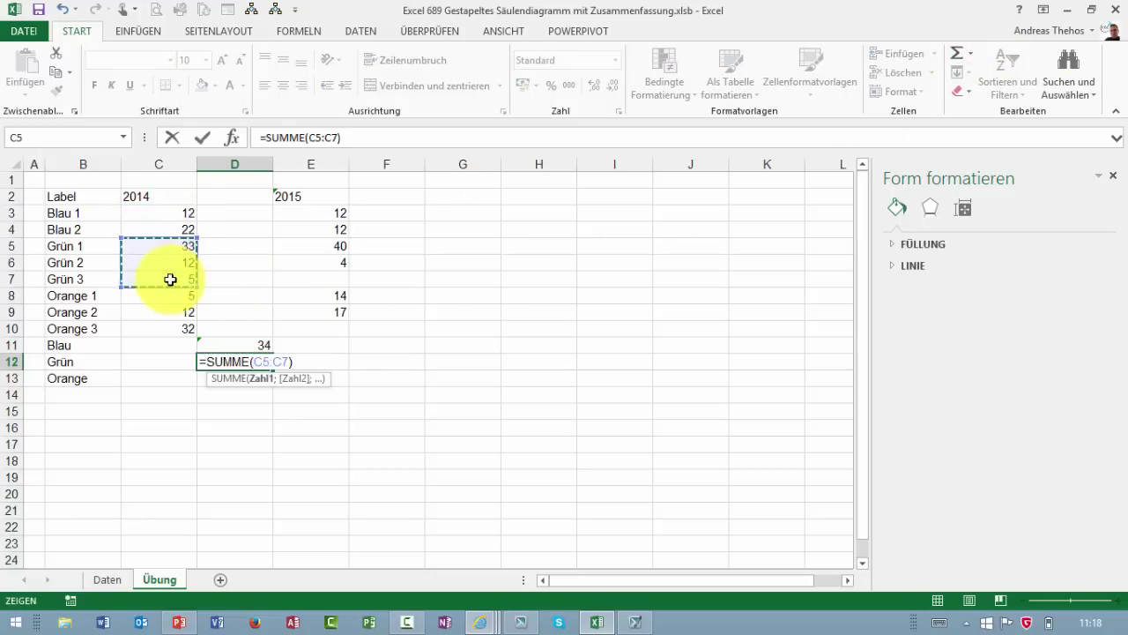
pyautogui.press('Return')
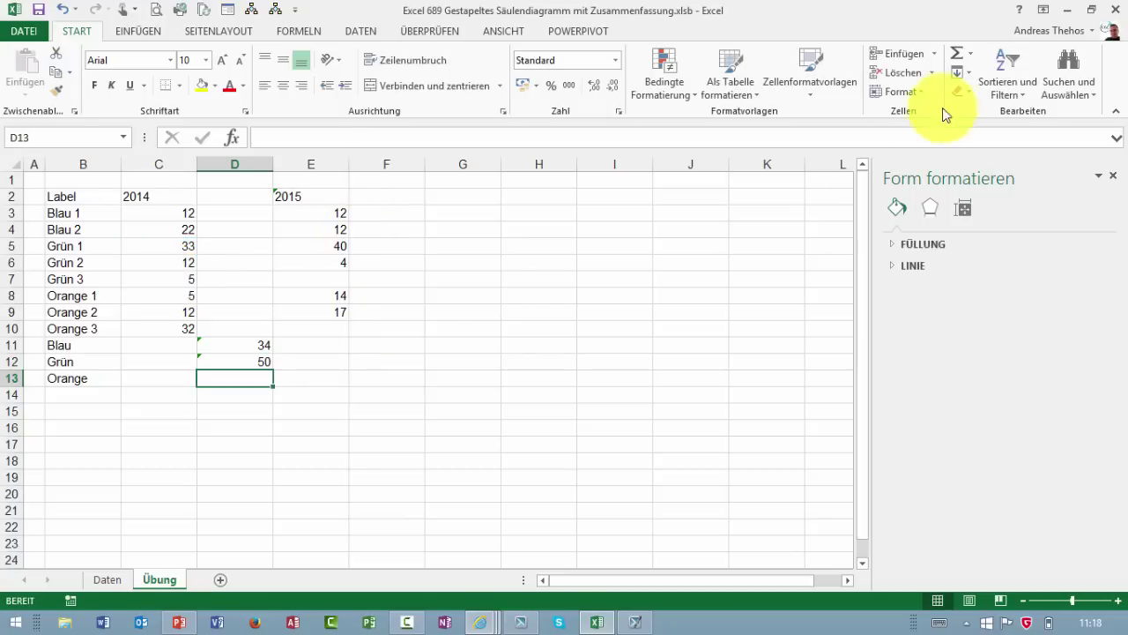
pyautogui.click(959, 55)
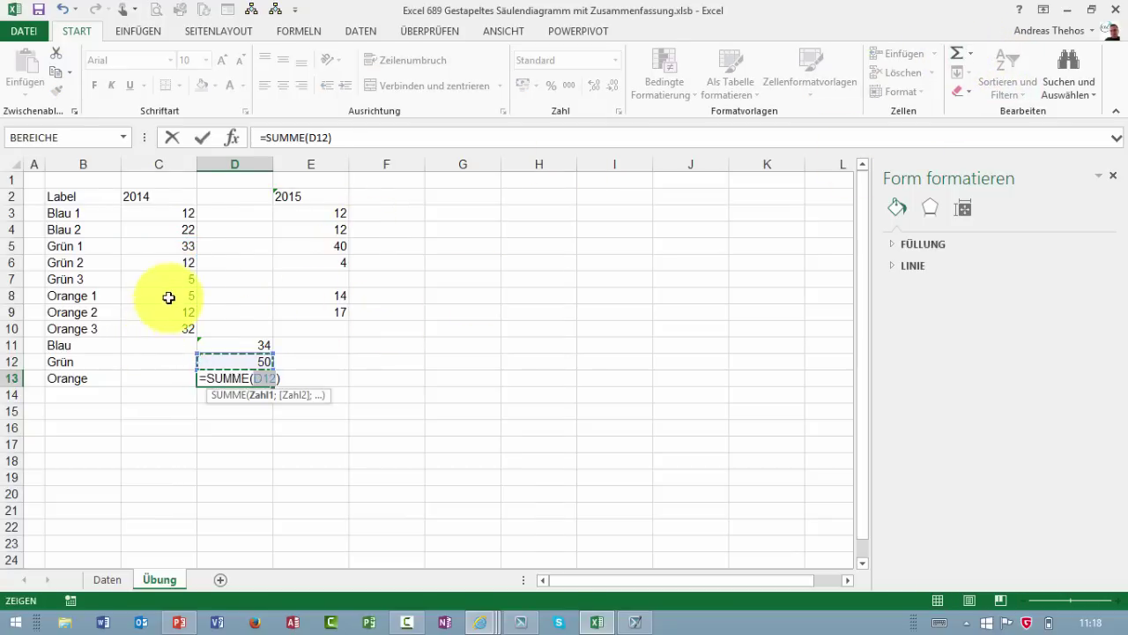
pyautogui.moveTo(166, 294); pyautogui.dragTo(169, 330)
pyautogui.press('Return')
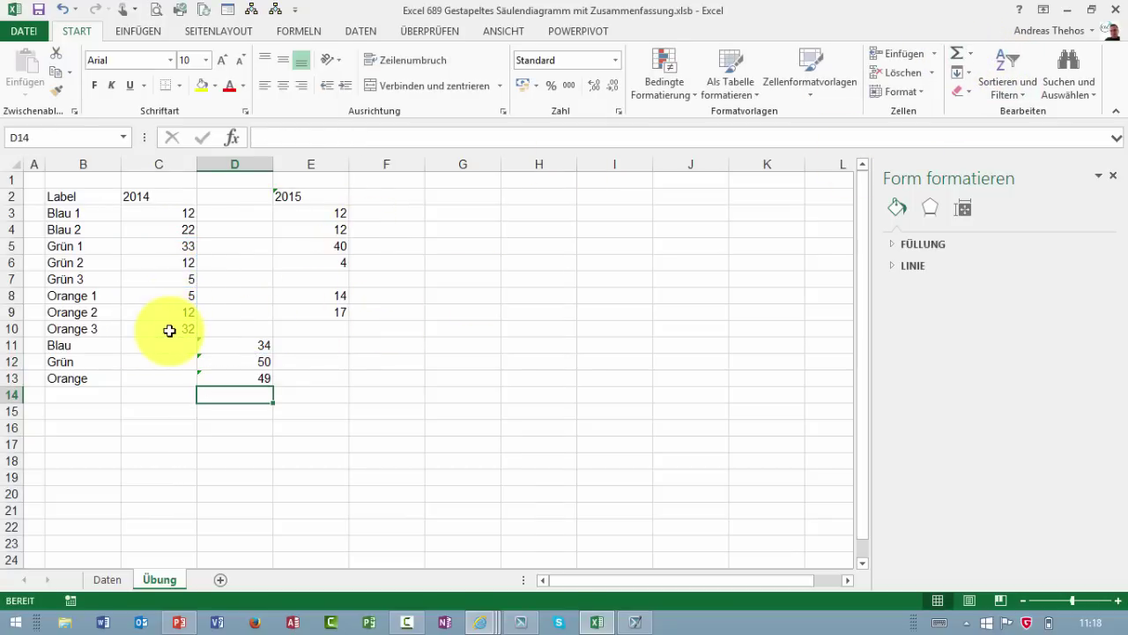
# Copy the D11:D13 subtotal formulas into F11:F13 for 2015
pyautogui.moveTo(228, 344); pyautogui.dragTo(219, 381)
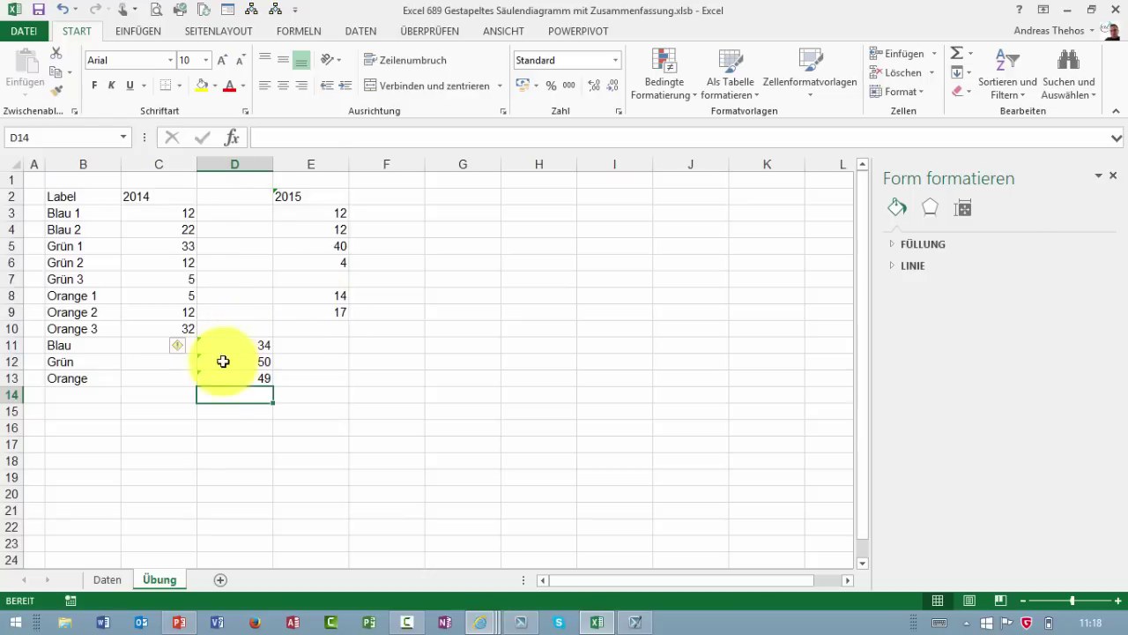
pyautogui.hotkey('ctrl', 'c')
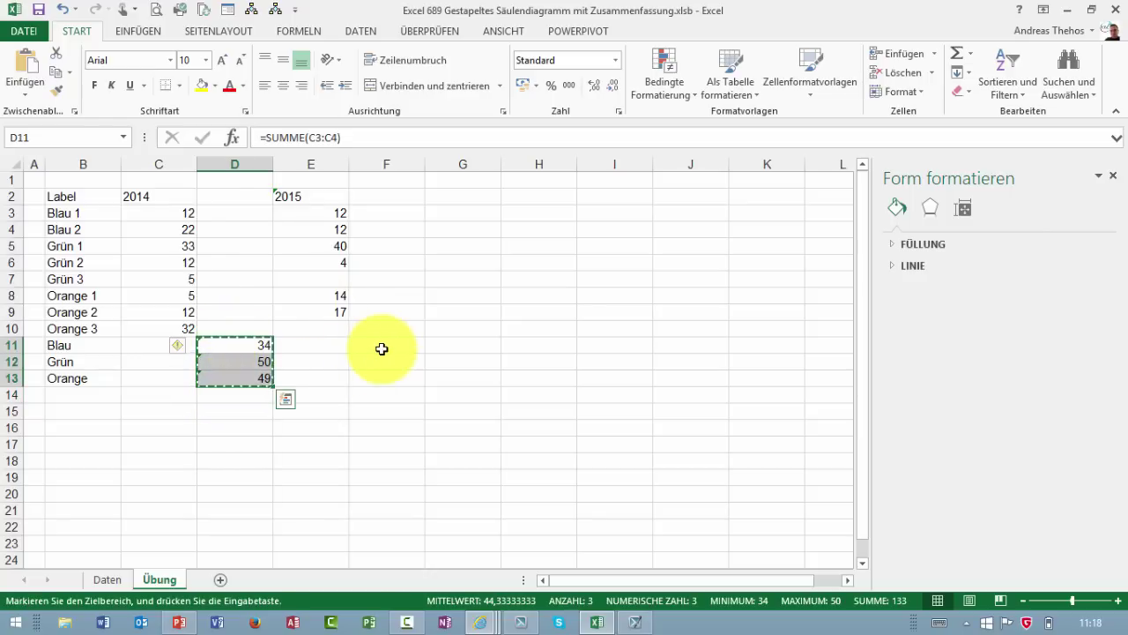
pyautogui.click(388, 348)
pyautogui.moveTo(395, 351); pyautogui.dragTo(415, 373)
pyautogui.hotkey('ctrl', 'v')
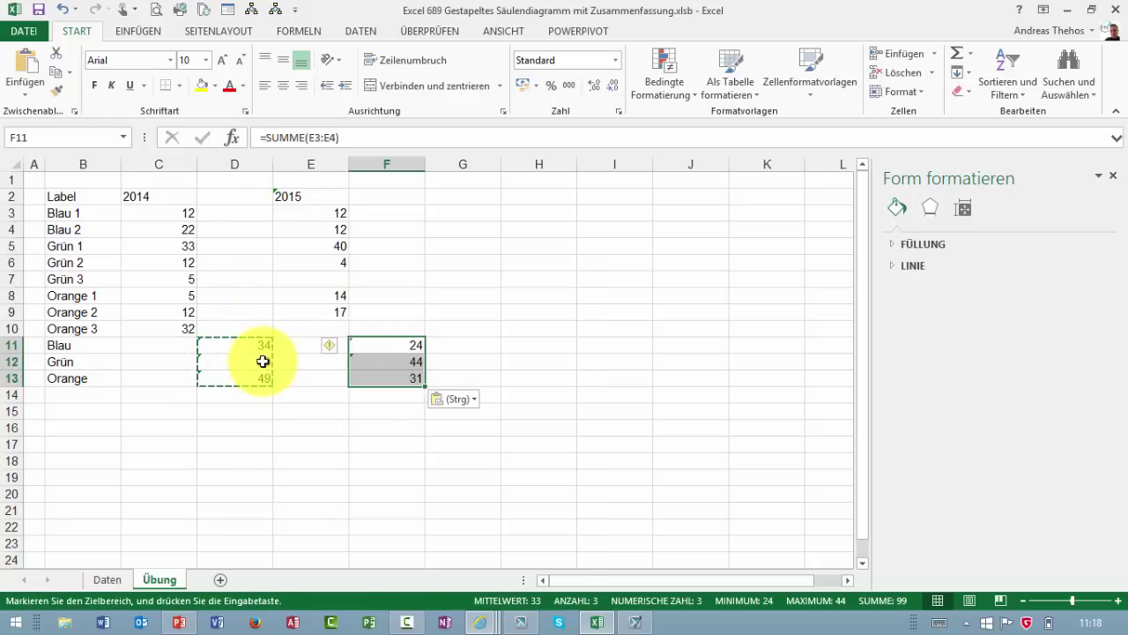
# Check the 2015 sums and limit the Grün subtotal to E5:E6
pyautogui.doubleClick(388, 349)
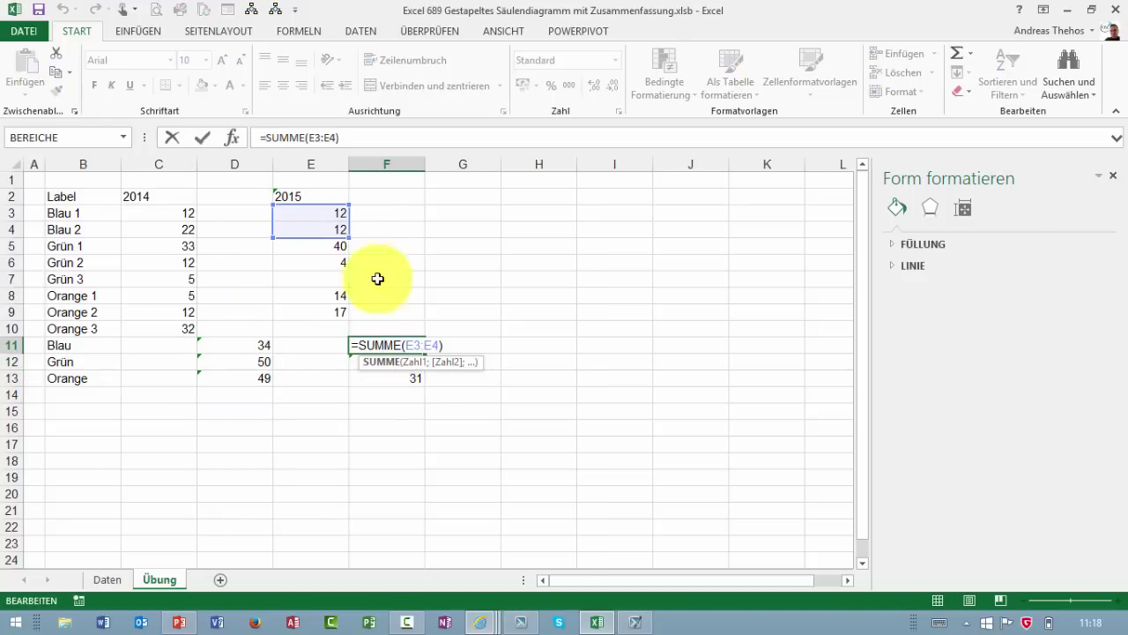
pyautogui.press('Escape')
pyautogui.click(373, 355)
pyautogui.doubleClick(372, 355)
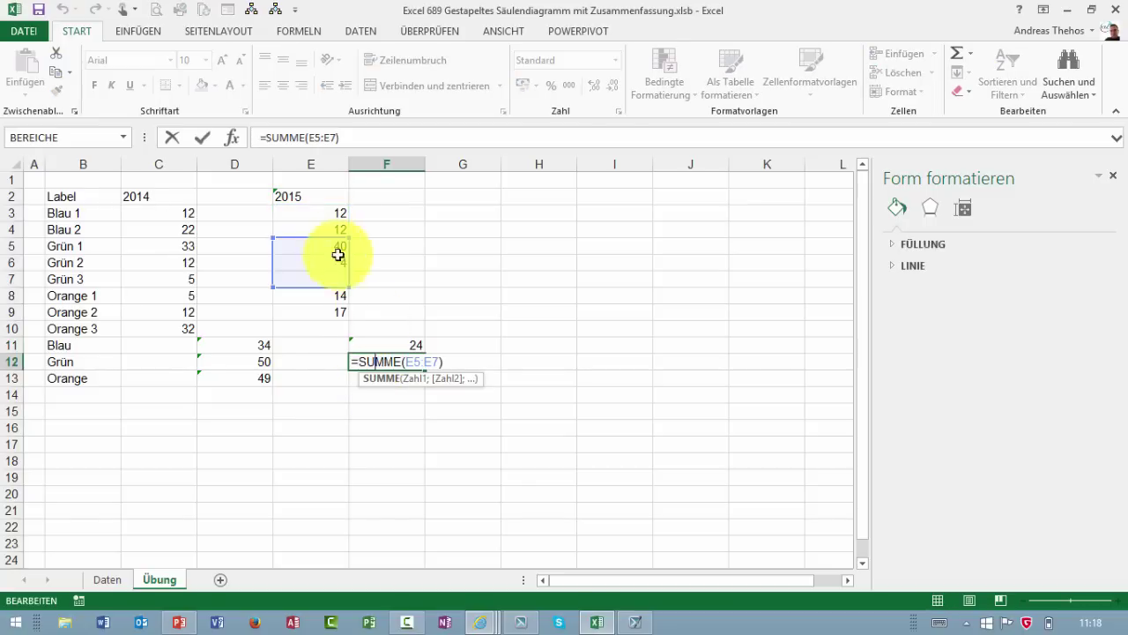
pyautogui.moveTo(335, 250); pyautogui.dragTo(334, 263)
pyautogui.press('Return')
pyautogui.doubleClick(393, 380)
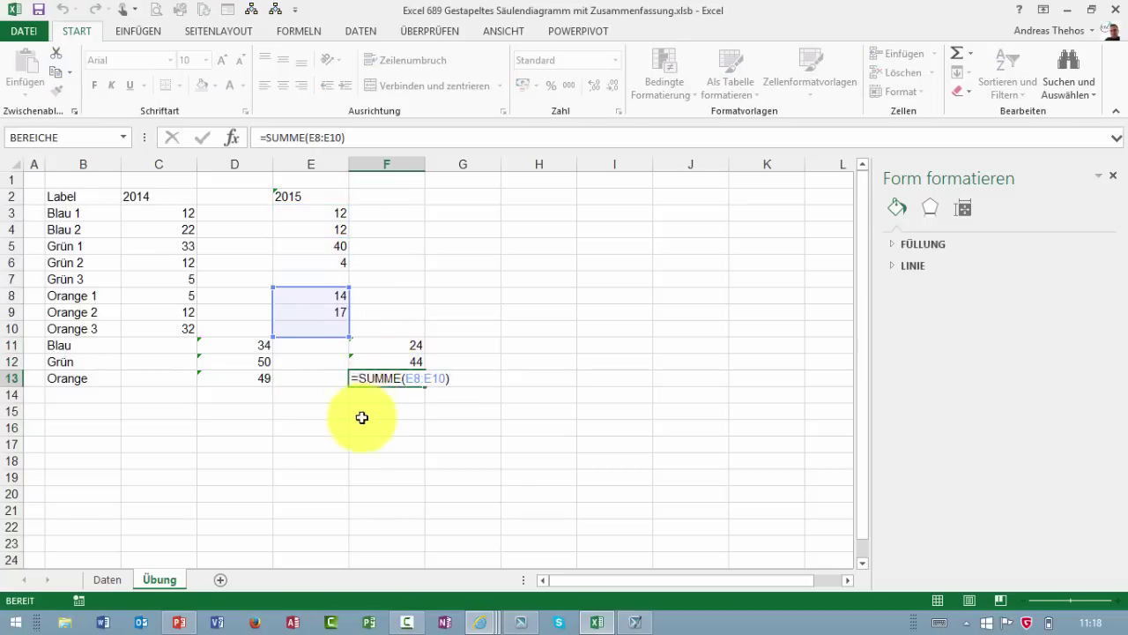
pyautogui.click(419, 459)
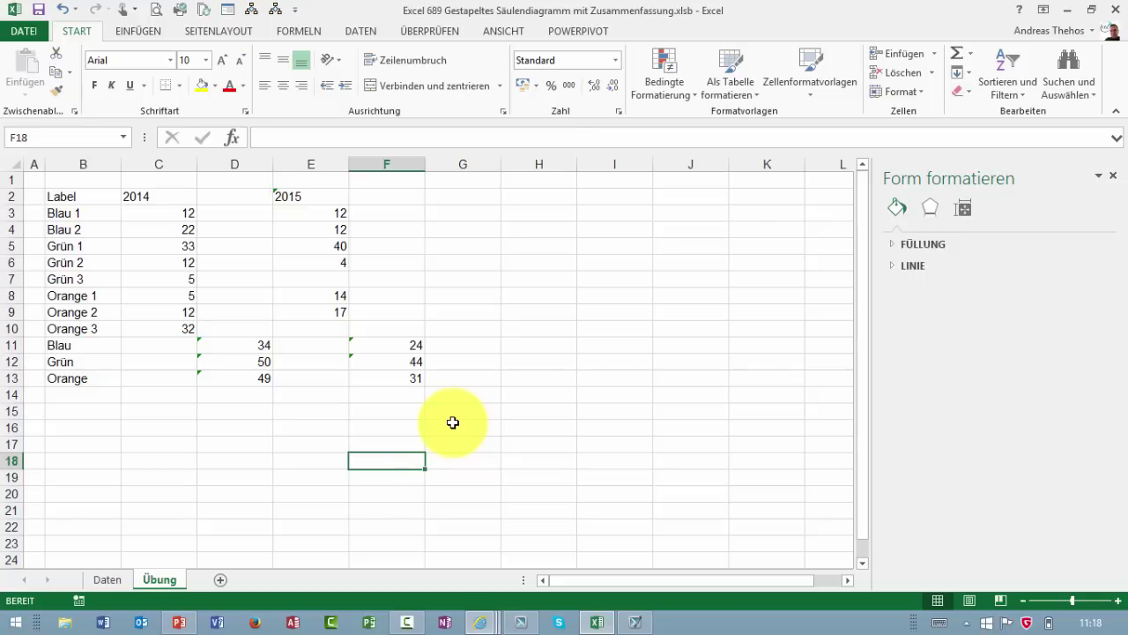
pyautogui.moveTo(410, 378); pyautogui.dragTo(80, 197)
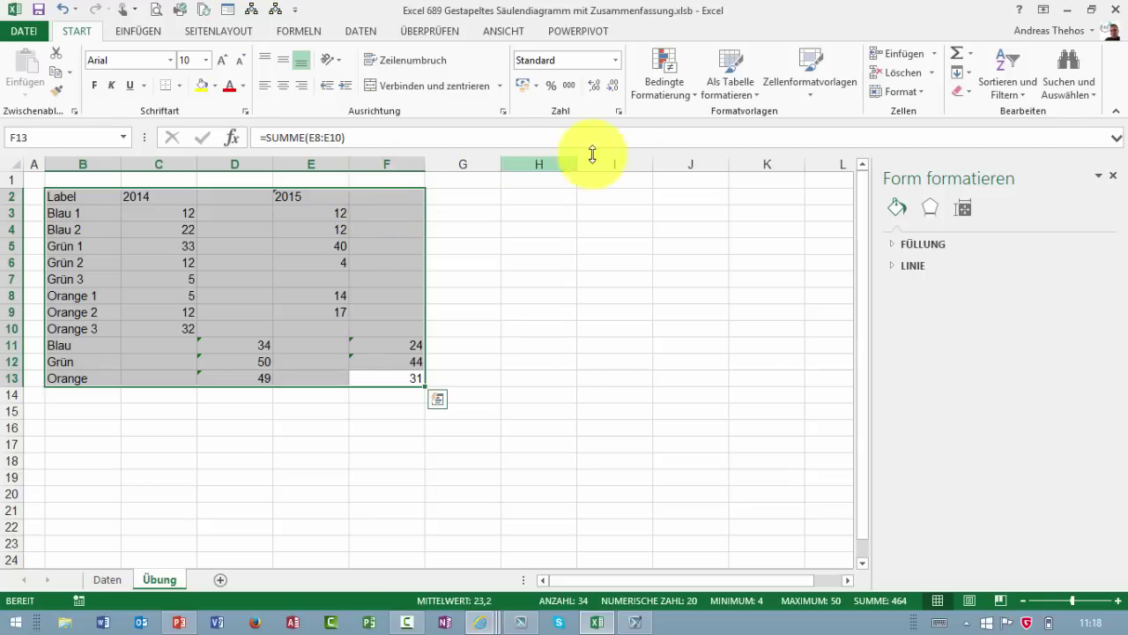
# Insert a stacked column chart of the table and swap its rows and columns
pyautogui.click(142, 32)
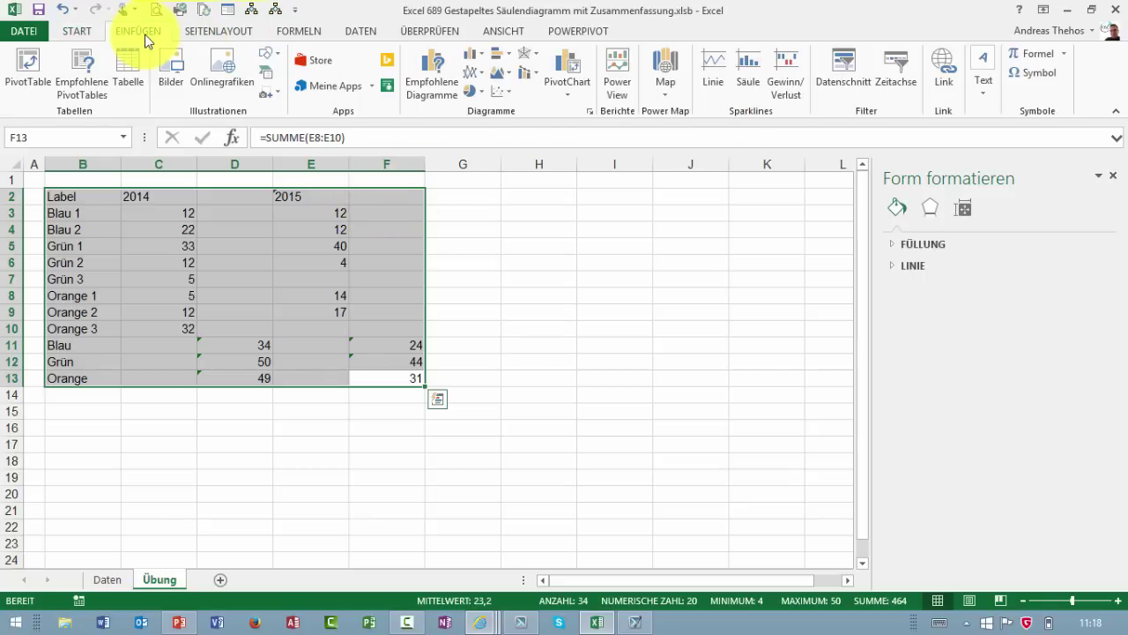
pyautogui.click(473, 54)
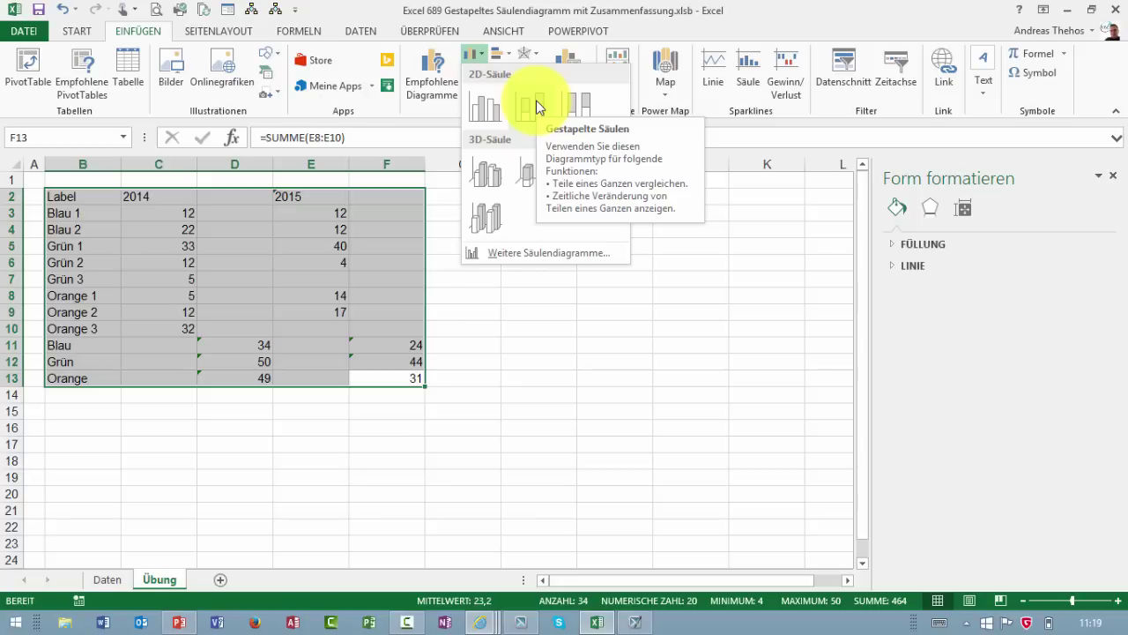
pyautogui.click(537, 106)
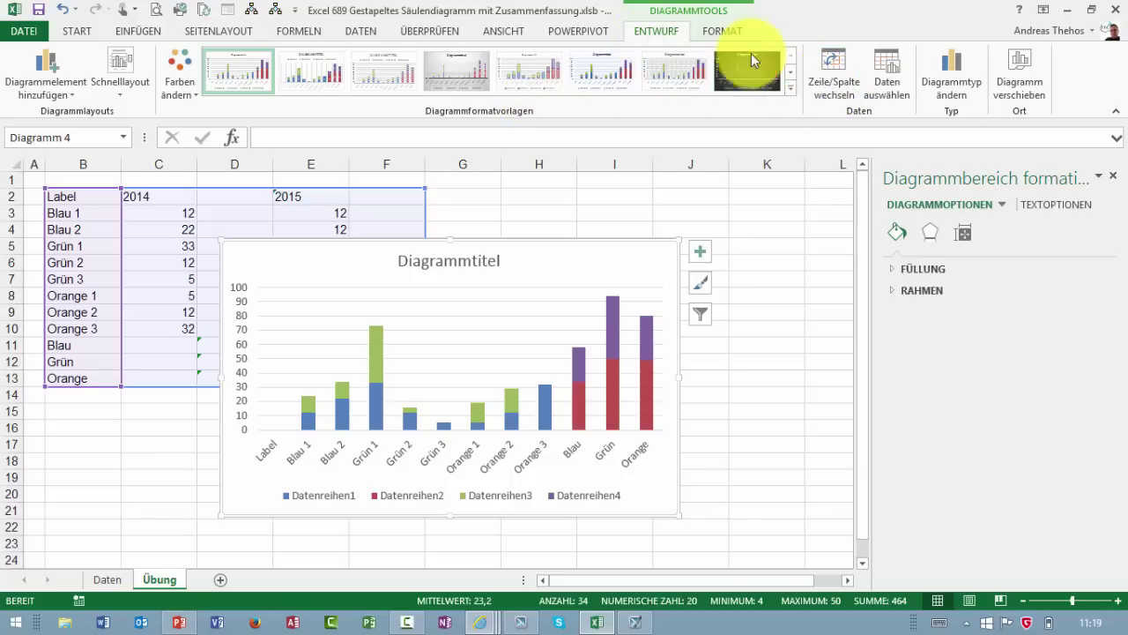
pyautogui.click(835, 77)
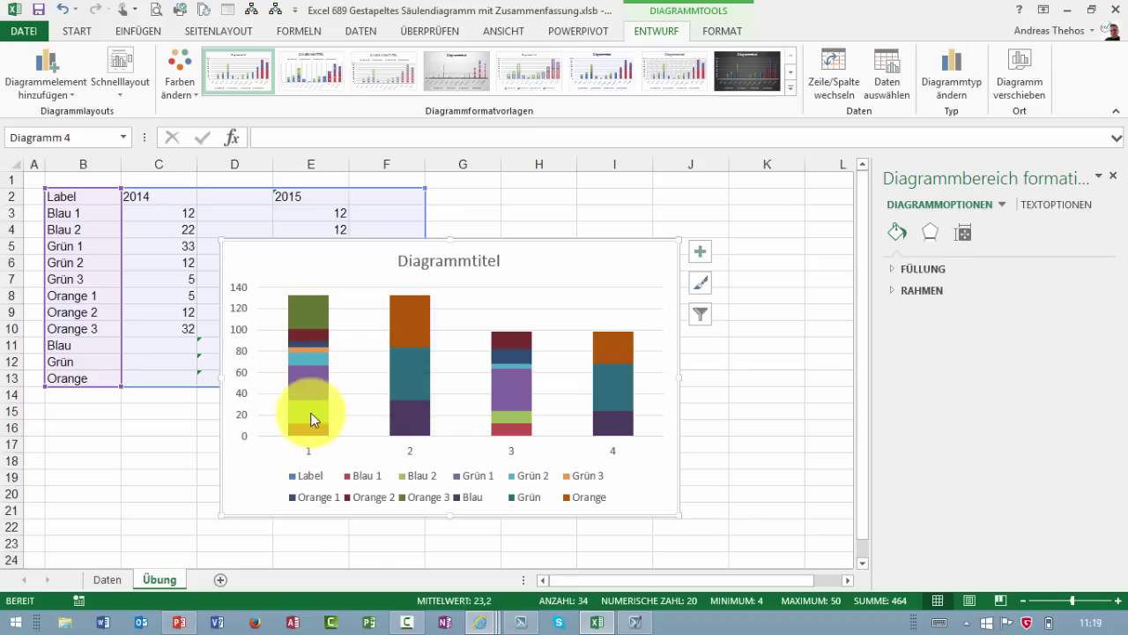
# Set the series gap width to 0 % in Format Data Series
pyautogui.moveTo(310, 438)
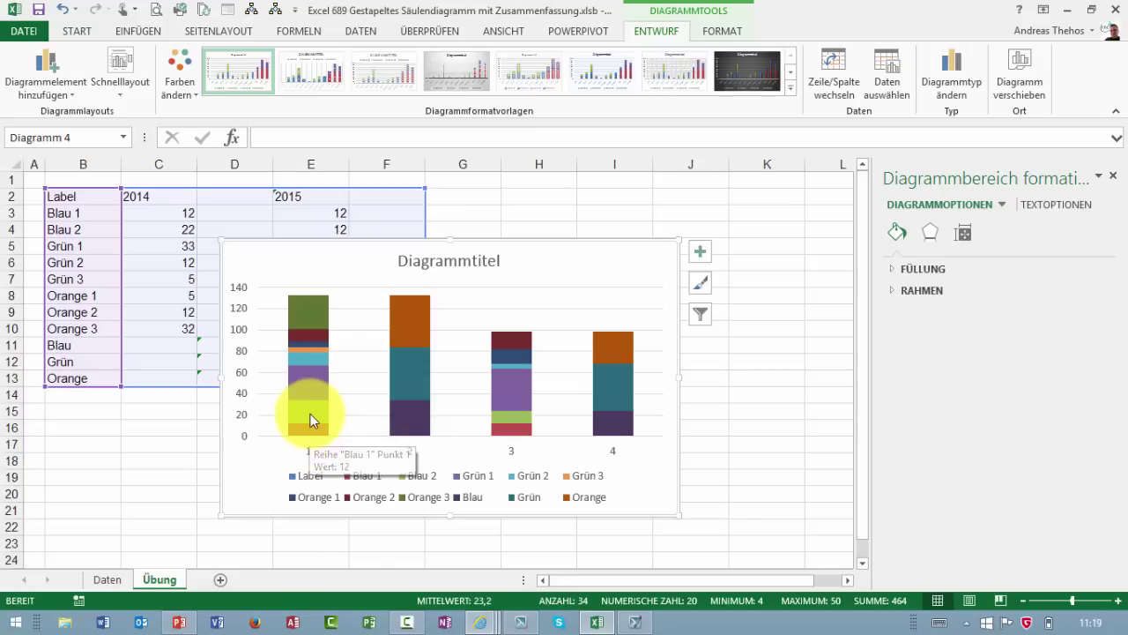
pyautogui.moveTo(418, 421)
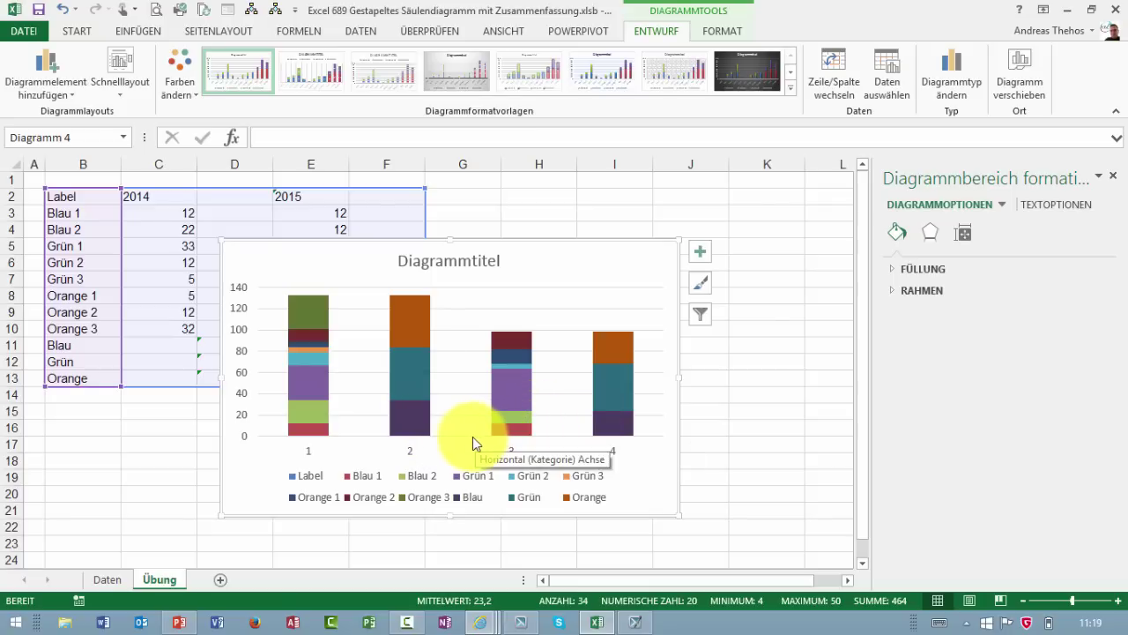
pyautogui.rightClick(416, 430)
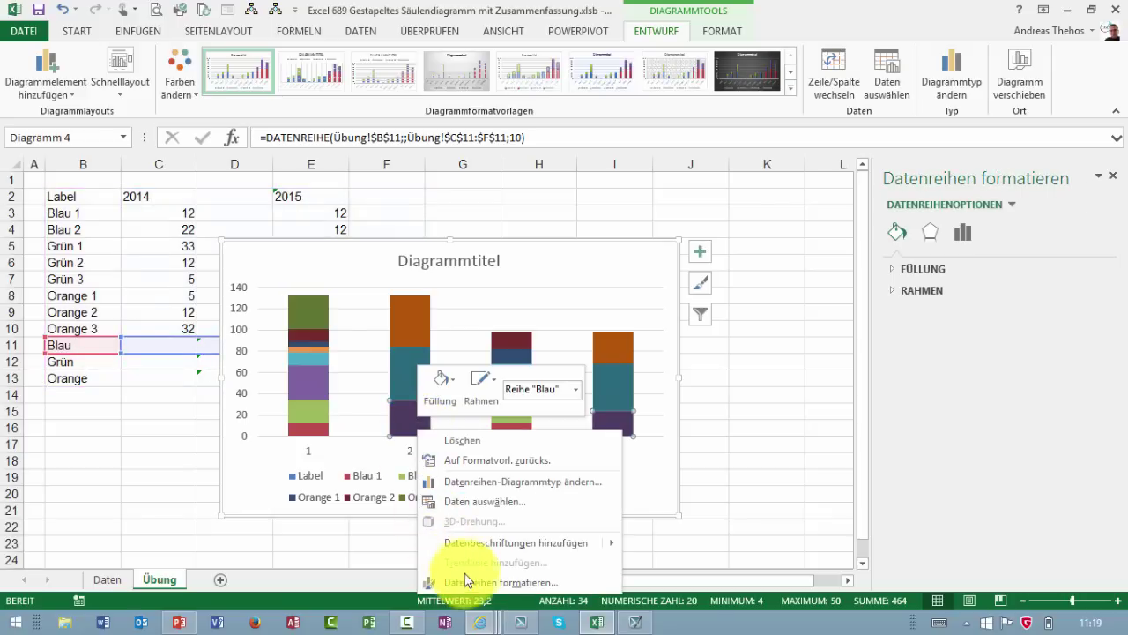
pyautogui.click(434, 583)
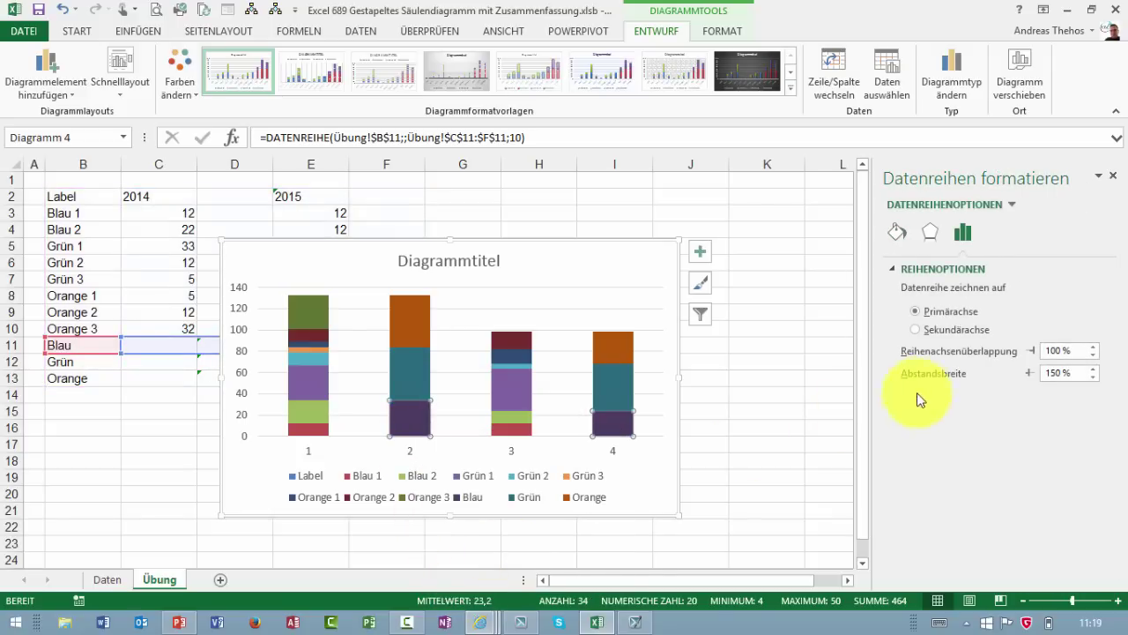
pyautogui.doubleClick(1072, 373)
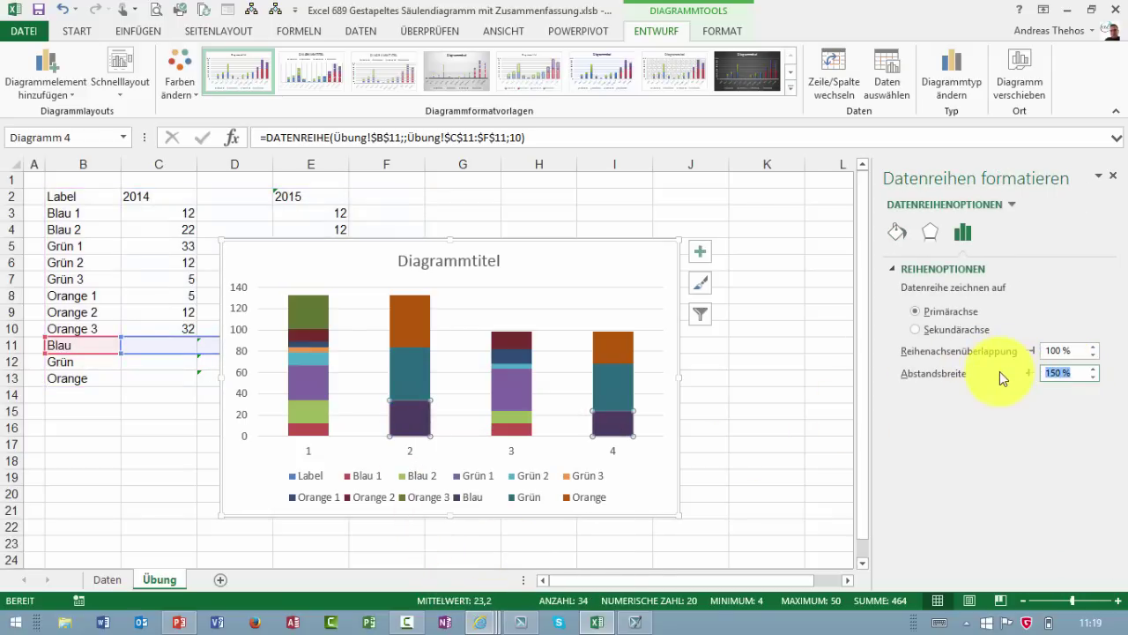
pyautogui.write('0')
pyautogui.press('Return')
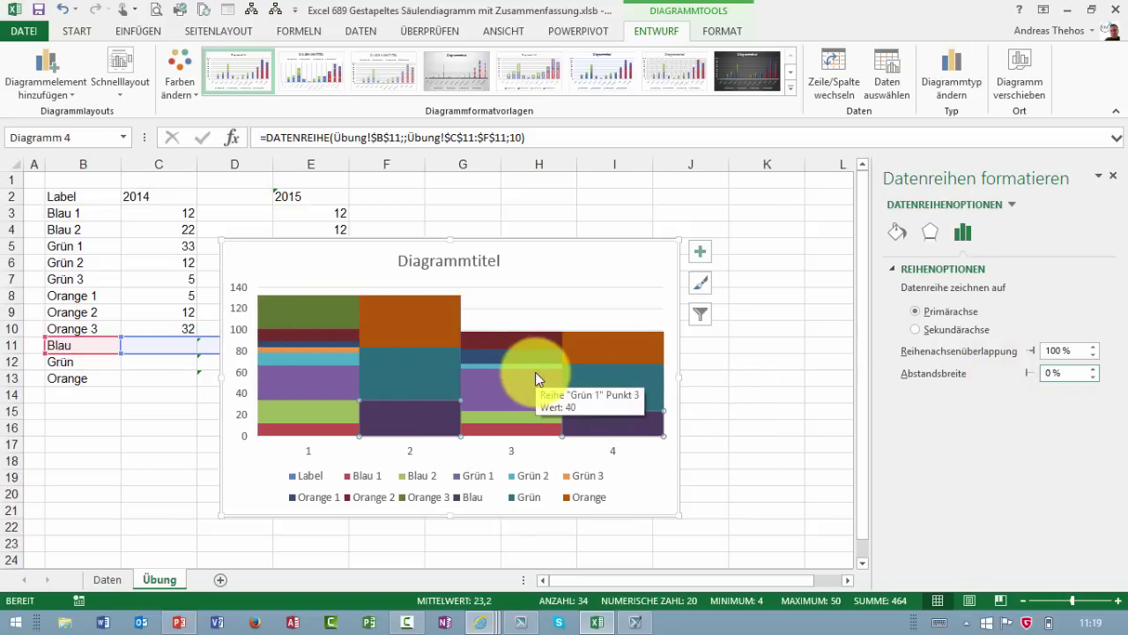
pyautogui.moveTo(496, 358)
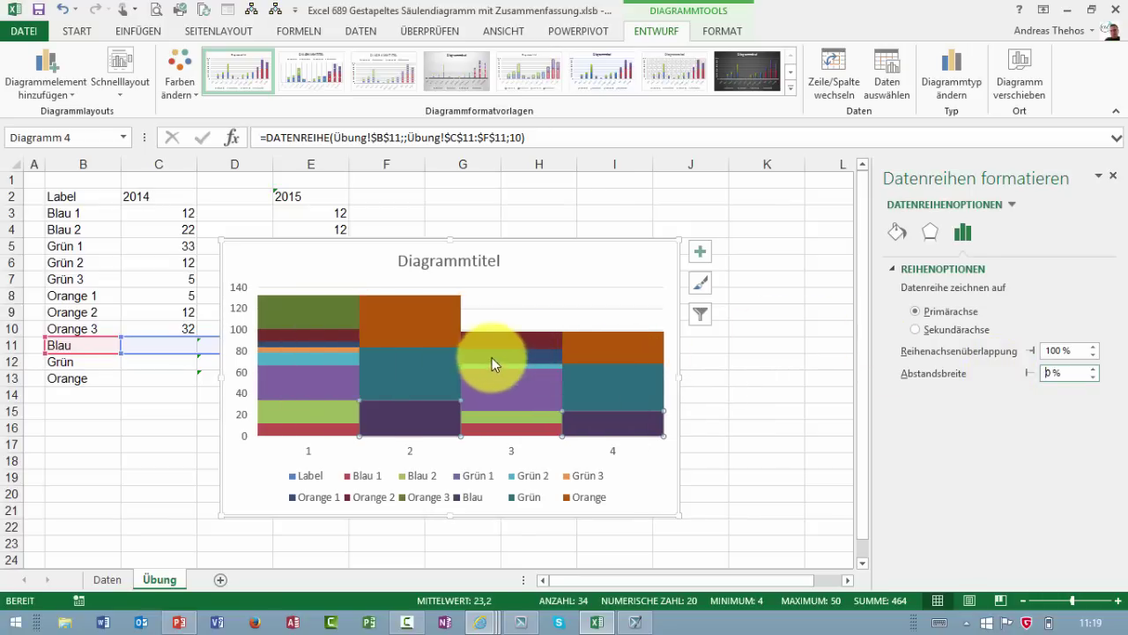
pyautogui.moveTo(347, 314)
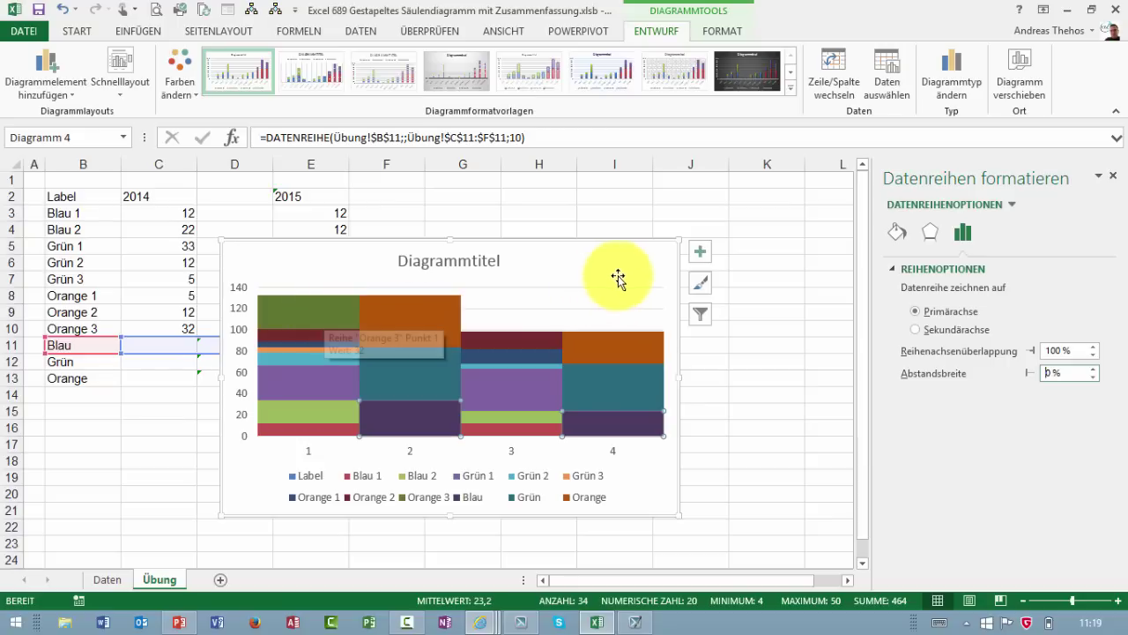
# Add data labels to the chart and stretch it taller
pyautogui.click(701, 254)
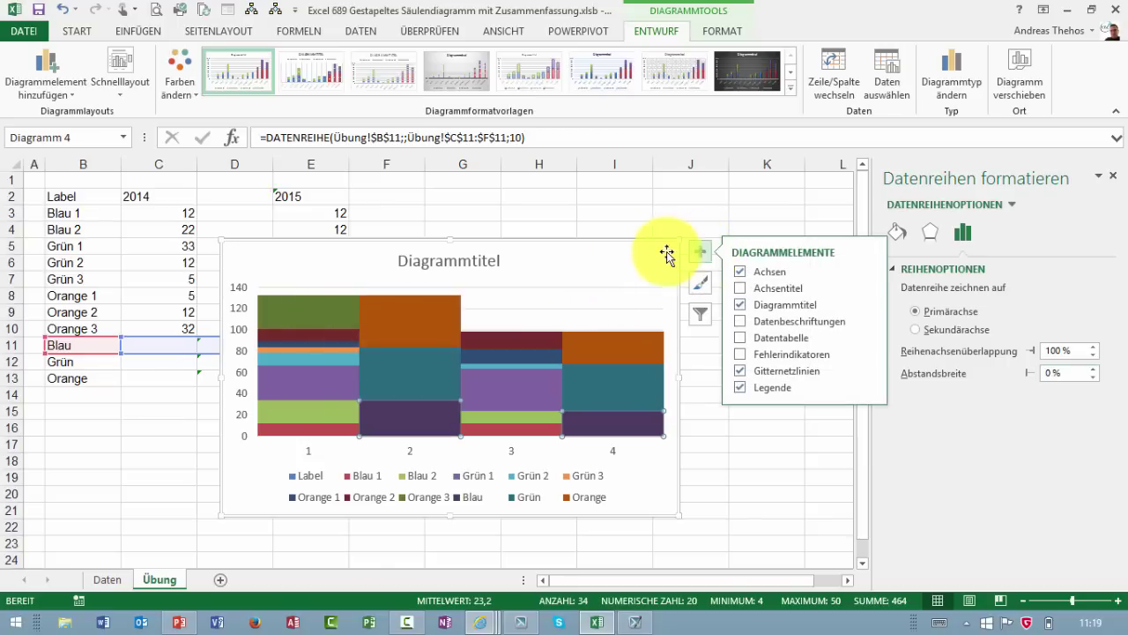
pyautogui.click(529, 282)
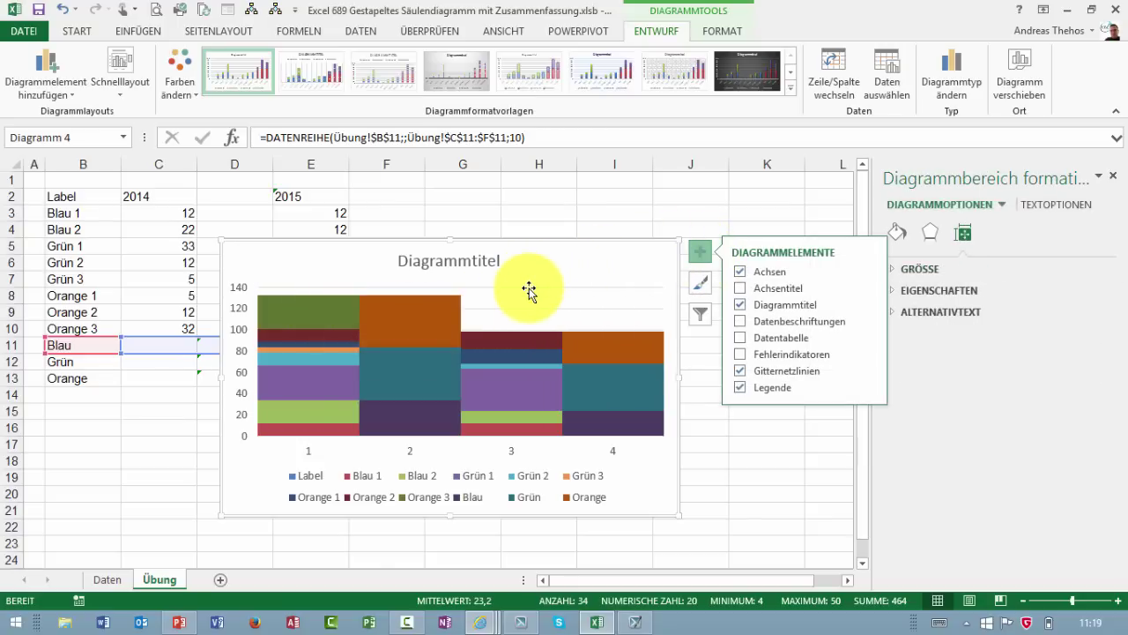
pyautogui.click(532, 290)
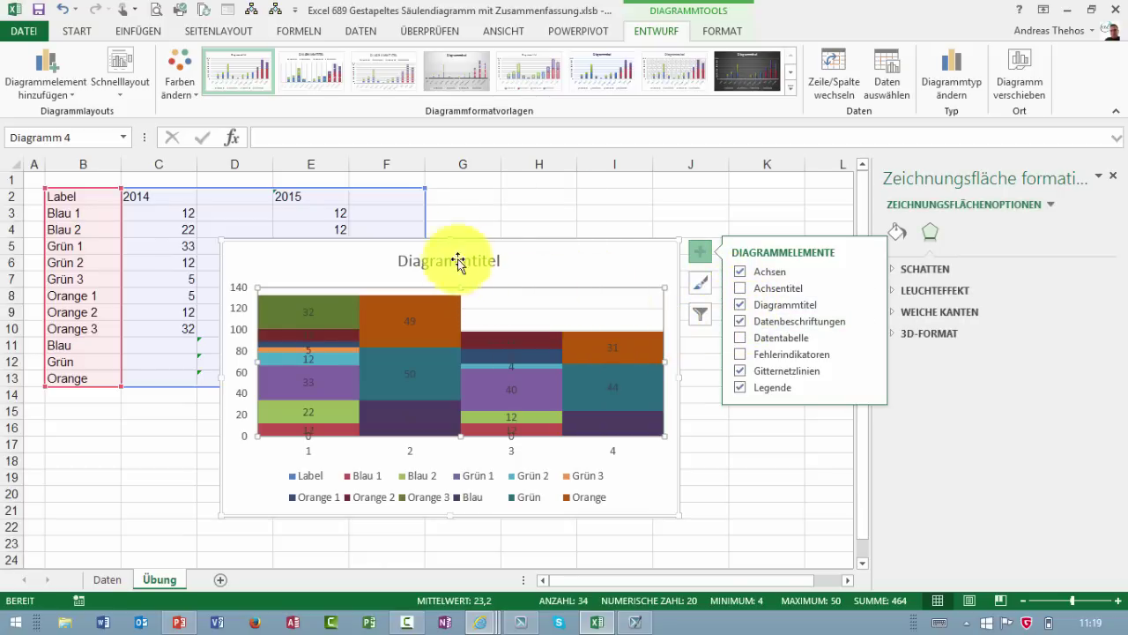
pyautogui.moveTo(447, 239); pyautogui.dragTo(442, 345)
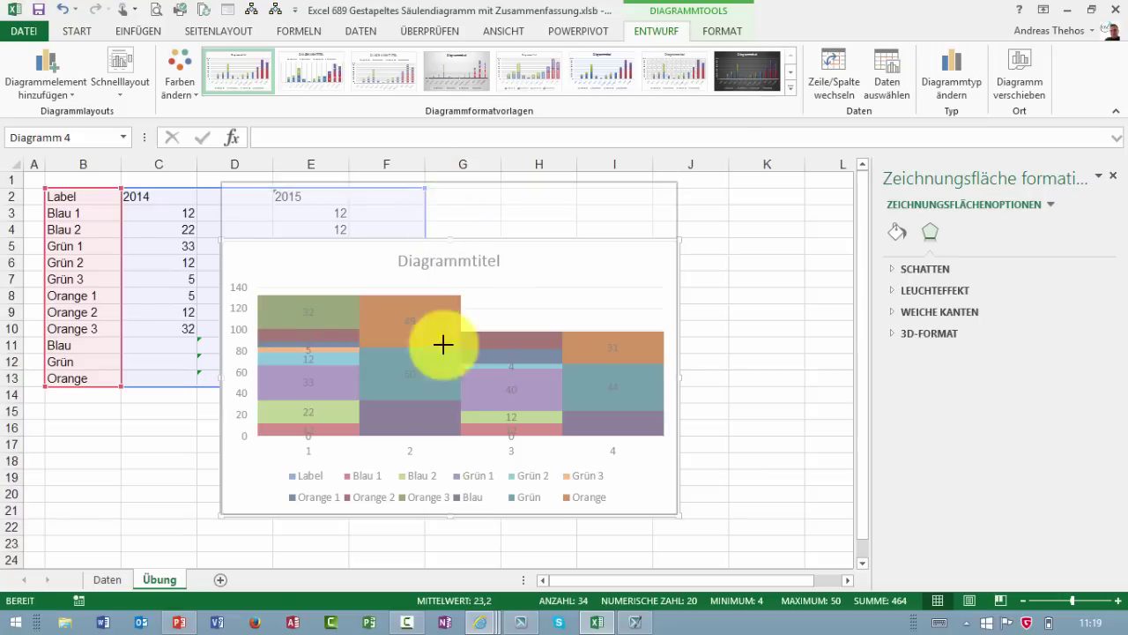
# Place the legend on the right and drag the chart right to reveal the 2015 data
pyautogui.click(605, 486)
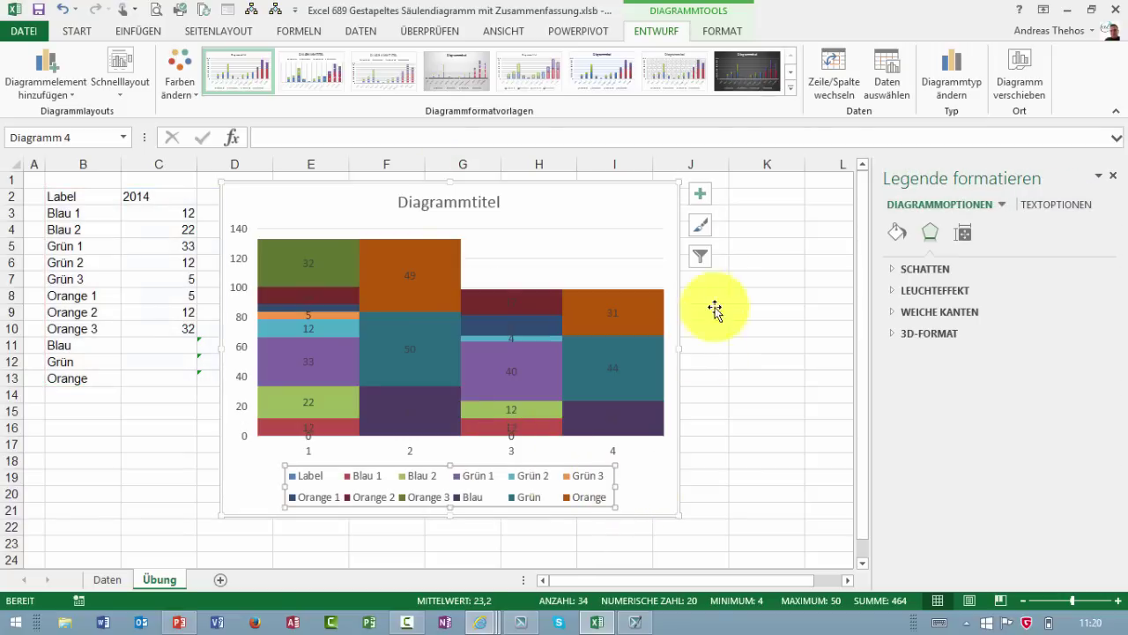
pyautogui.click(700, 195)
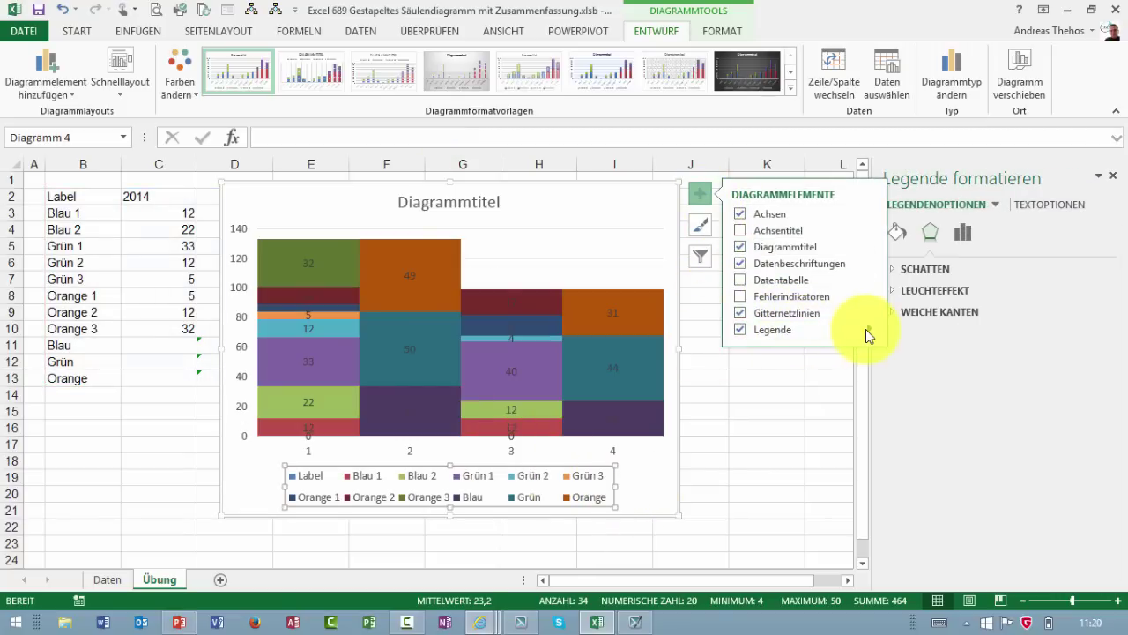
pyautogui.doubleClick(740, 329)
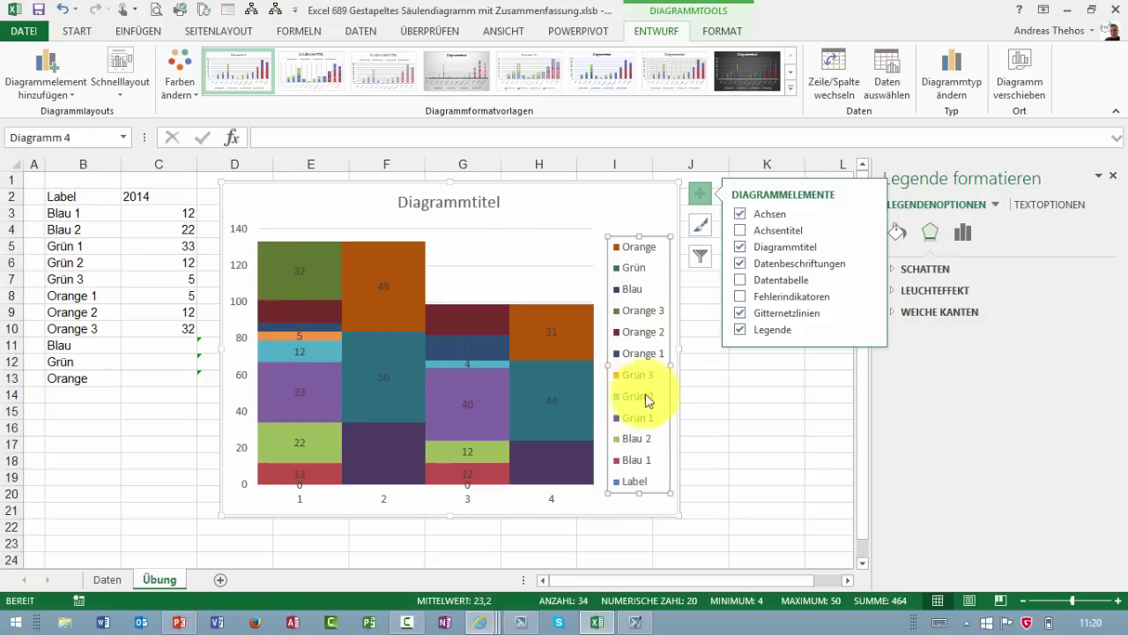
pyautogui.moveTo(665, 520); pyautogui.dragTo(803, 505)
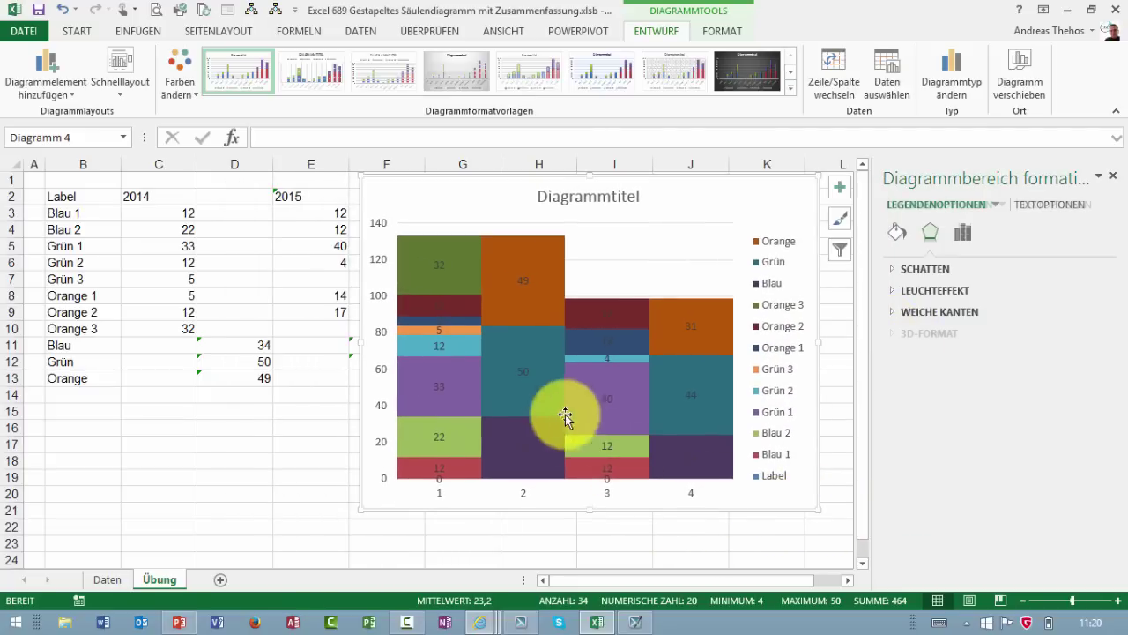
pyautogui.click(459, 463)
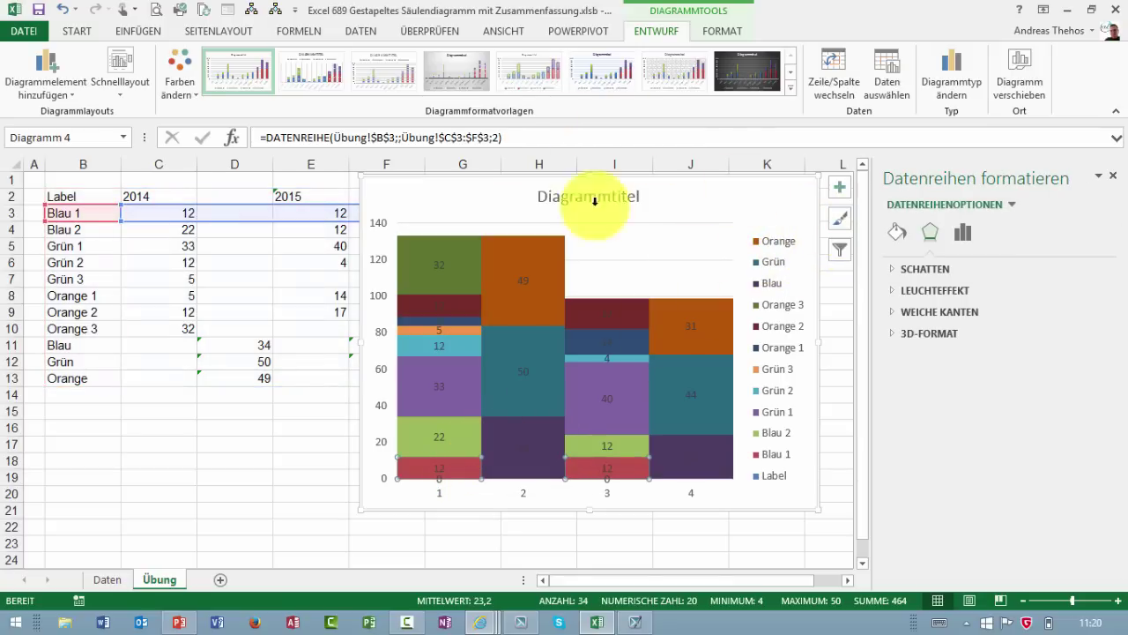
# Fill the Blau 1 series light blue, leaving Blau 2 unchanged
pyautogui.rightClick(457, 481)
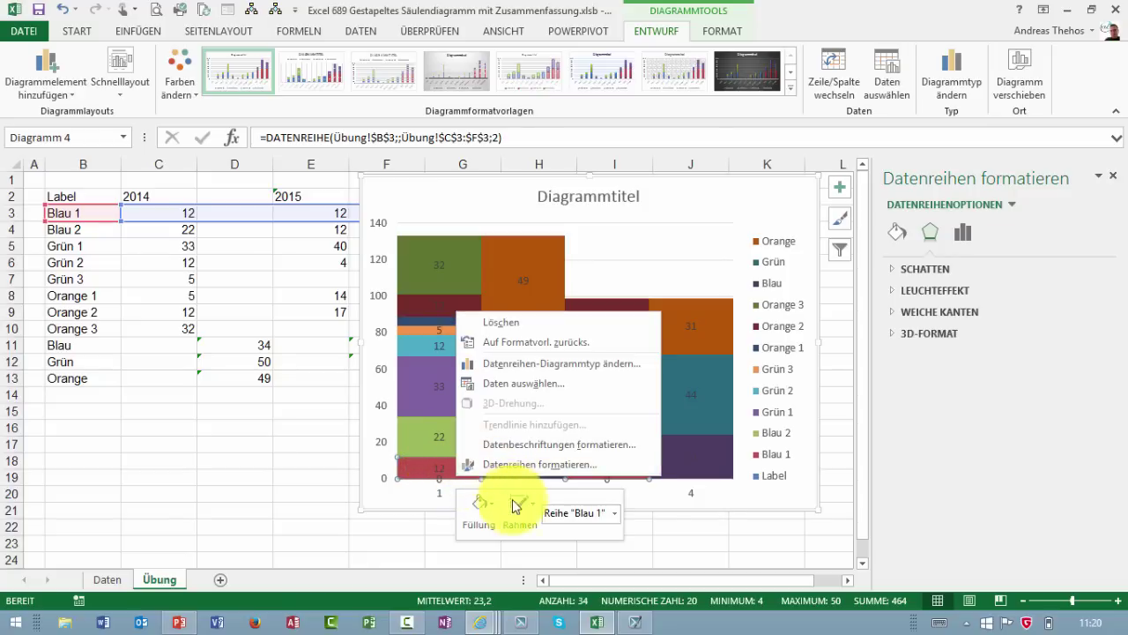
pyautogui.click(483, 505)
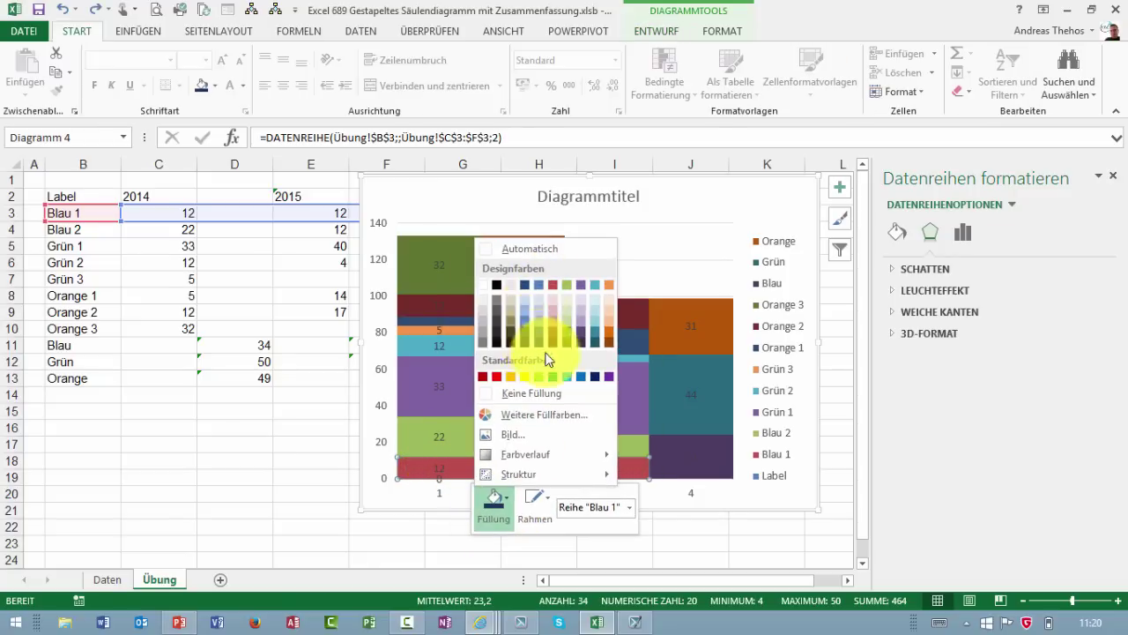
pyautogui.click(527, 320)
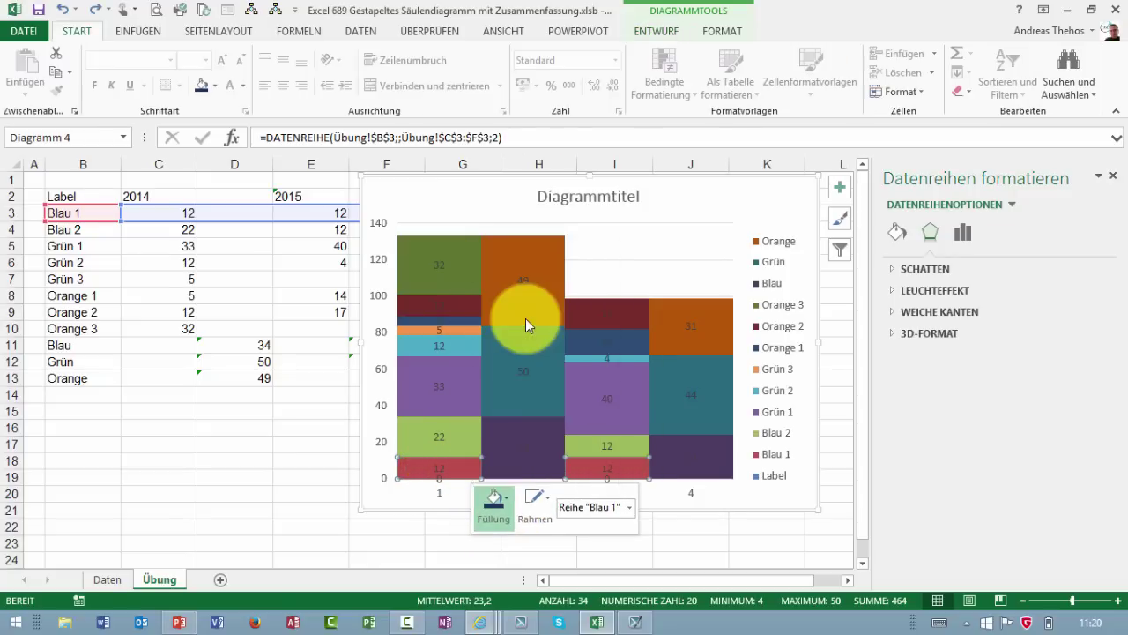
pyautogui.click(464, 435)
pyautogui.rightClick(464, 435)
pyautogui.click(489, 392)
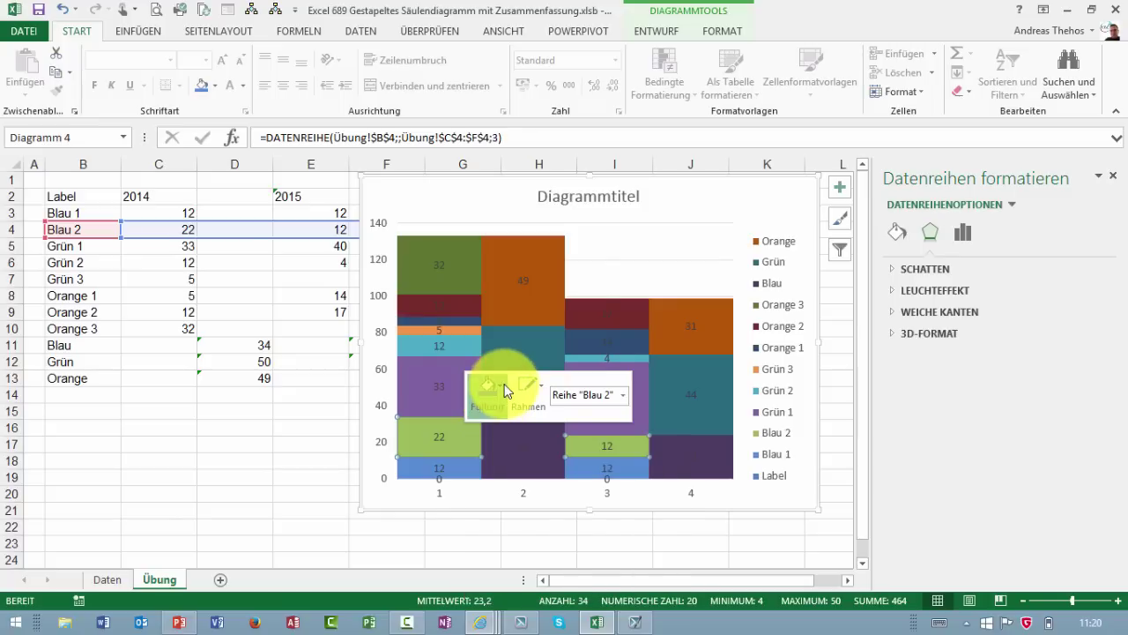
pyautogui.press('Escape')
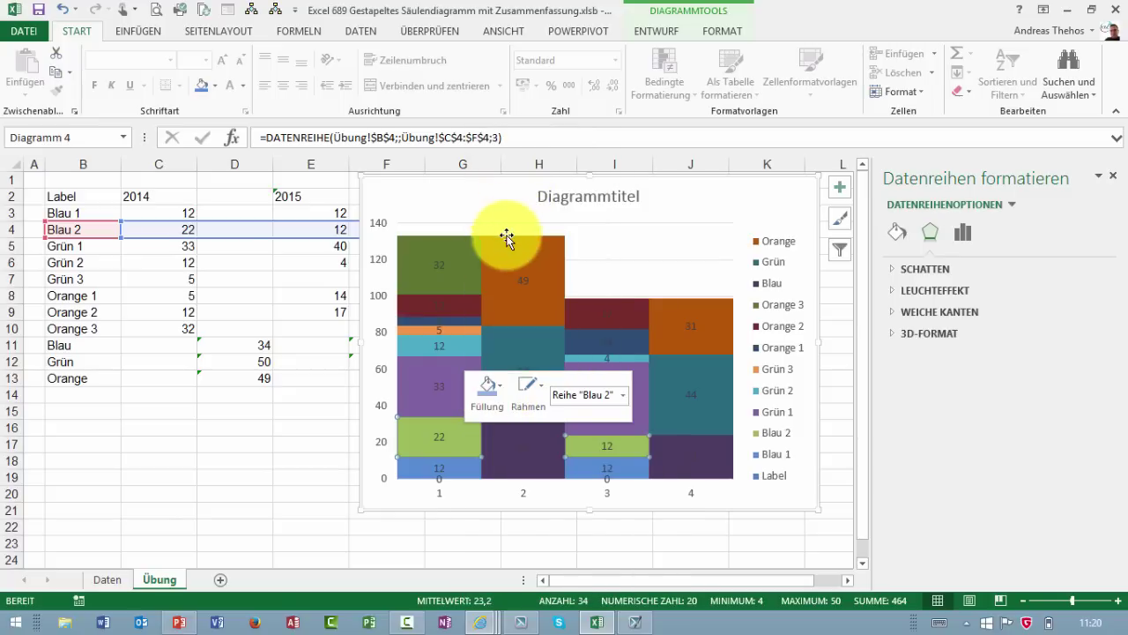
# Fill Grün 1 olive green and Grün 2 a lighter green
pyautogui.click(441, 412)
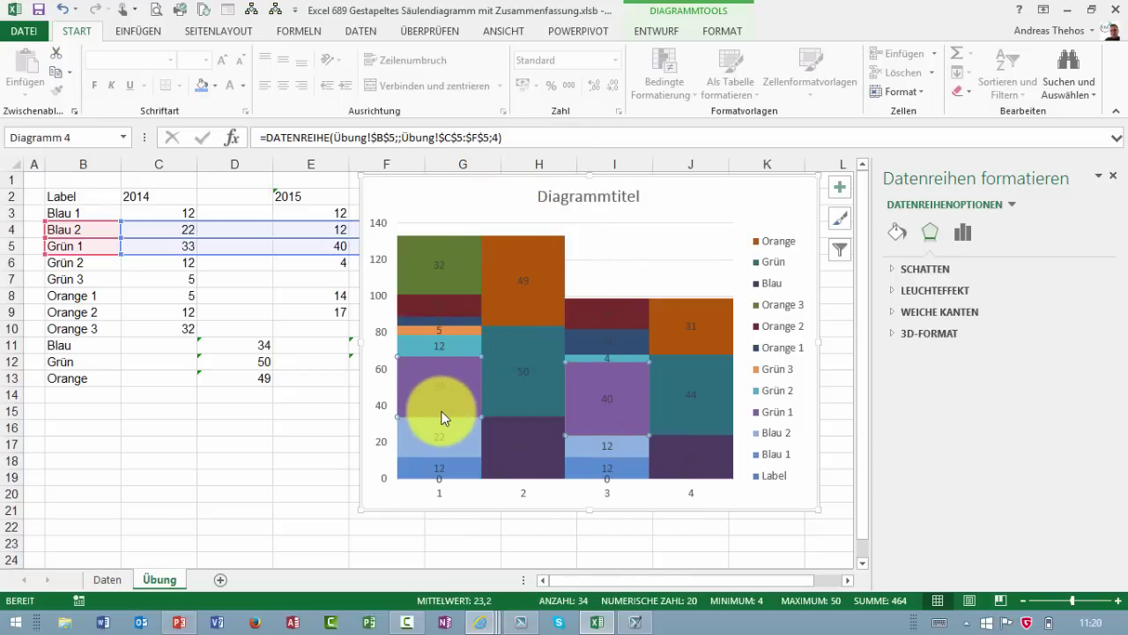
pyautogui.rightClick(442, 416)
pyautogui.click(475, 363)
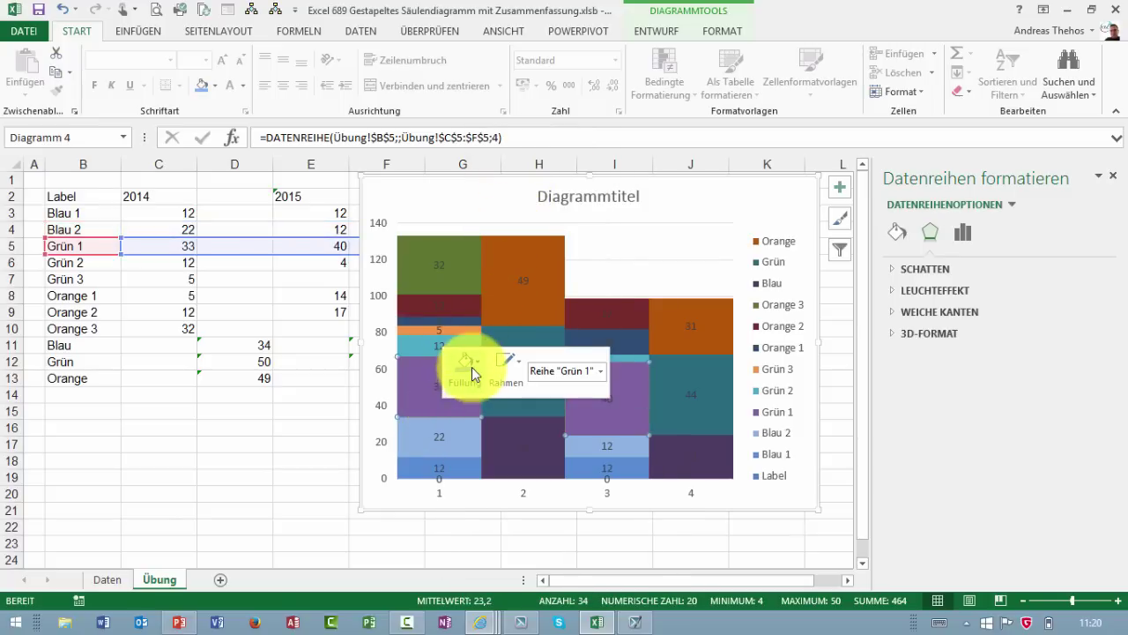
pyautogui.click(537, 195)
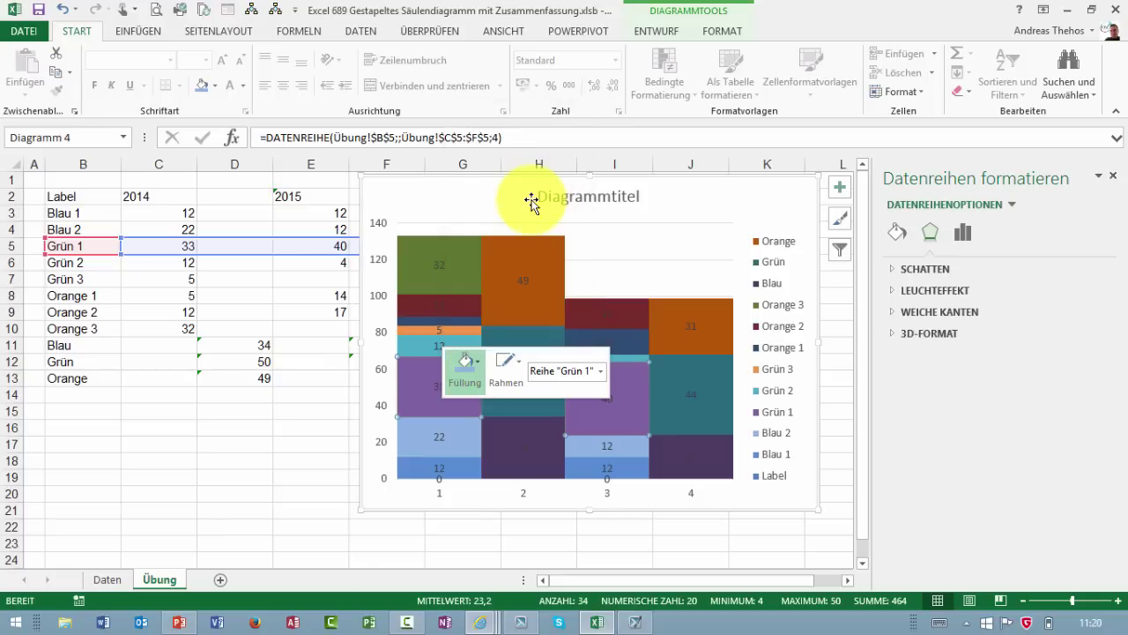
pyautogui.click(445, 345)
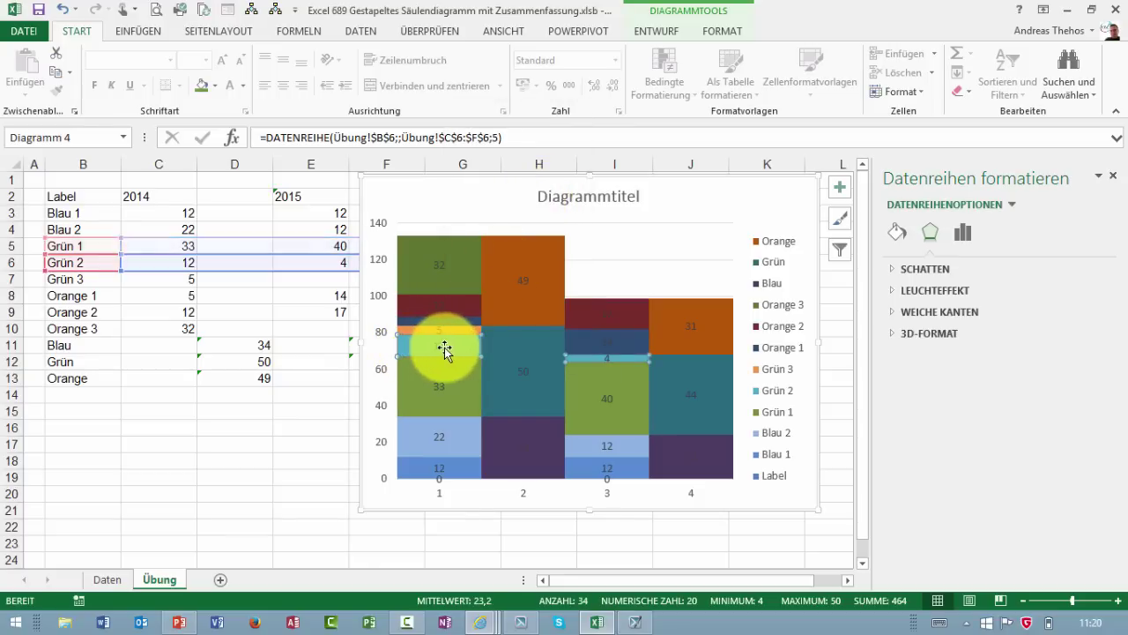
pyautogui.rightClick(458, 345)
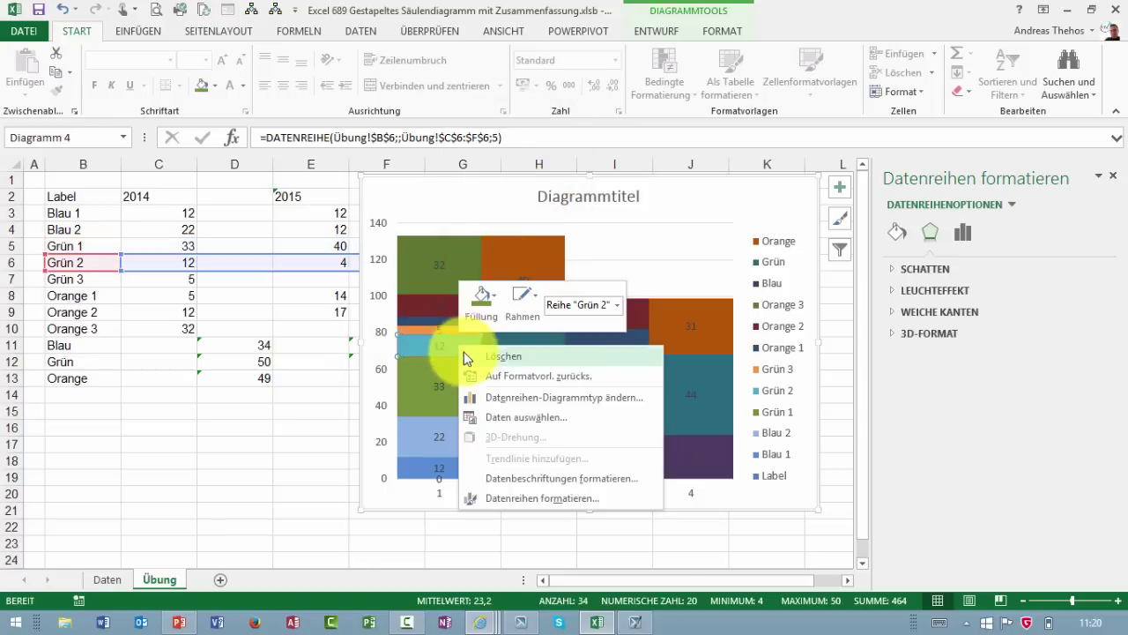
pyautogui.click(483, 302)
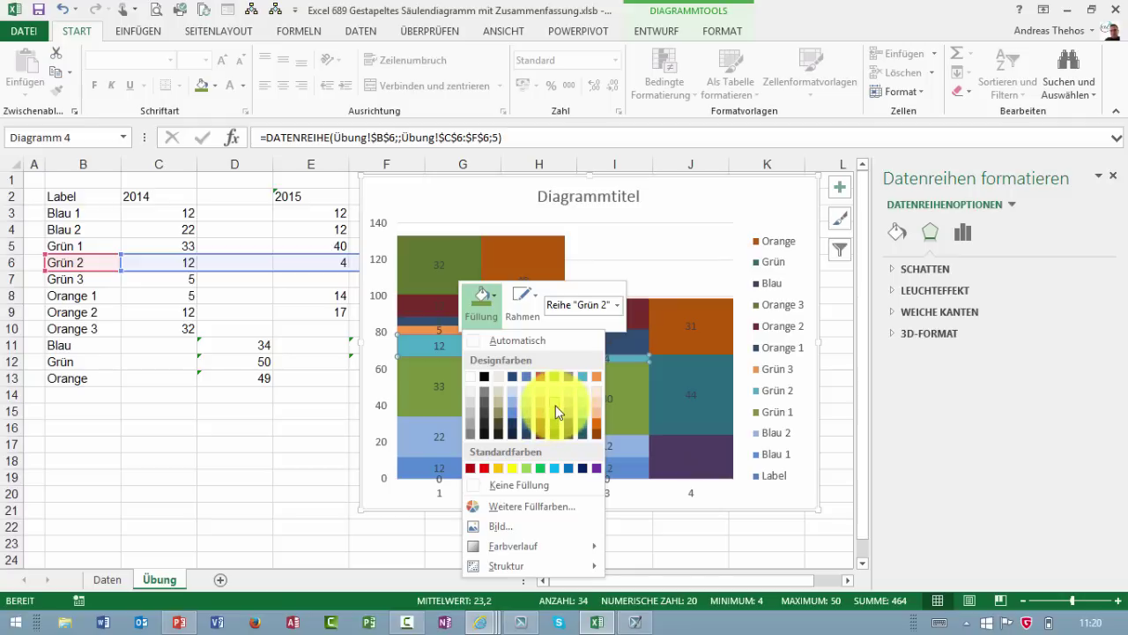
pyautogui.press('Escape')
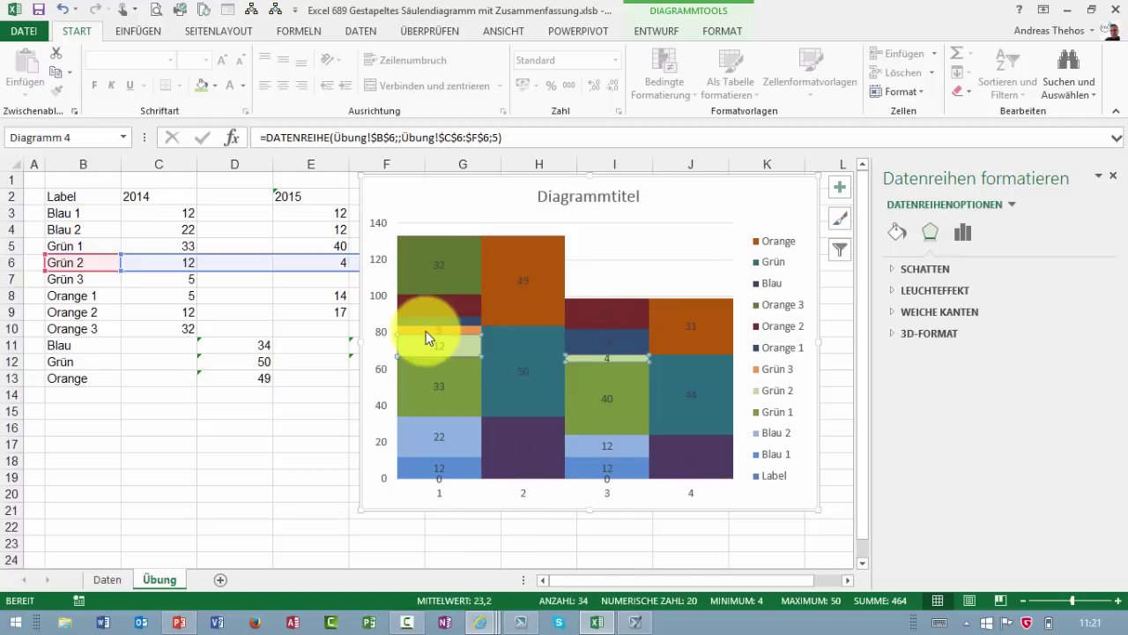
pyautogui.click(426, 330)
# Fill Grün 3 a very pale green and Orange 1 a strong orange
pyautogui.rightClick(425, 330)
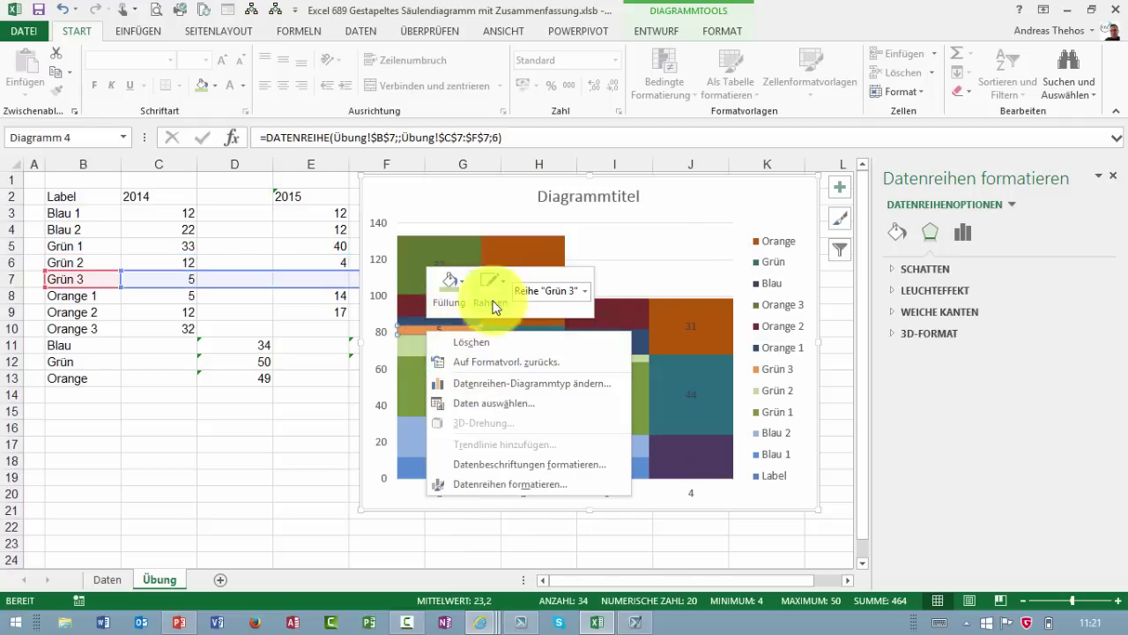
pyautogui.click(461, 304)
pyautogui.click(524, 381)
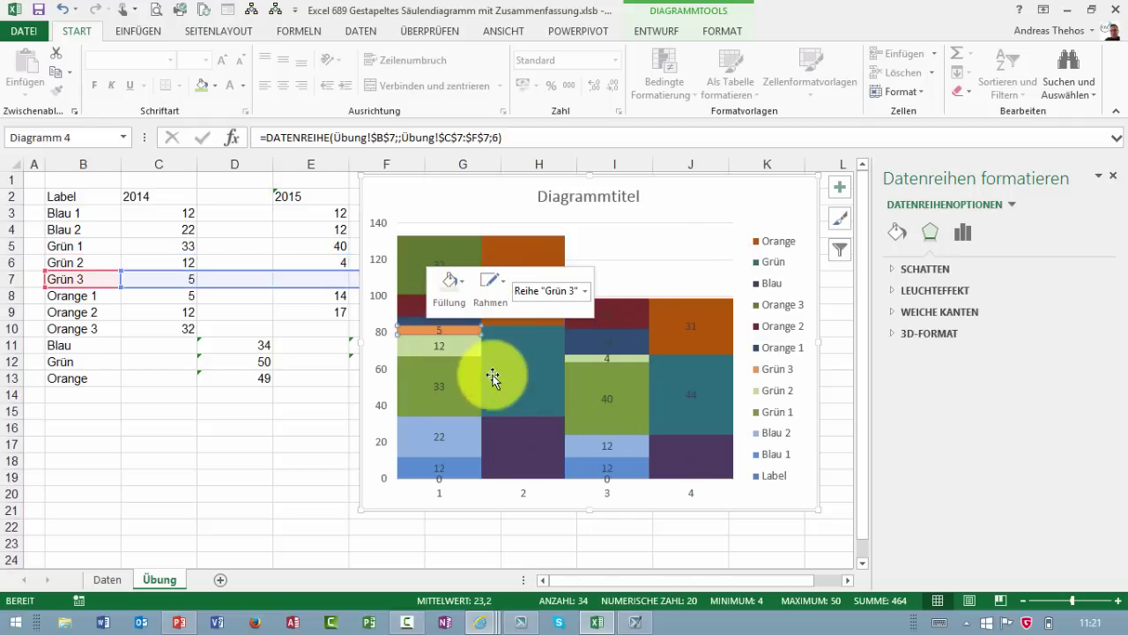
pyautogui.rightClick(412, 321)
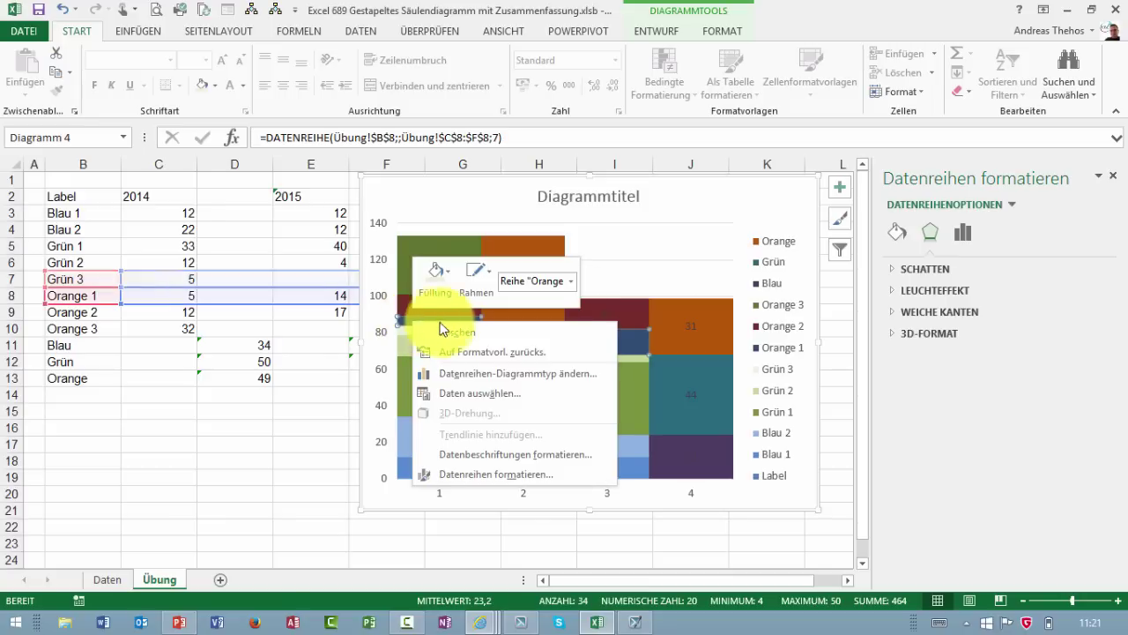
pyautogui.click(462, 282)
pyautogui.click(550, 404)
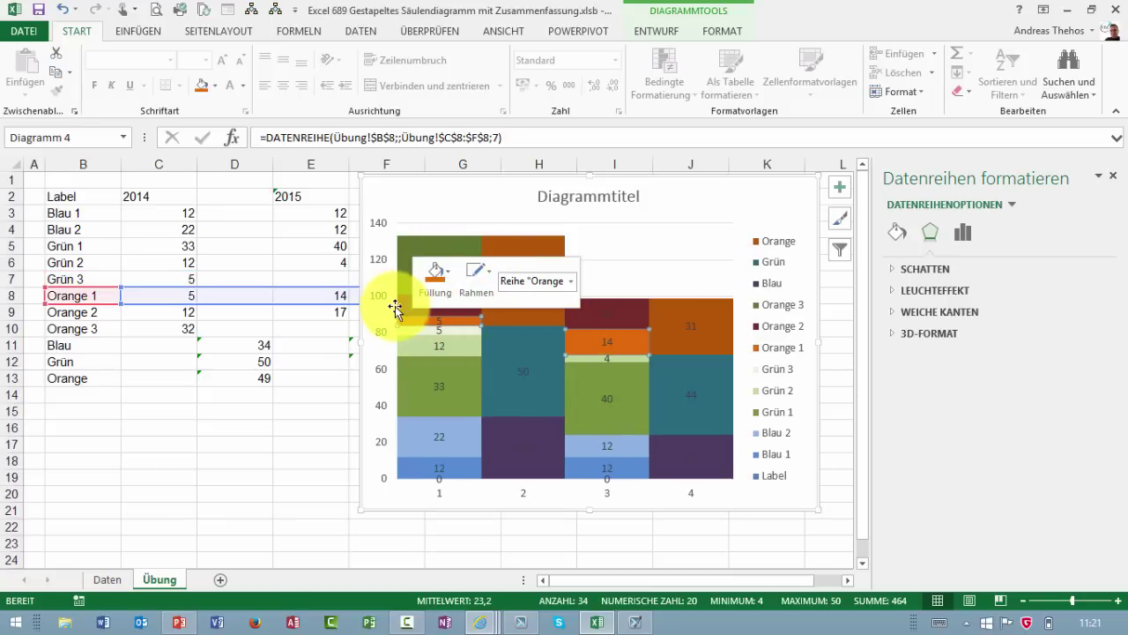
# Fill Orange 2 light peach and Orange 3 very light peach
pyautogui.rightClick(401, 305)
pyautogui.click(426, 261)
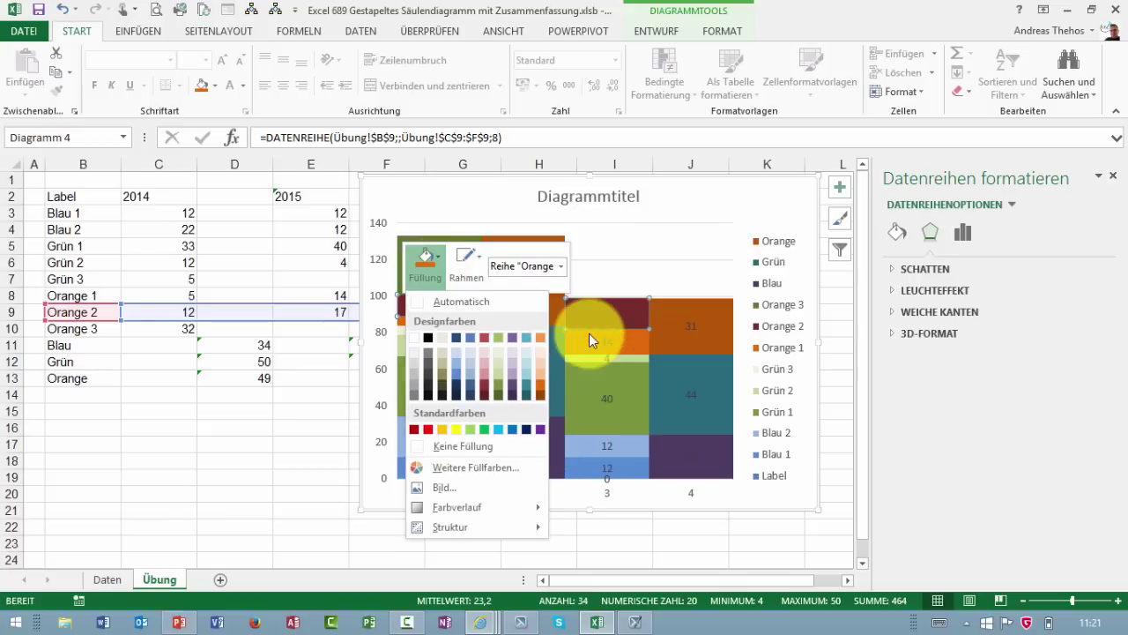
pyautogui.click(541, 366)
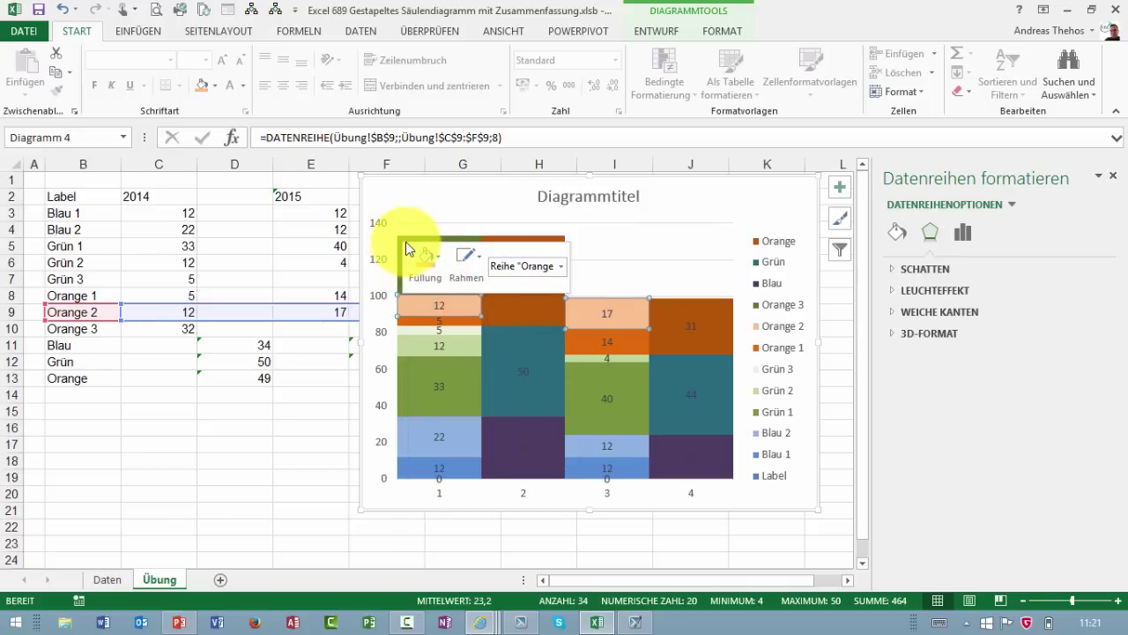
pyautogui.rightClick(404, 239)
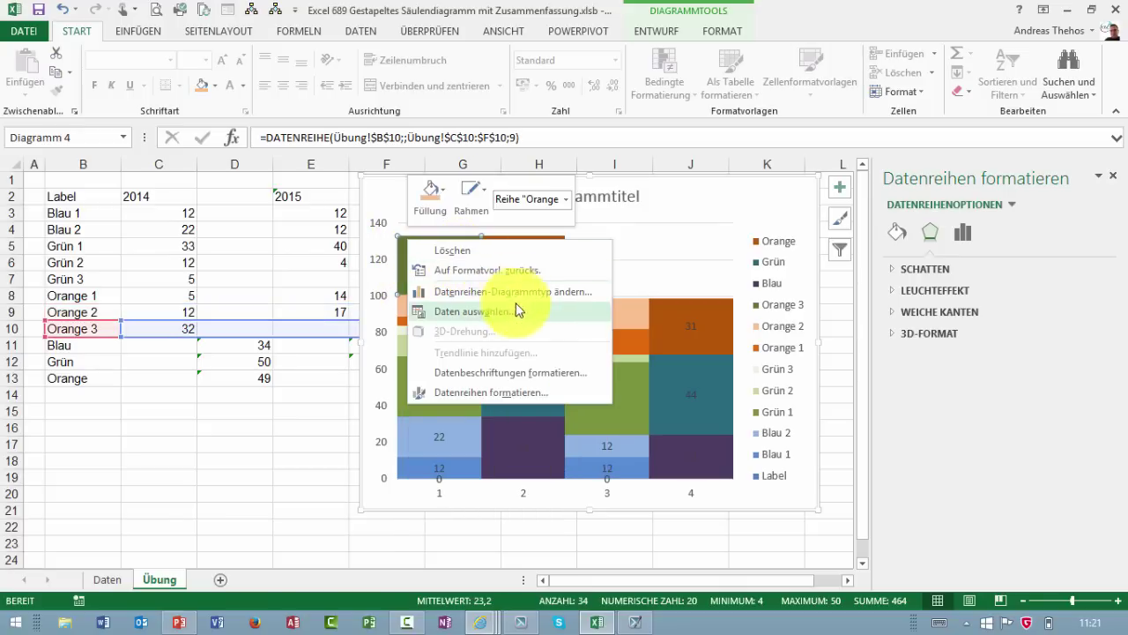
pyautogui.click(431, 197)
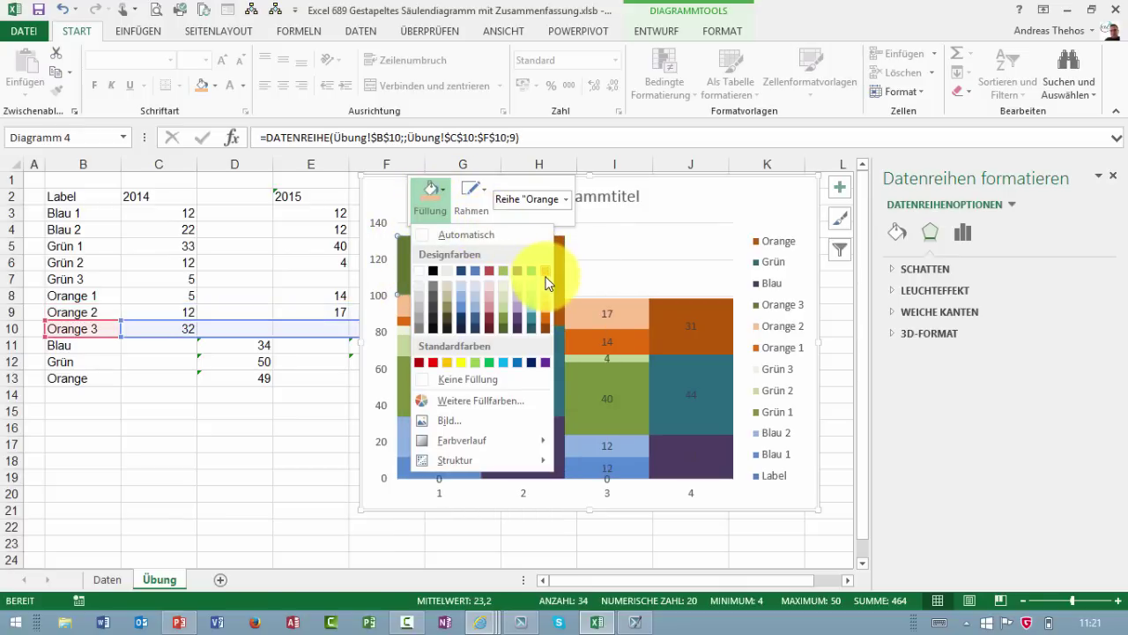
pyautogui.click(542, 283)
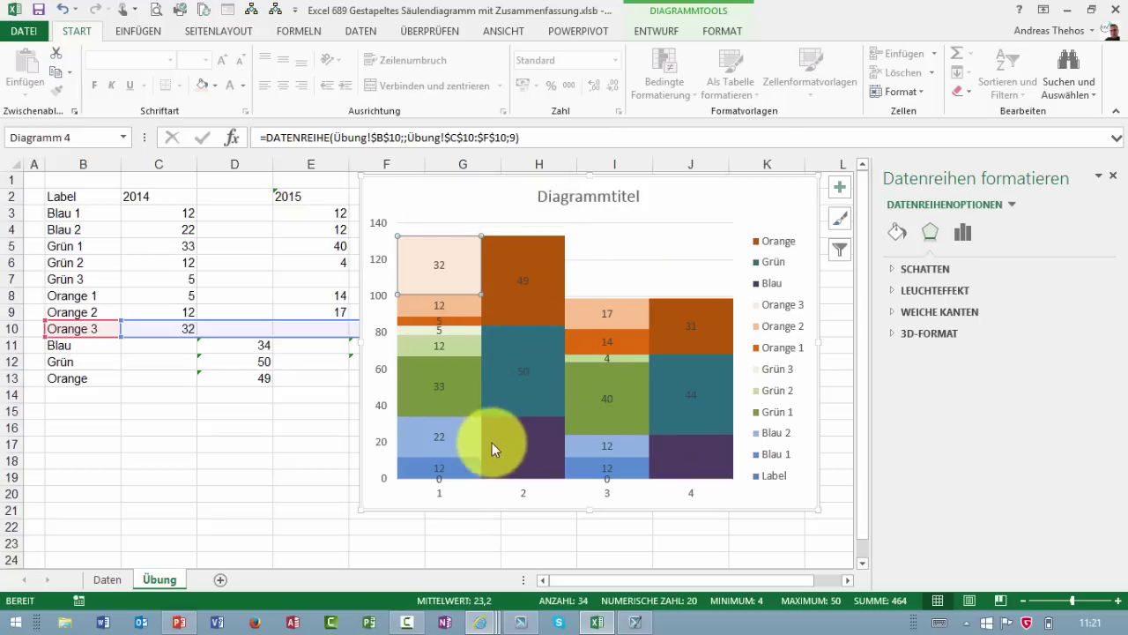
pyautogui.click(503, 279)
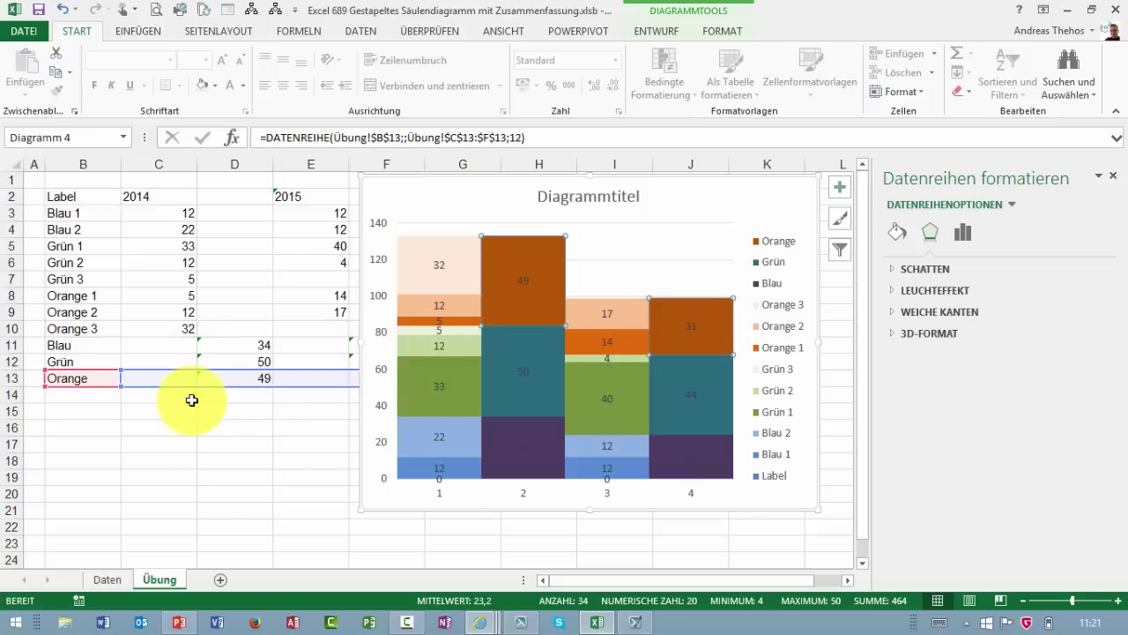
# Draw a right curly bracket shape from about row 15 to row 23
pyautogui.click(157, 478)
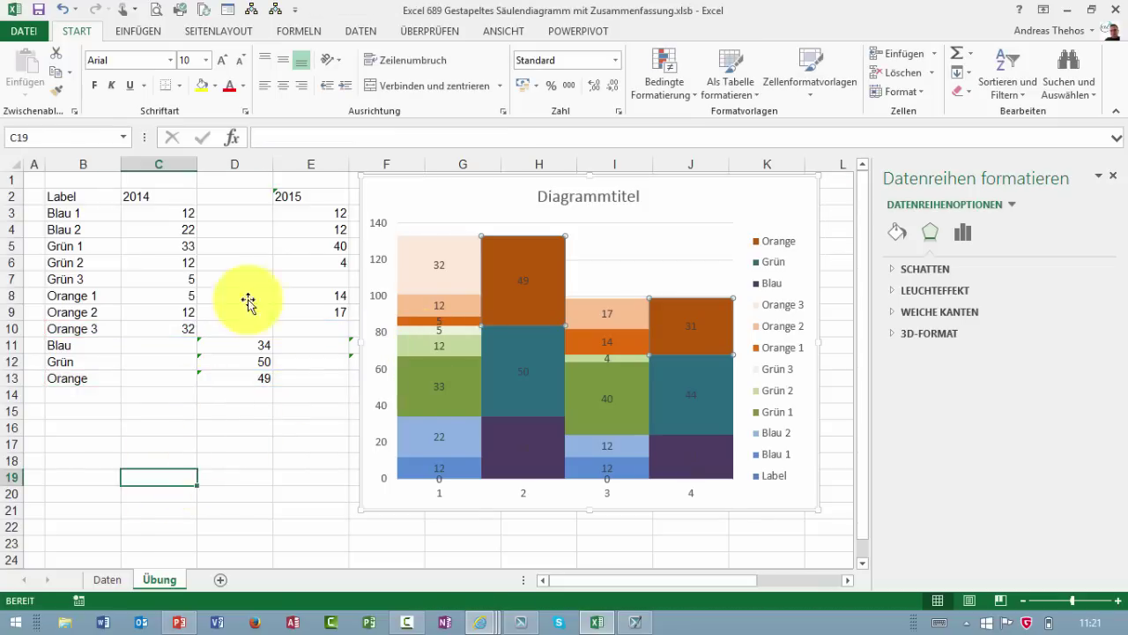
pyautogui.click(134, 31)
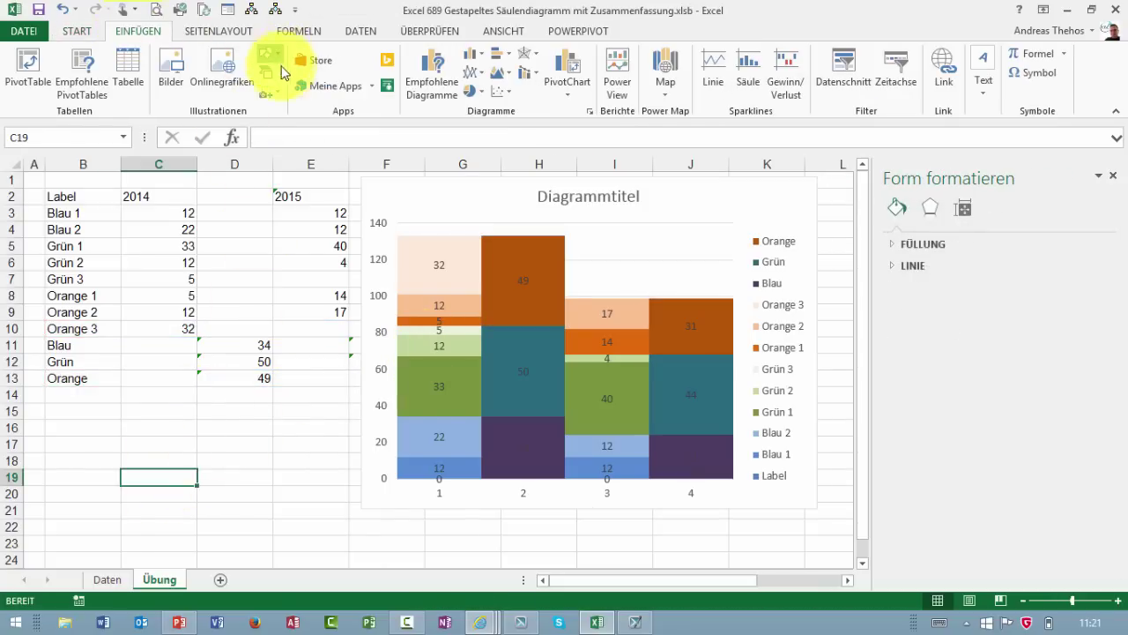
pyautogui.click(280, 71)
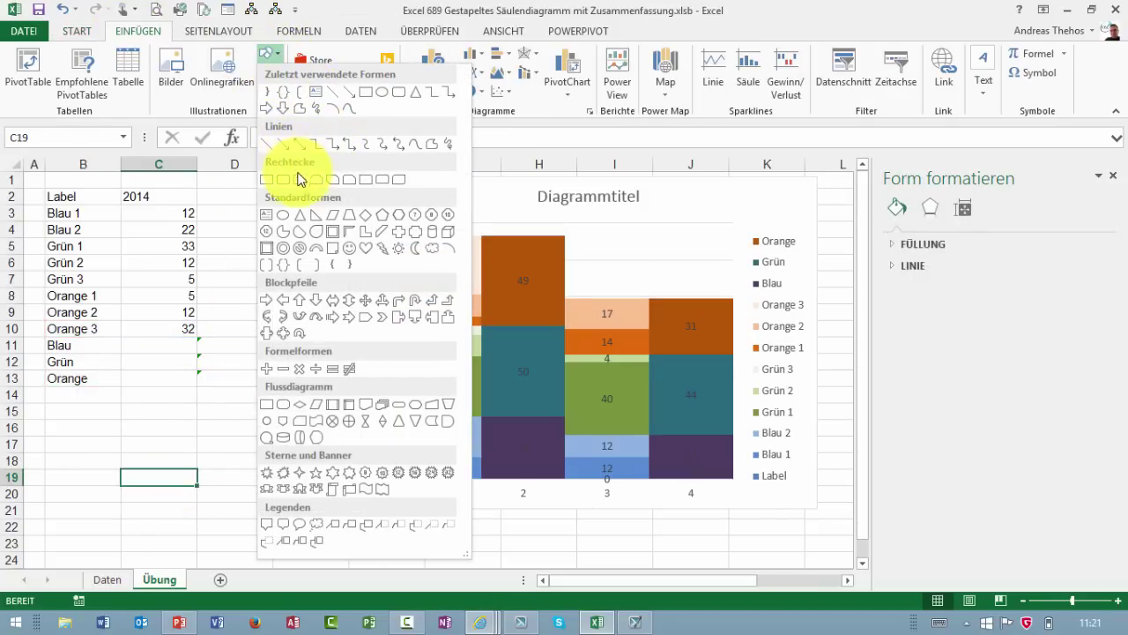
pyautogui.click(349, 267)
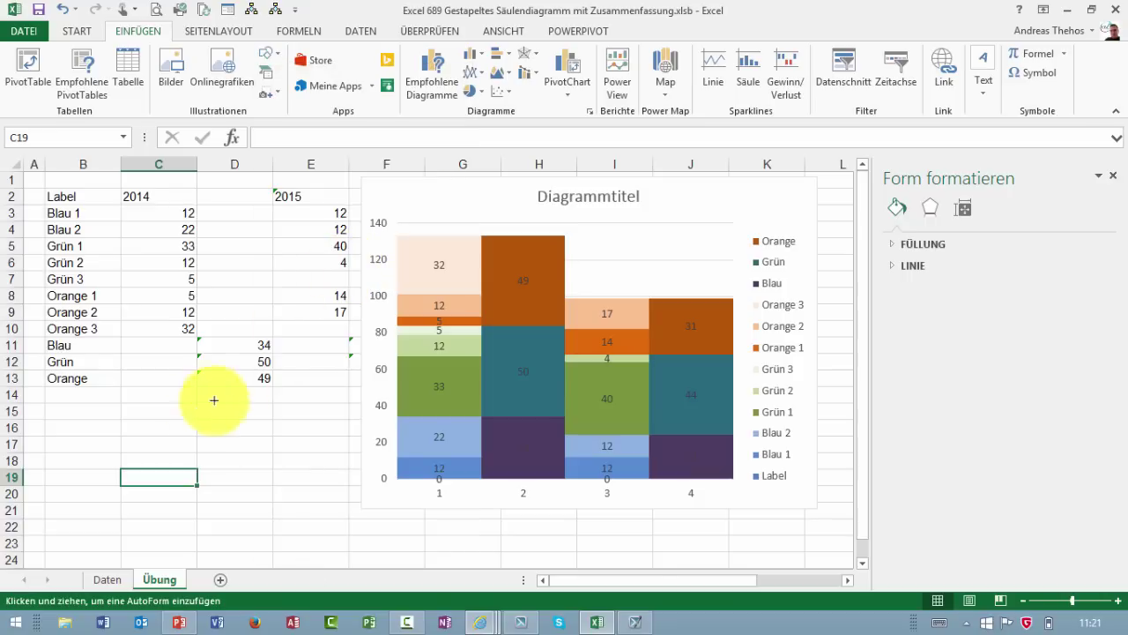
pyautogui.moveTo(142, 406); pyautogui.dragTo(137, 473)
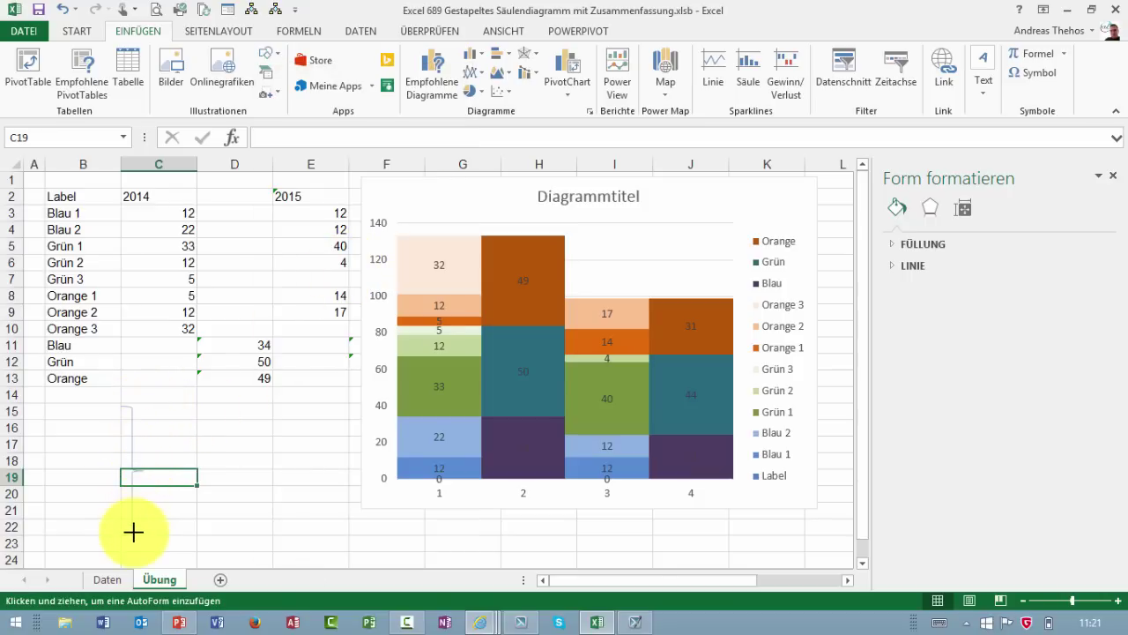
pyautogui.moveTo(133, 531); pyautogui.dragTo(134, 534)
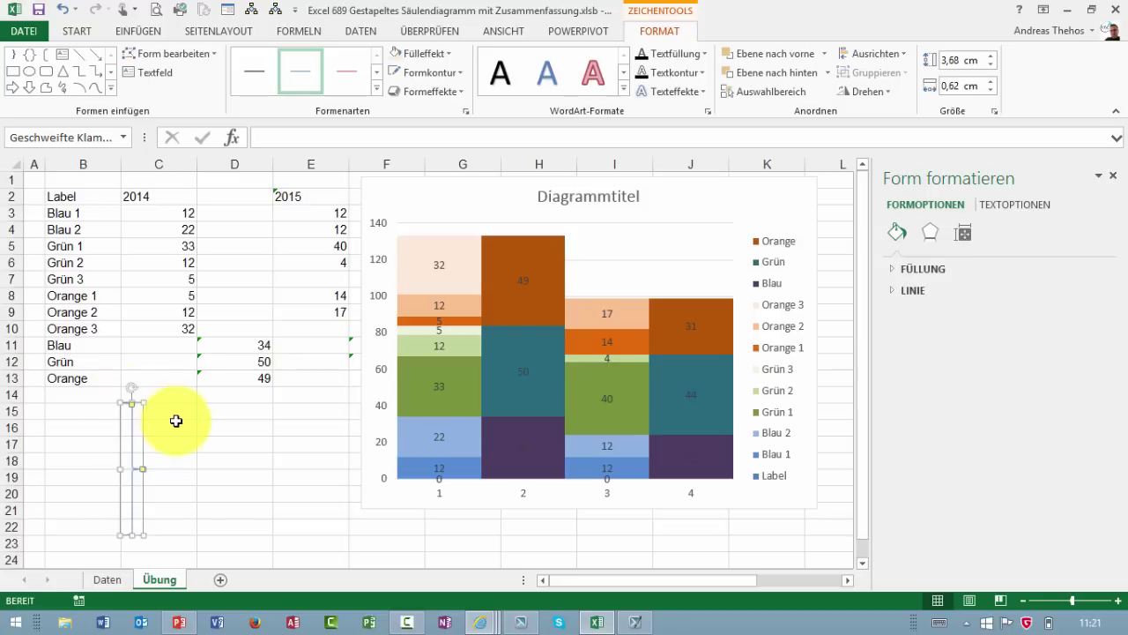
pyautogui.click(168, 461)
pyautogui.click(146, 461)
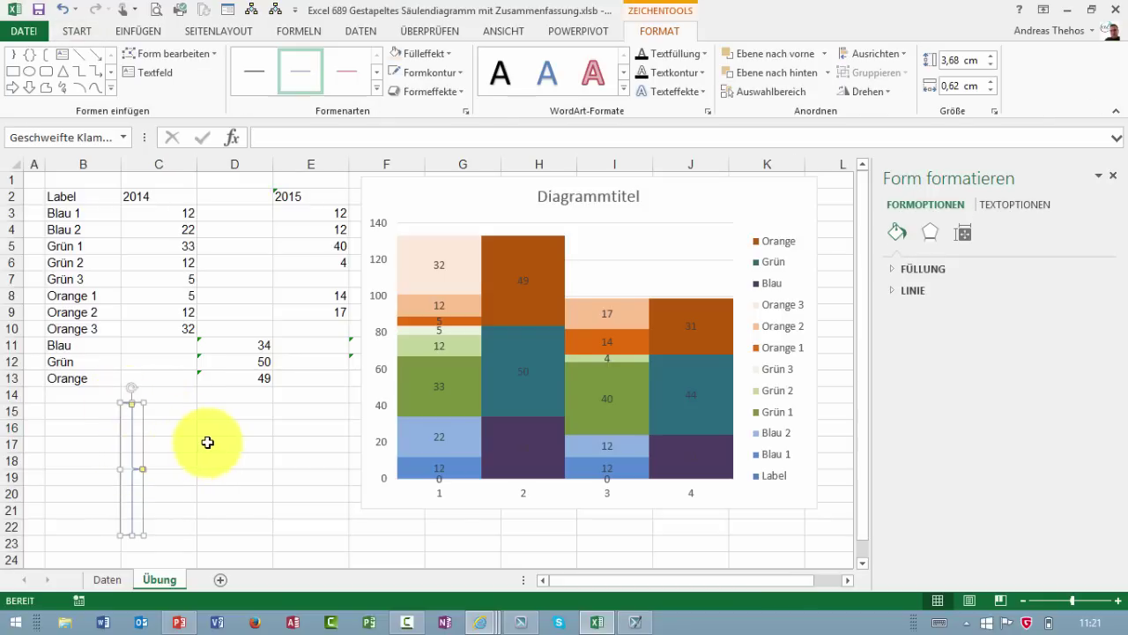
# Set No Fill on the Blau, Grün and Orange total series, repeating it with F4
pyautogui.click(529, 436)
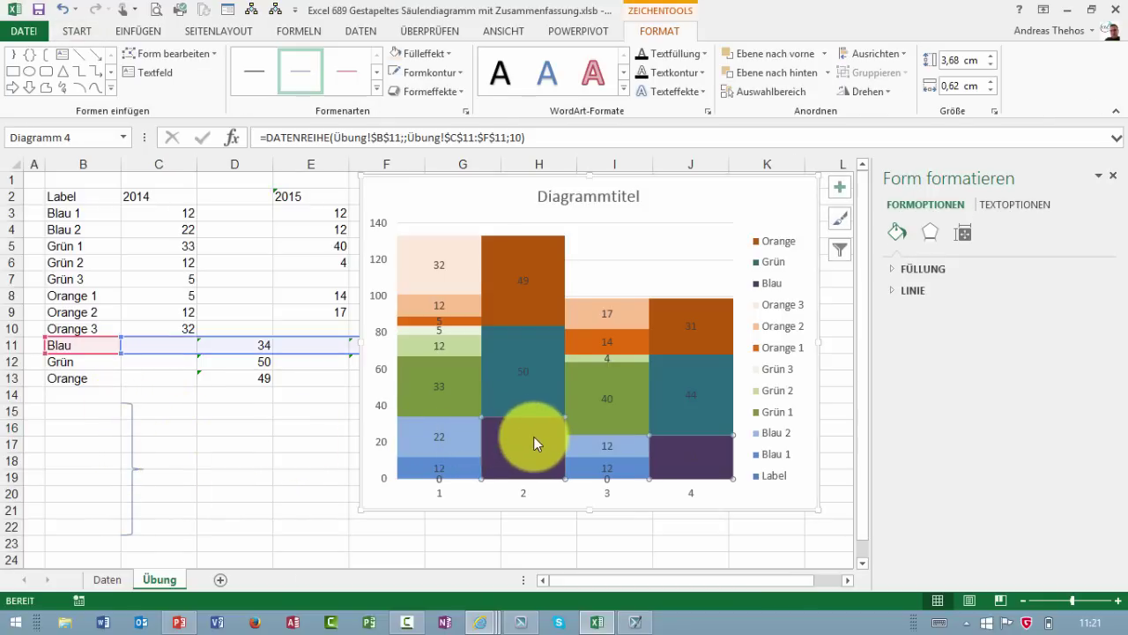
pyautogui.press('F4')
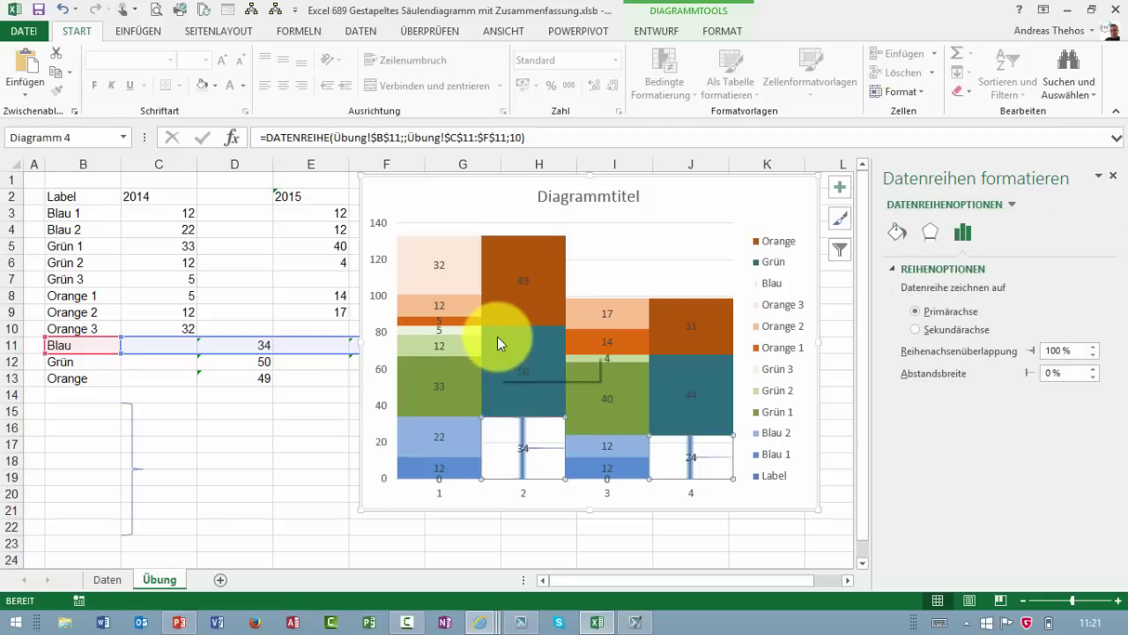
pyautogui.click(513, 335)
pyautogui.press('F4')
pyautogui.click(496, 230)
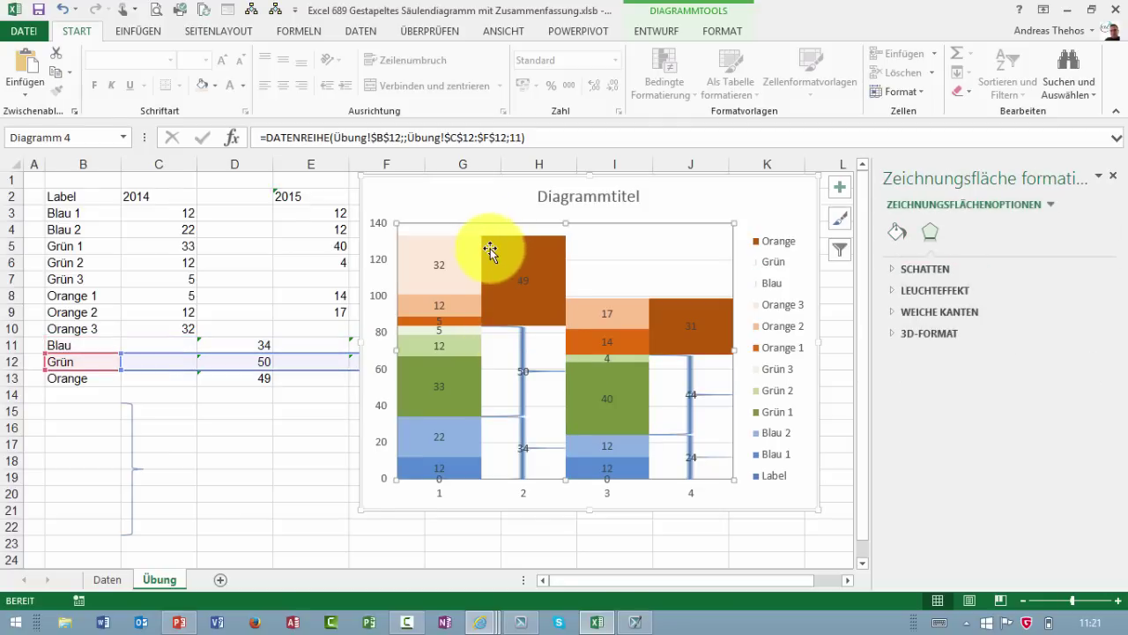
pyautogui.click(490, 248)
pyautogui.press('F4')
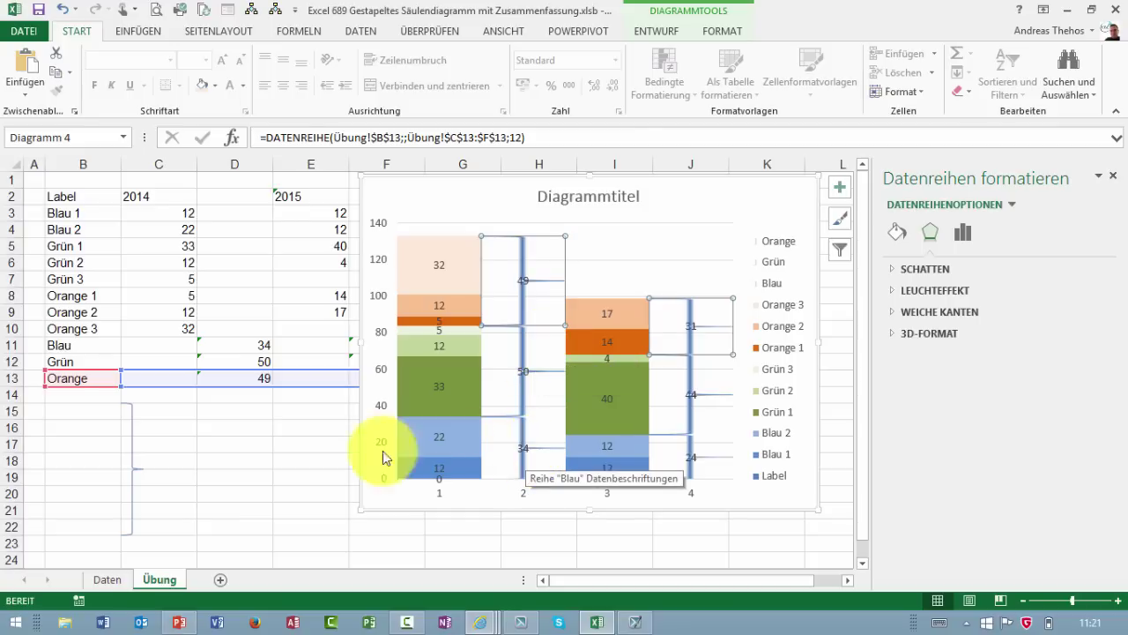
pyautogui.click(167, 415)
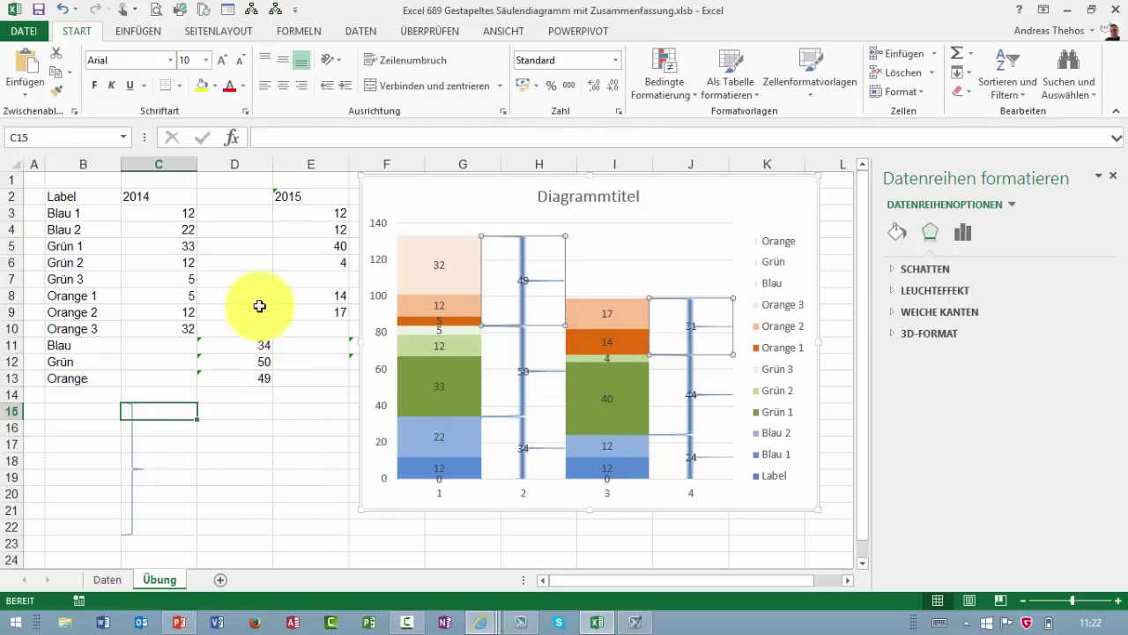
# Draw a rectangle over the curly bracket below the data table
pyautogui.click(137, 33)
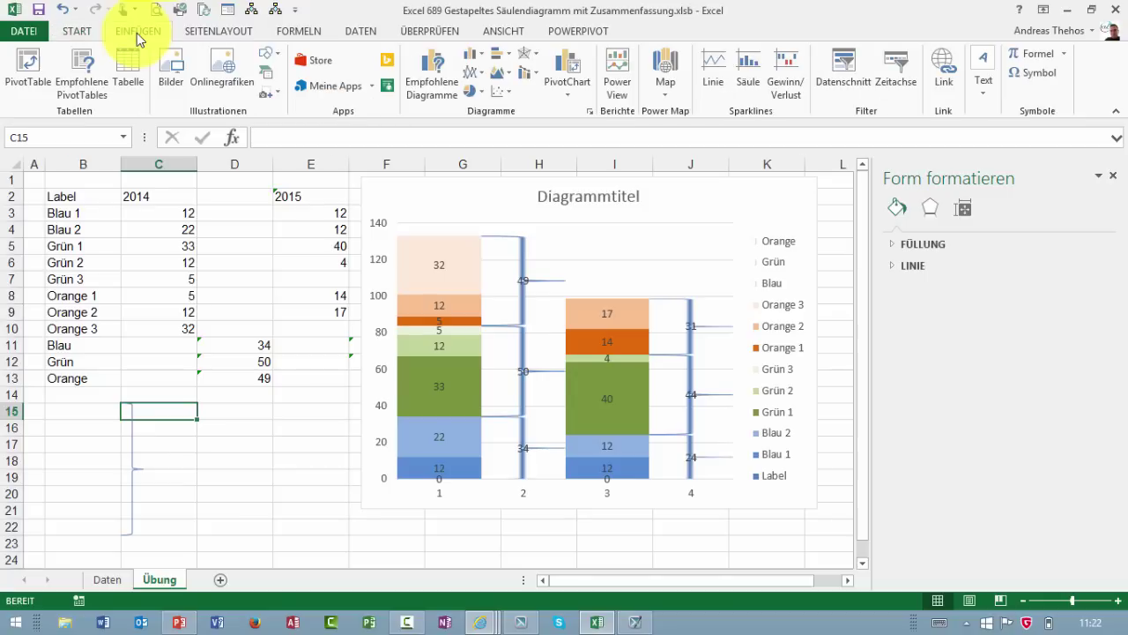
pyautogui.click(280, 57)
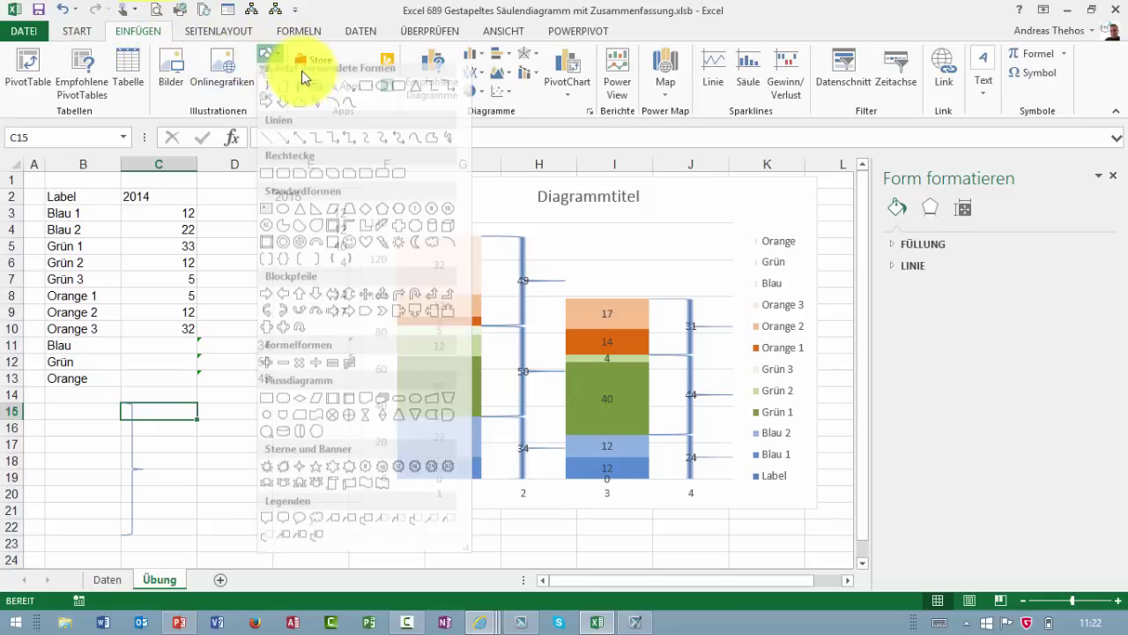
pyautogui.click(371, 92)
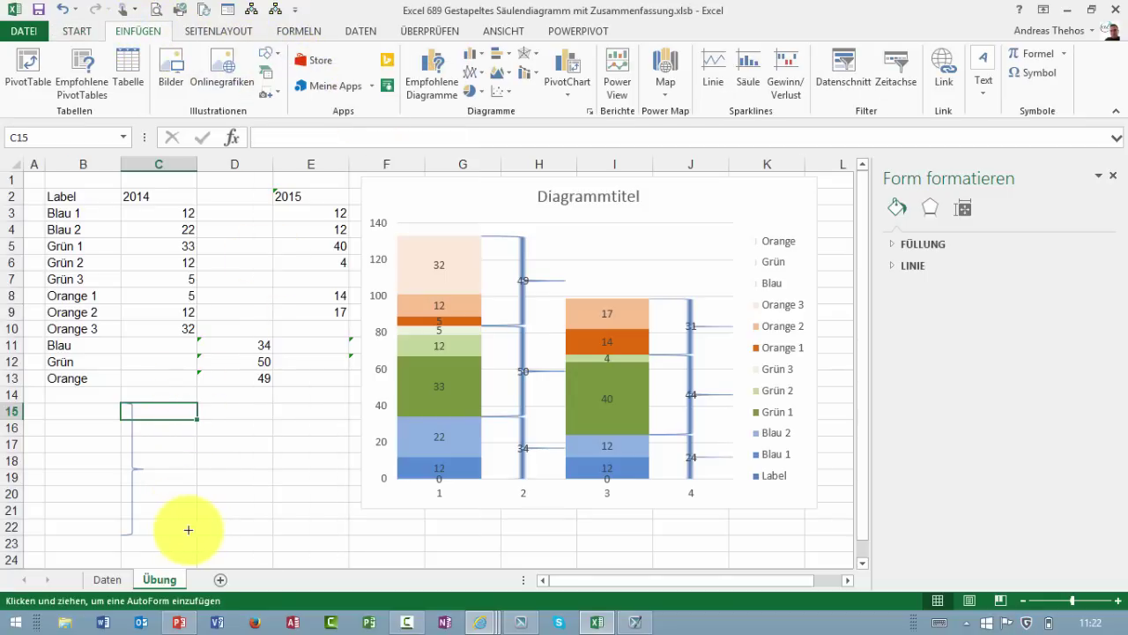
pyautogui.moveTo(189, 530); pyautogui.dragTo(121, 403)
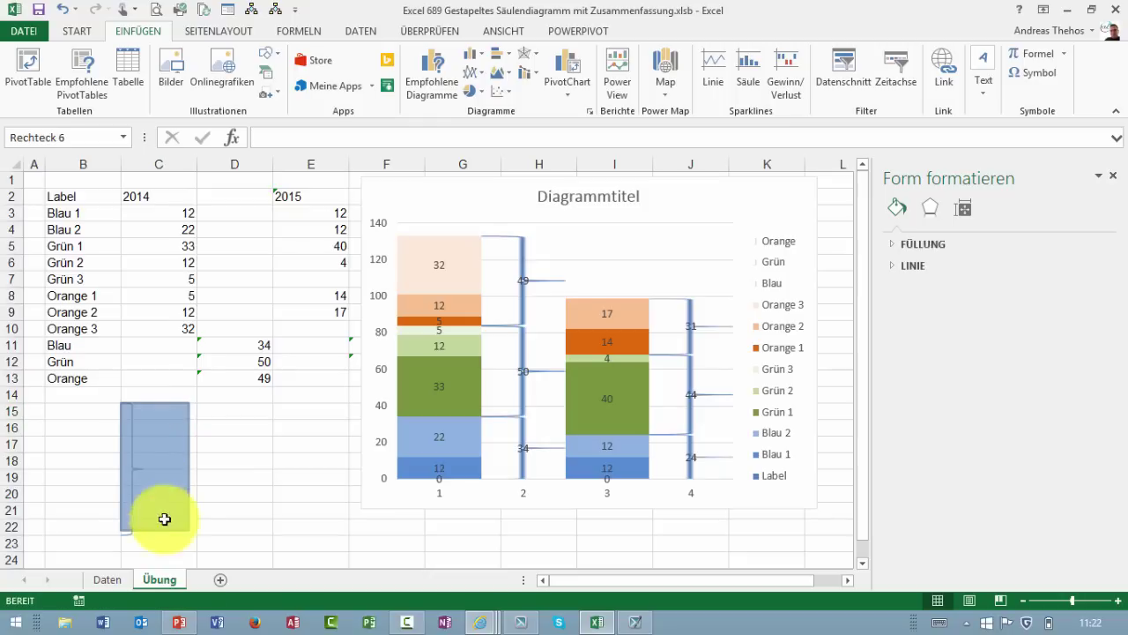
pyautogui.moveTo(190, 532); pyautogui.dragTo(197, 535)
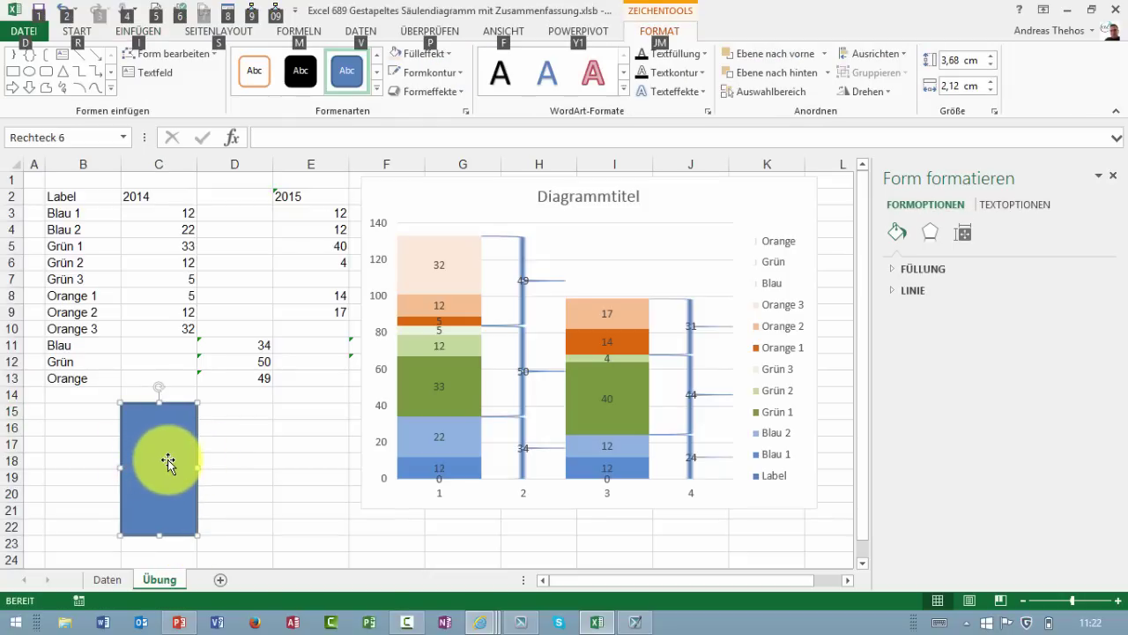
# Fill the rectangle white, give it a light outline, and send it behind the bracket
pyautogui.rightClick(168, 459)
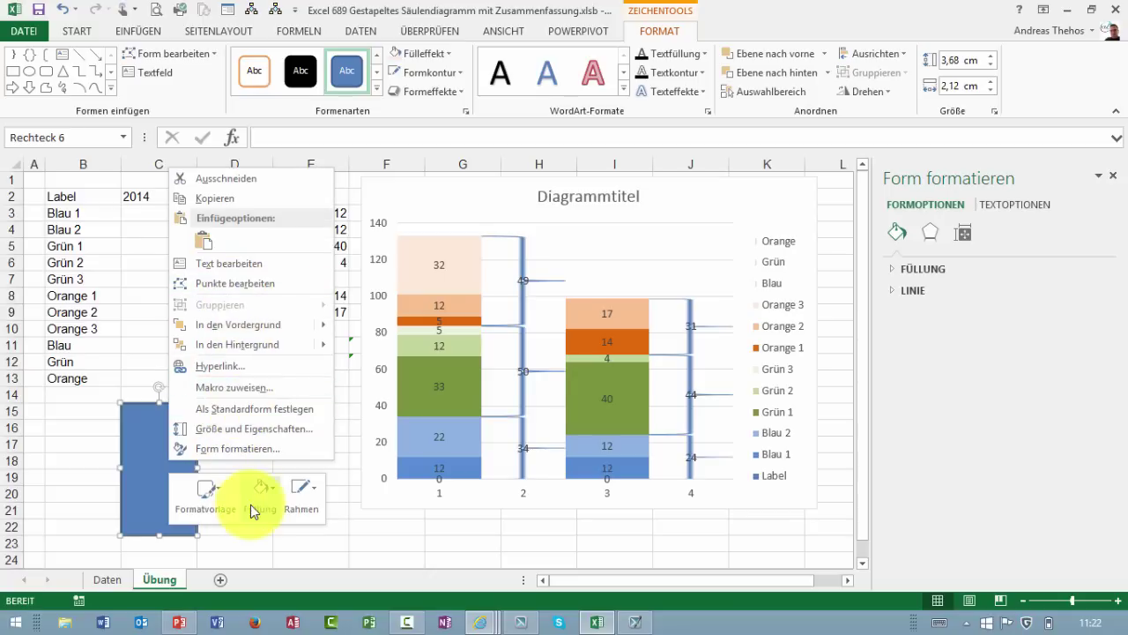
pyautogui.click(254, 500)
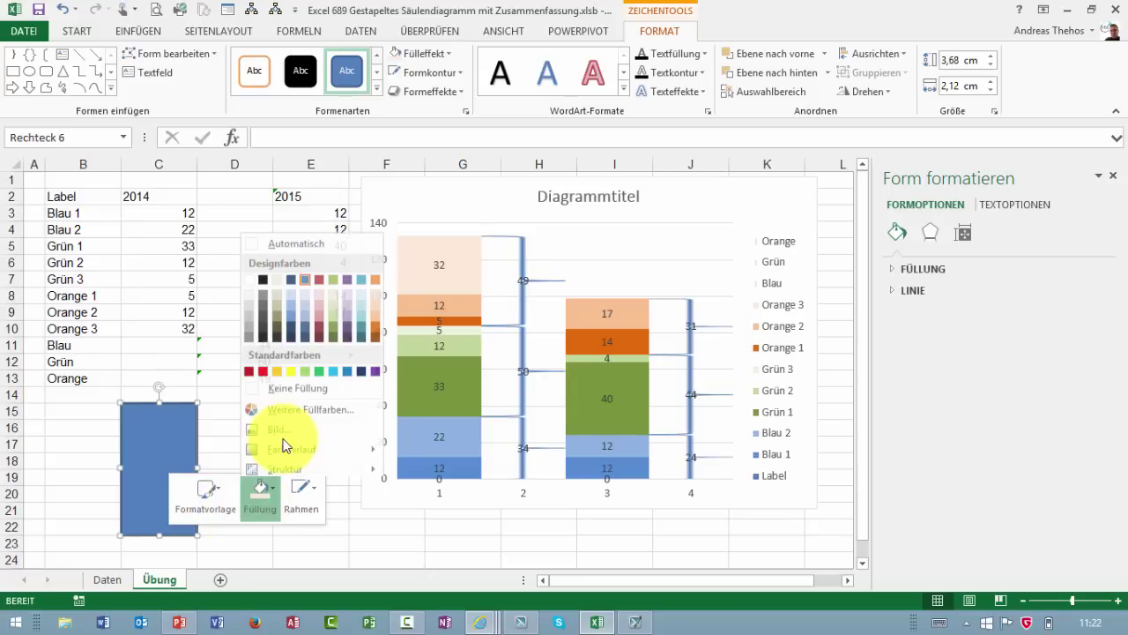
pyautogui.click(251, 277)
pyautogui.click(300, 493)
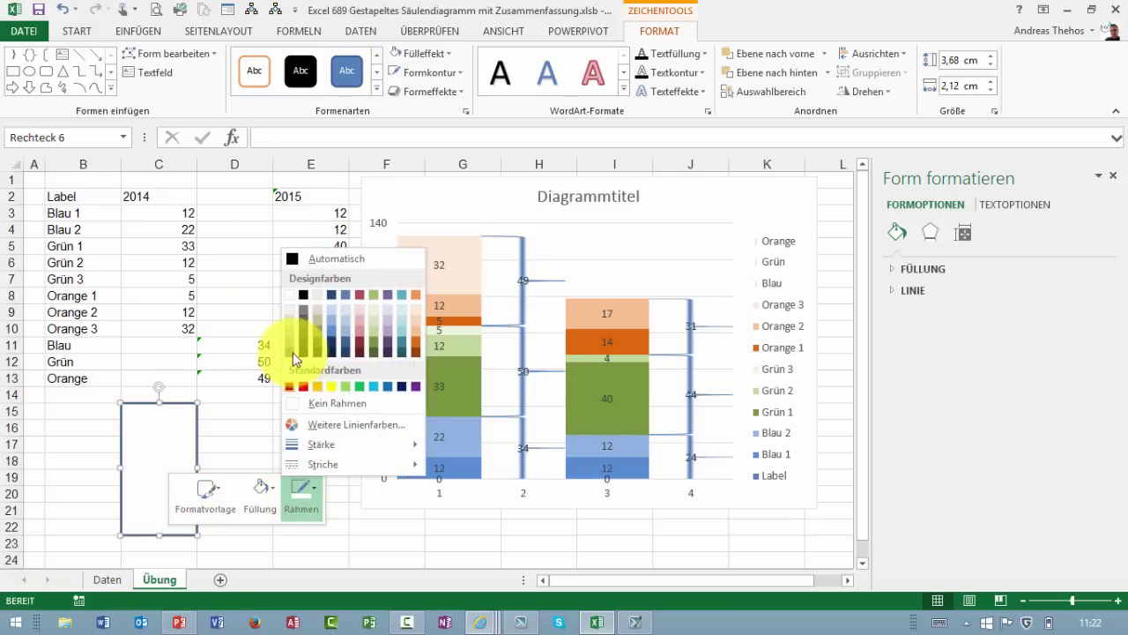
pyautogui.click(292, 293)
pyautogui.rightClick(195, 428)
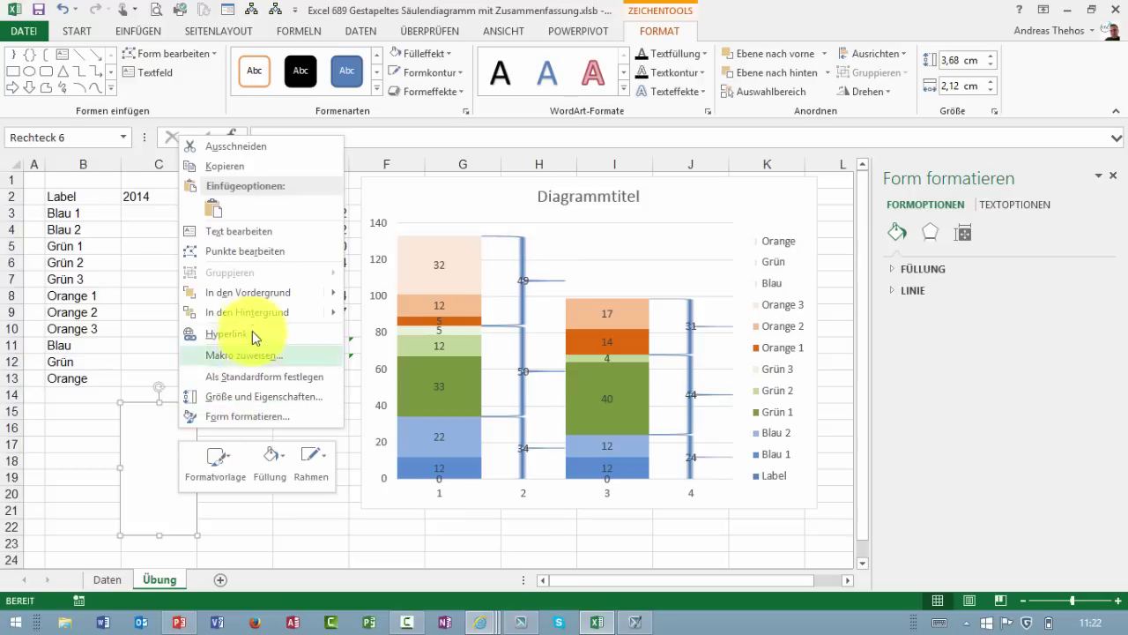
pyautogui.click(252, 312)
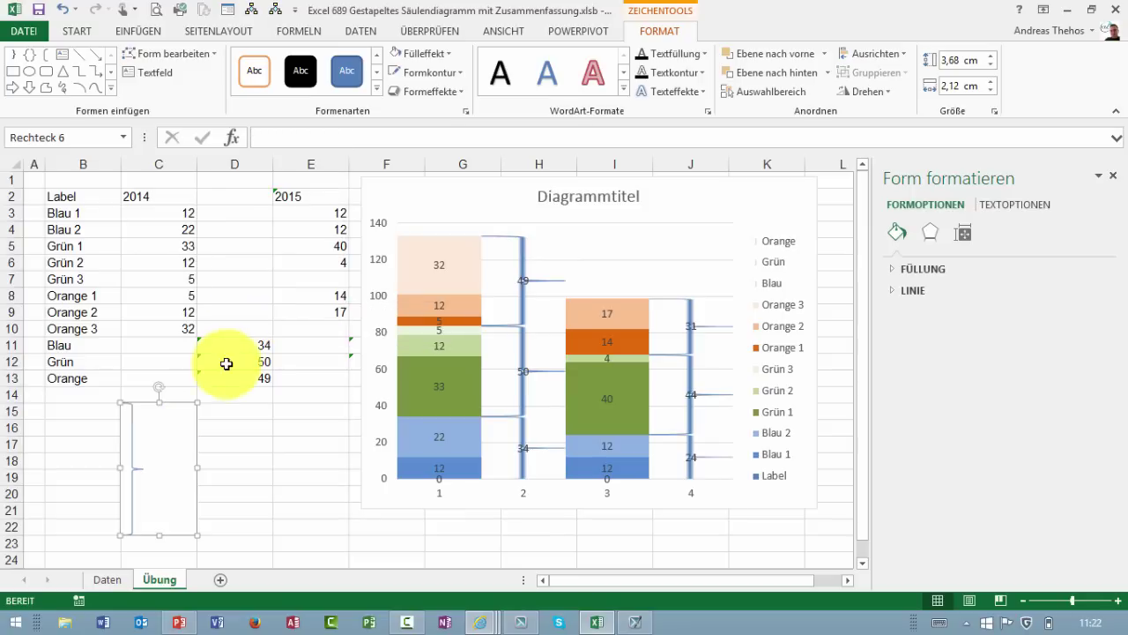
# Apply the white-backed curly bracket to the Blau, Grün and Orange bracket series
pyautogui.press('Escape')
pyautogui.click(156, 461)
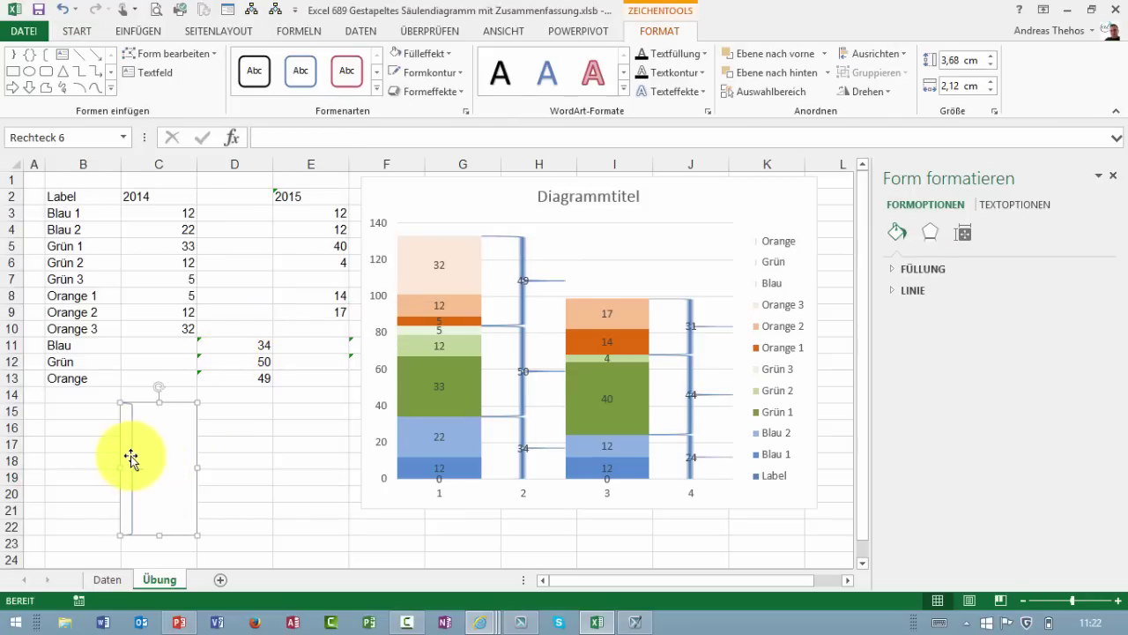
pyautogui.keyDown('ctrl'); pyautogui.click(133, 456); pyautogui.keyUp('ctrl')
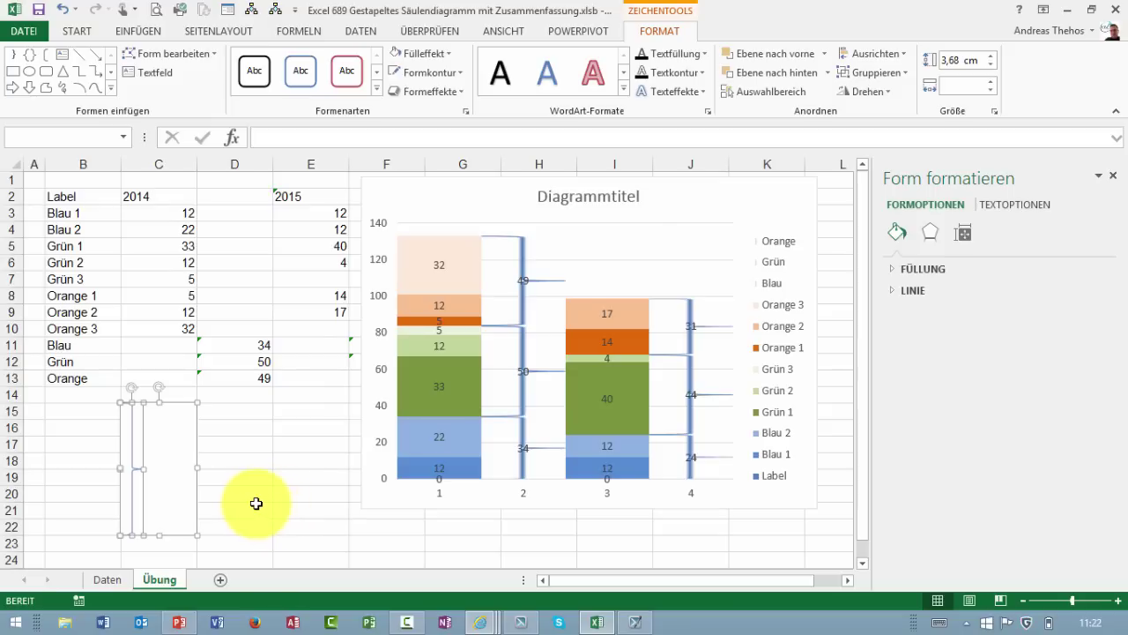
pyautogui.click(516, 473)
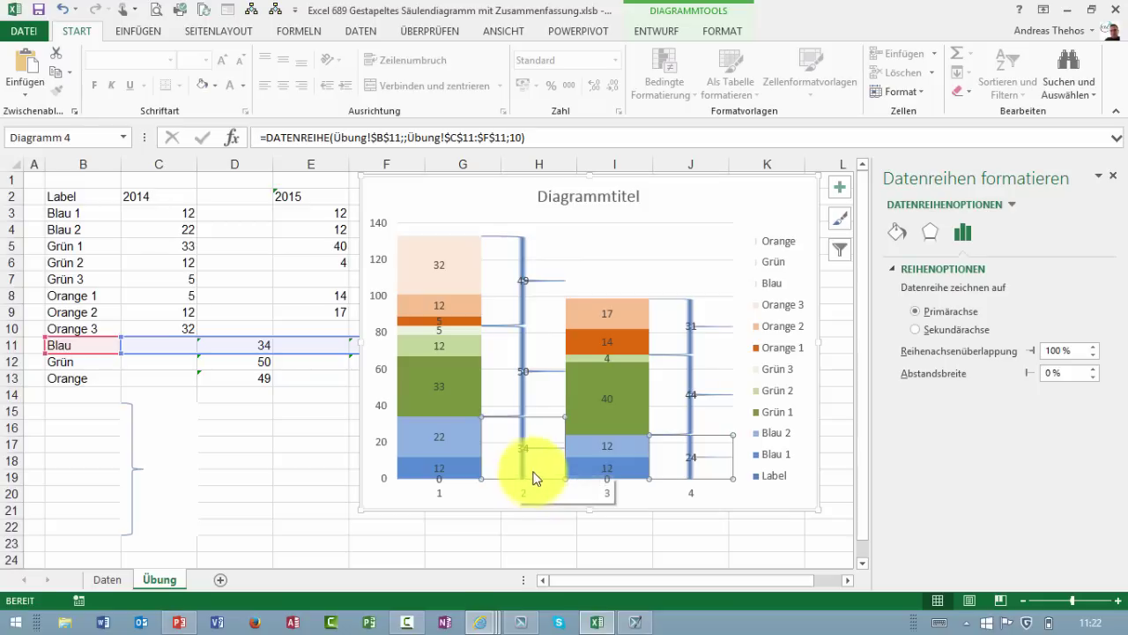
pyautogui.click(503, 401)
pyautogui.write('v')
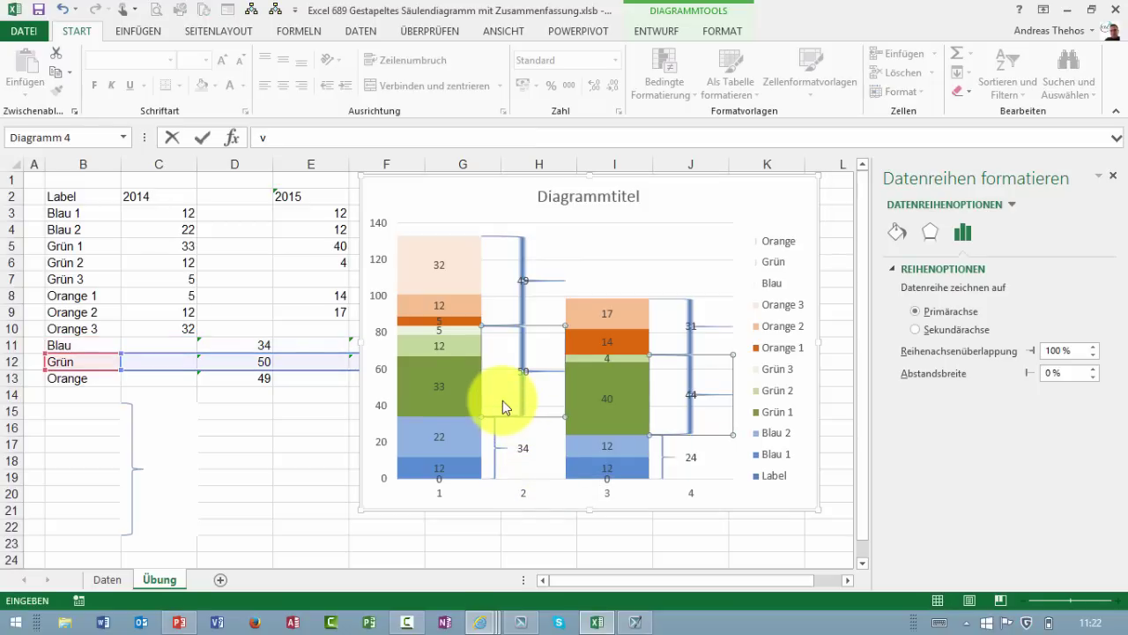
pyautogui.press('Escape')
pyautogui.click(519, 310)
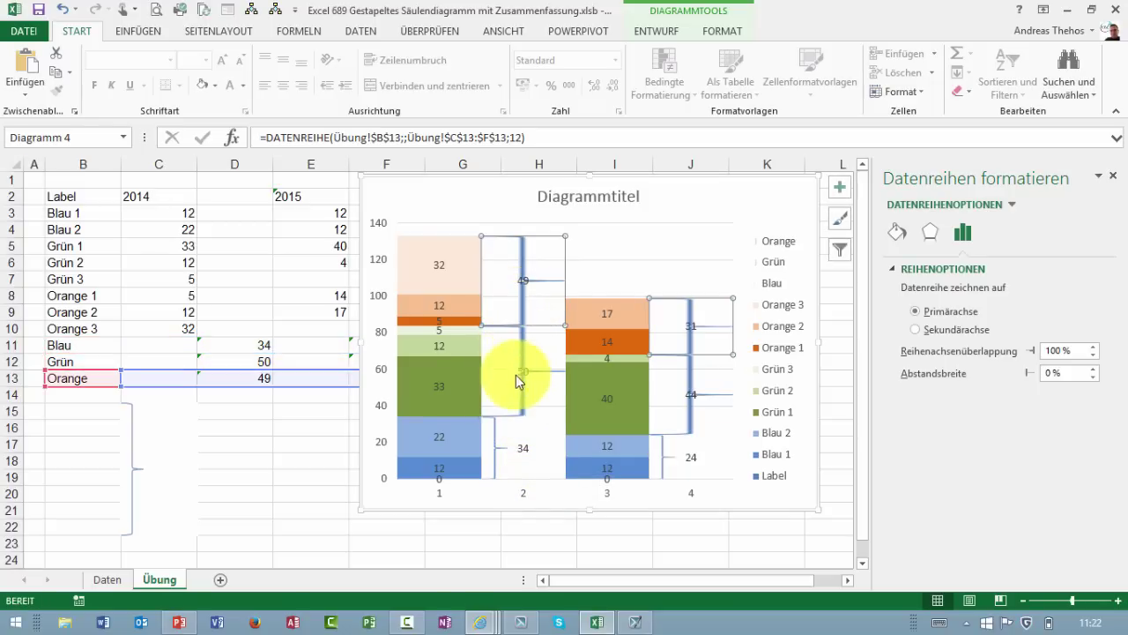
# Nudge the 34 subtotal label into place beside its bracket
pyautogui.click(491, 529)
pyautogui.click(275, 495)
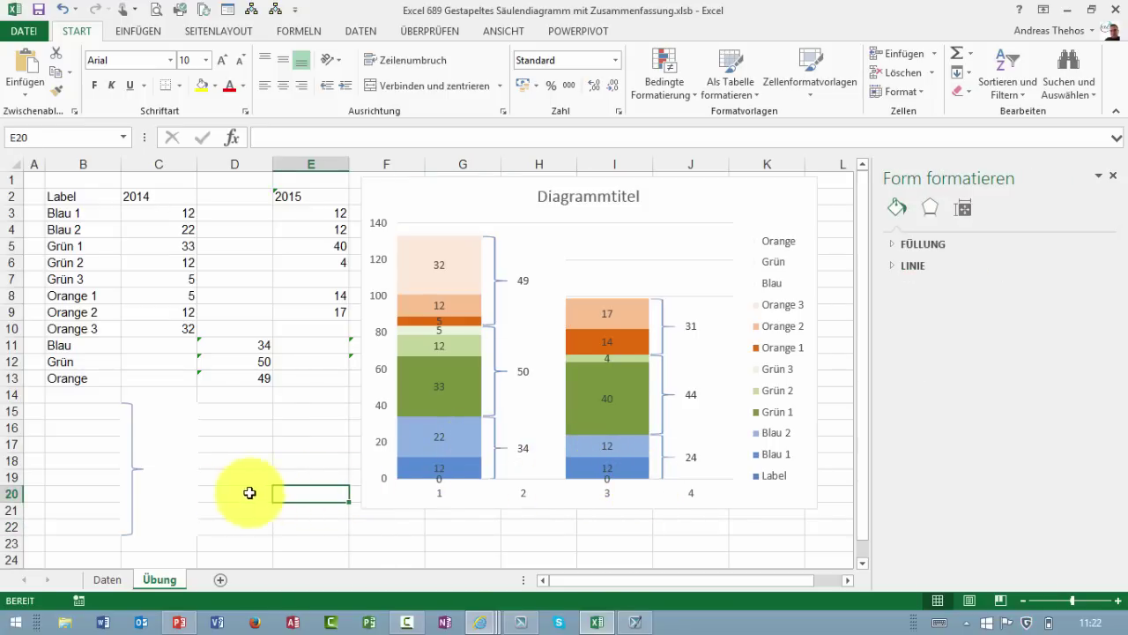
pyautogui.click(132, 509)
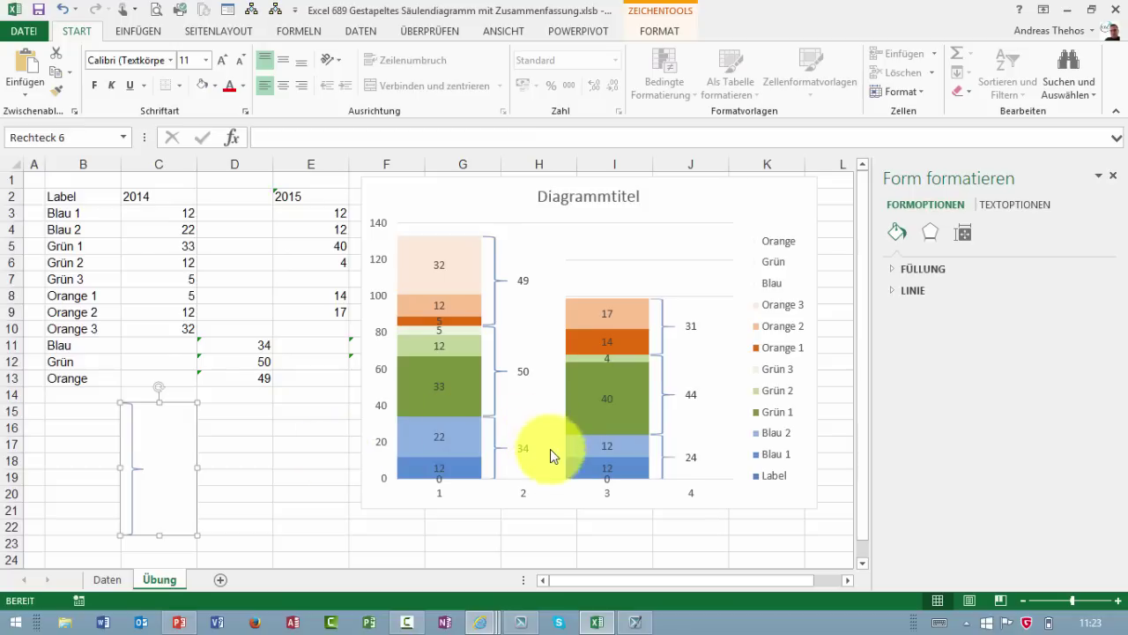
pyautogui.moveTo(517, 447); pyautogui.dragTo(519, 448)
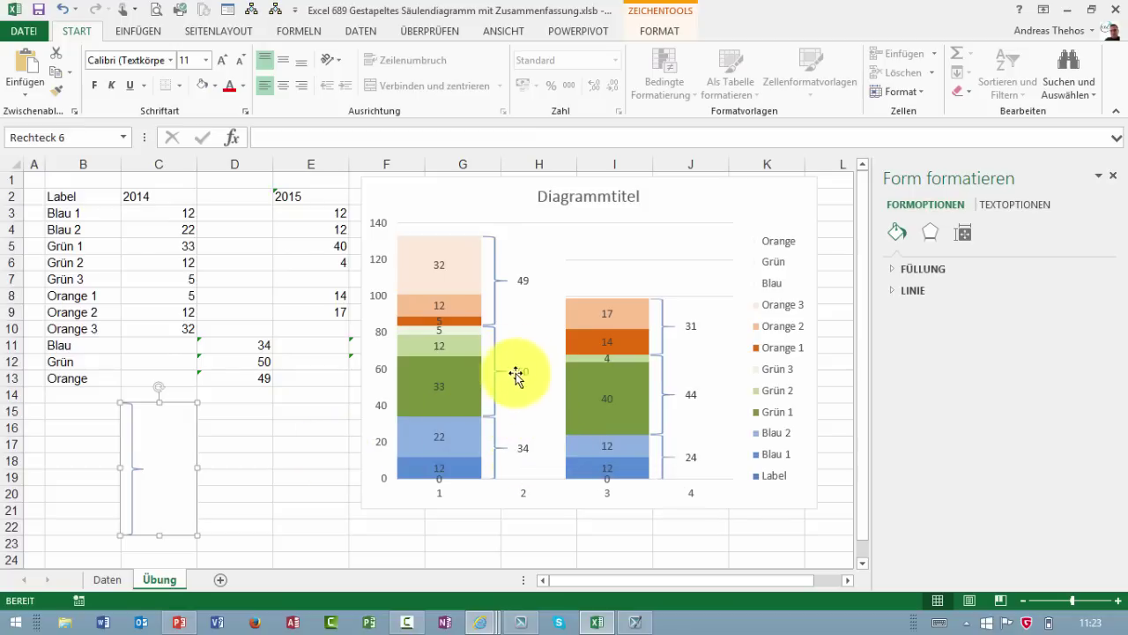
pyautogui.click(655, 261)
# Delete the Orange, Grün and Blau legend entries, undoing one accidental whole-legend deletion
pyautogui.click(656, 261)
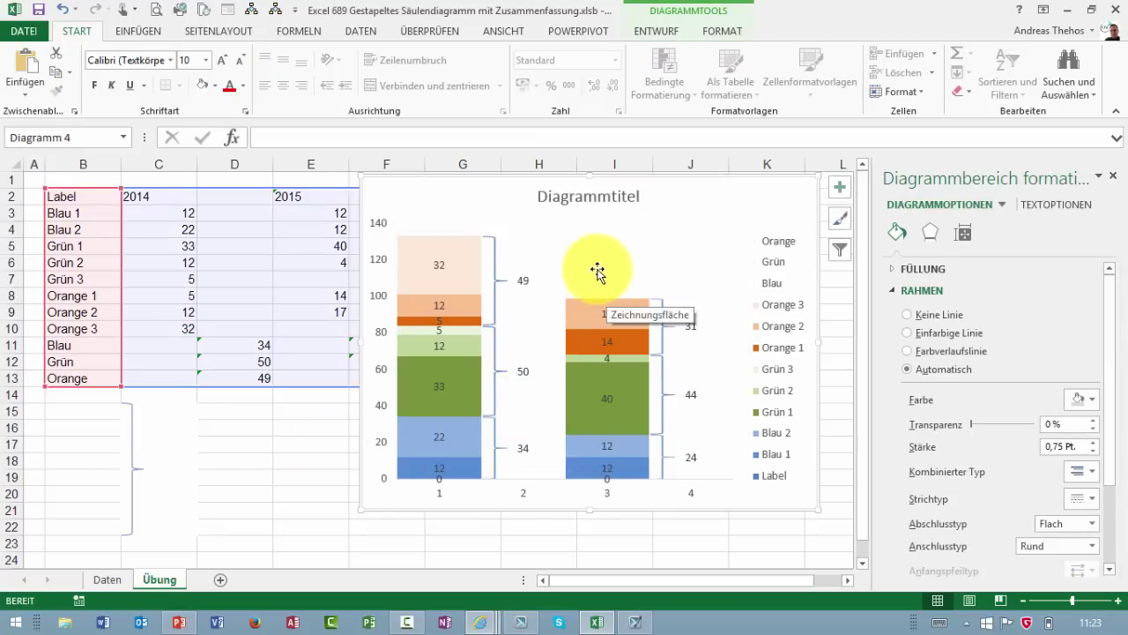
pyautogui.click(840, 187)
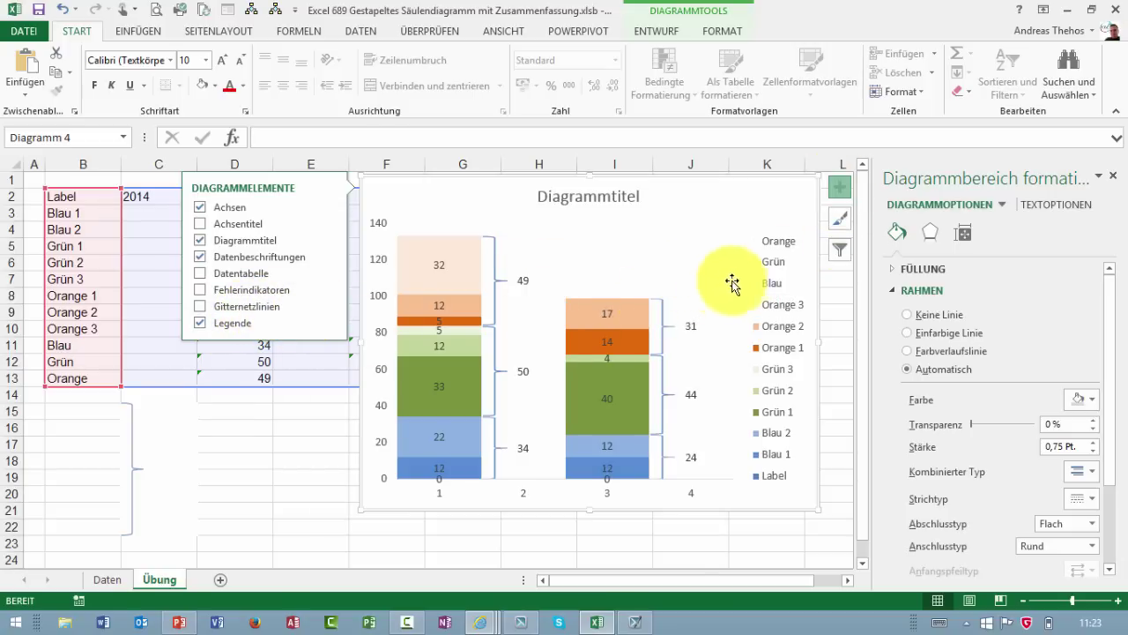
pyautogui.click(787, 245)
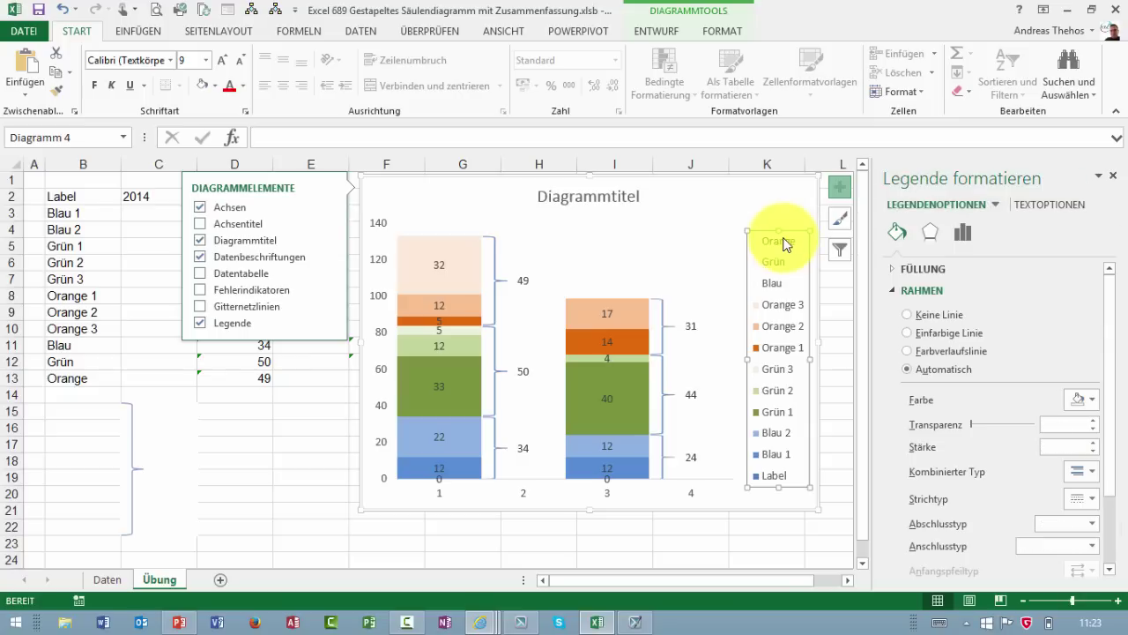
pyautogui.press('Delete')
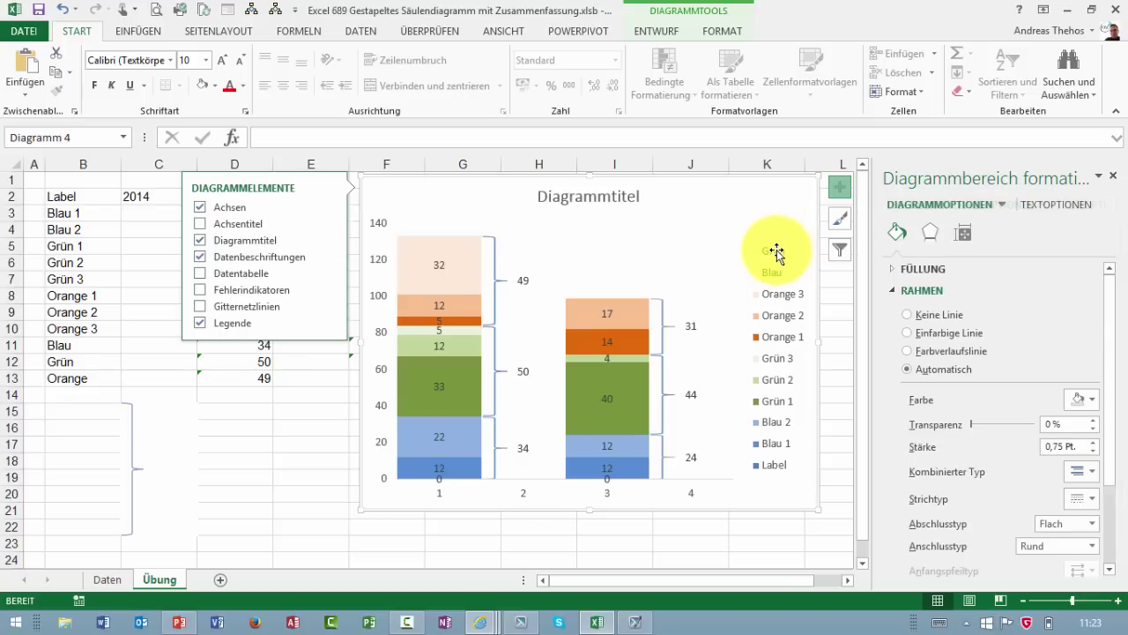
pyautogui.click(773, 258)
pyautogui.press('Delete')
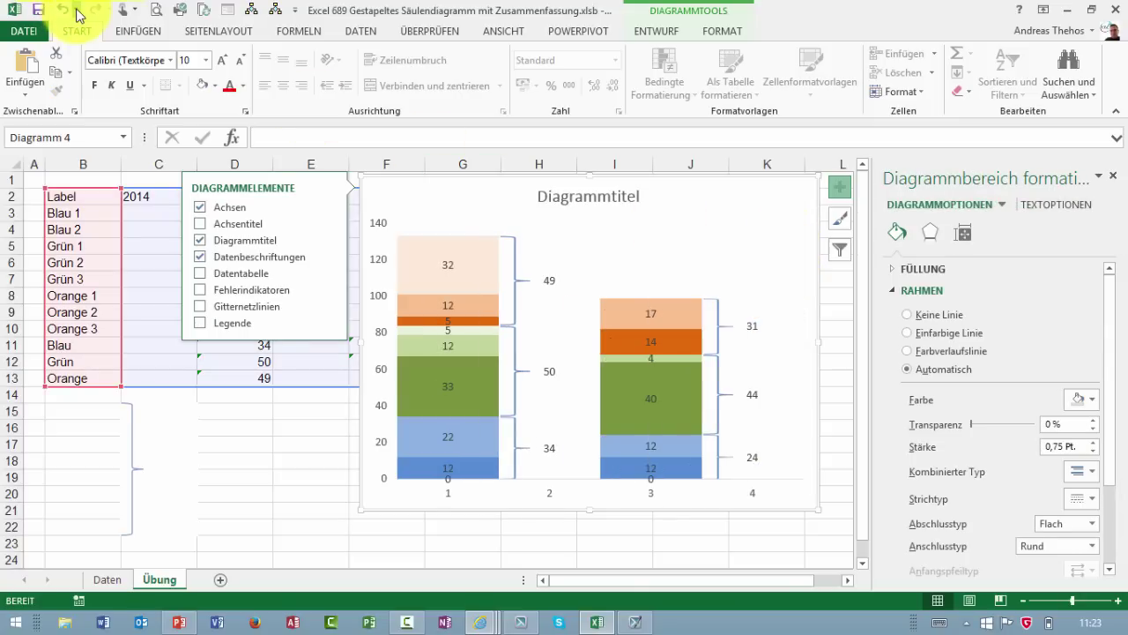
pyautogui.click(63, 9)
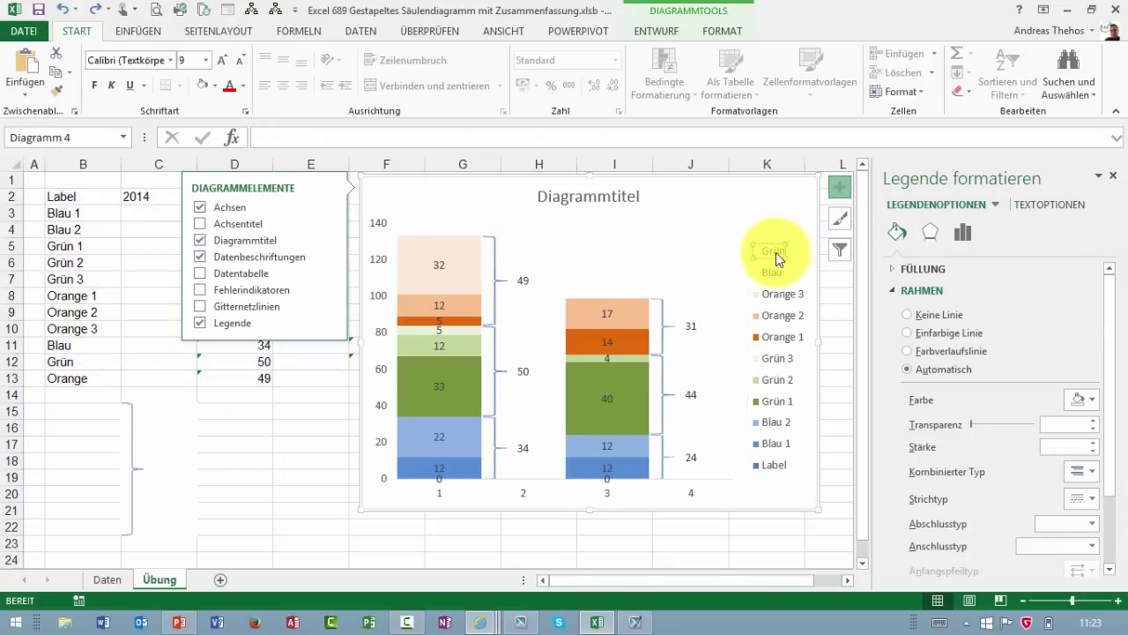
pyautogui.press('Delete')
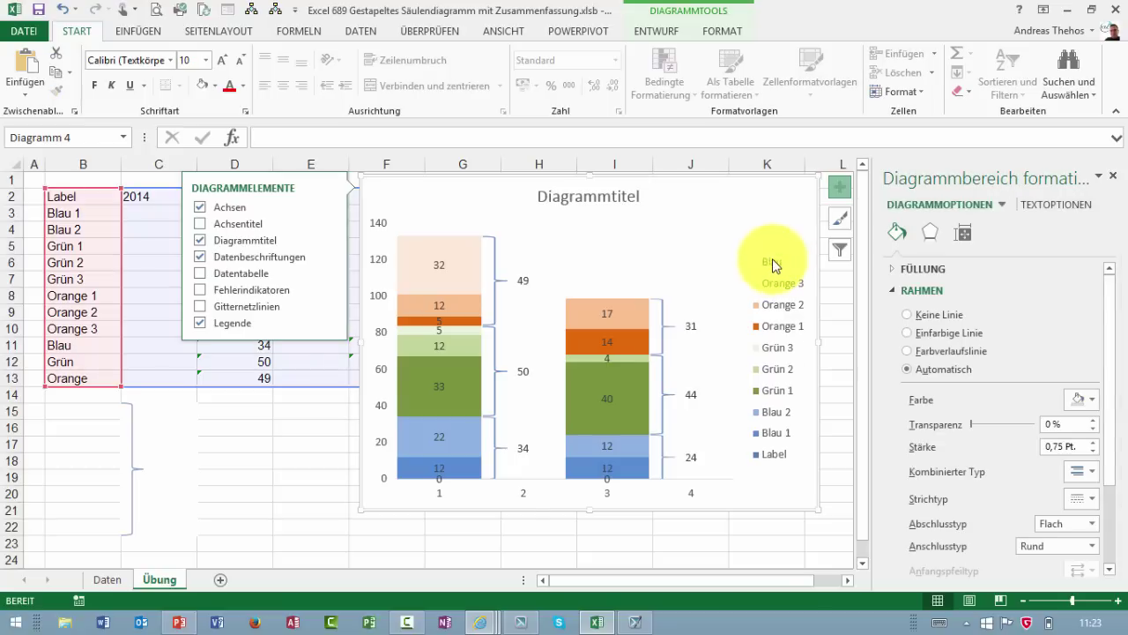
pyautogui.click(772, 258)
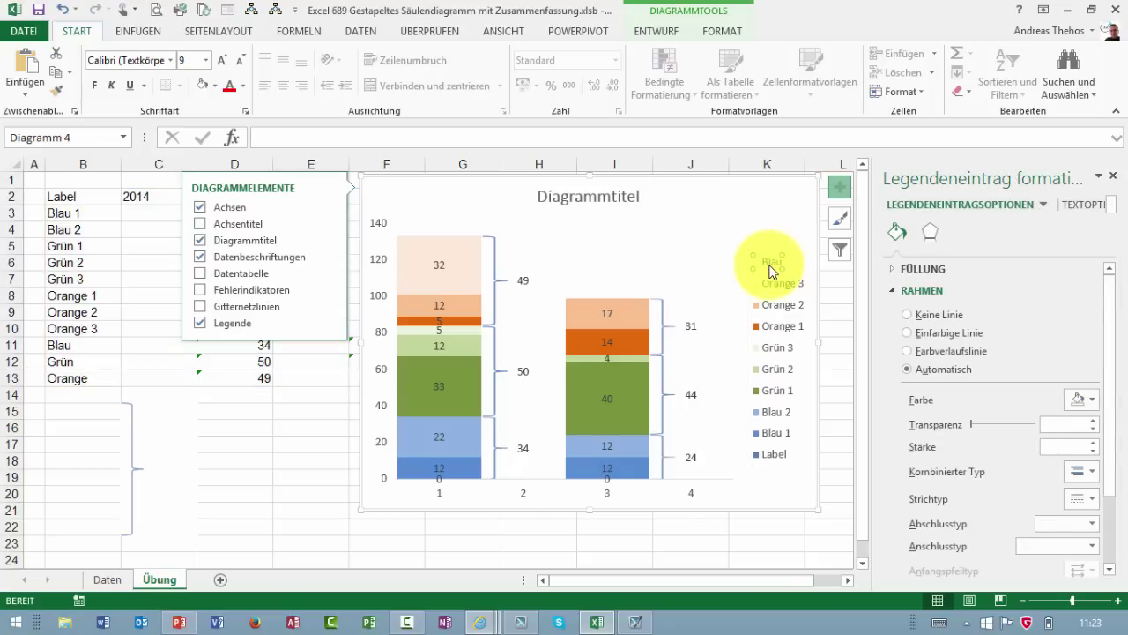
pyautogui.press('Delete')
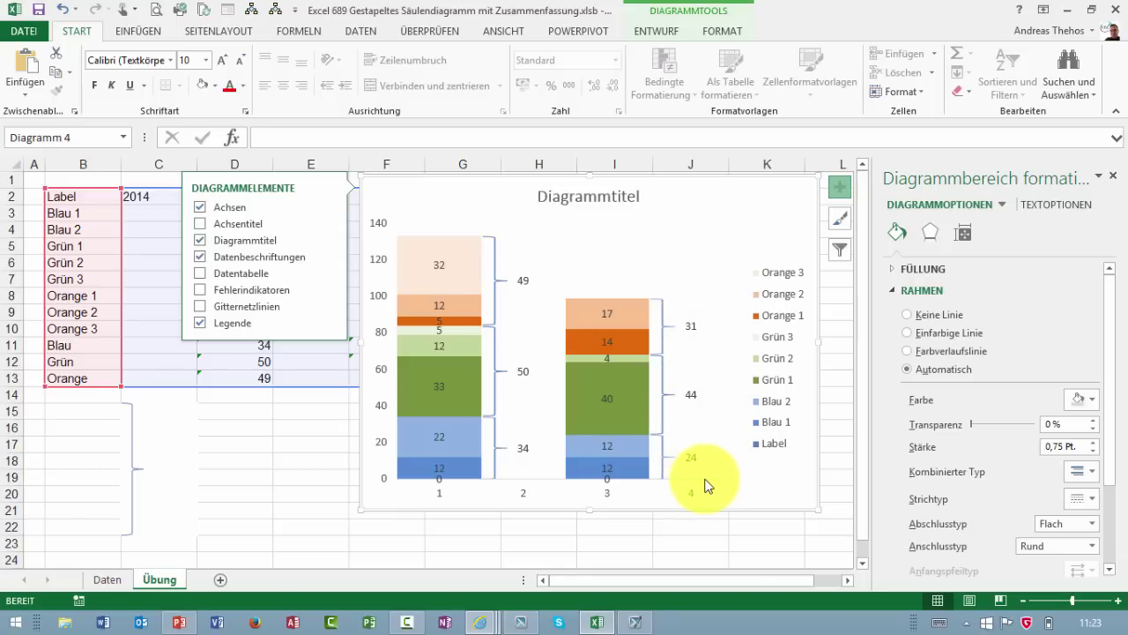
pyautogui.click(441, 495)
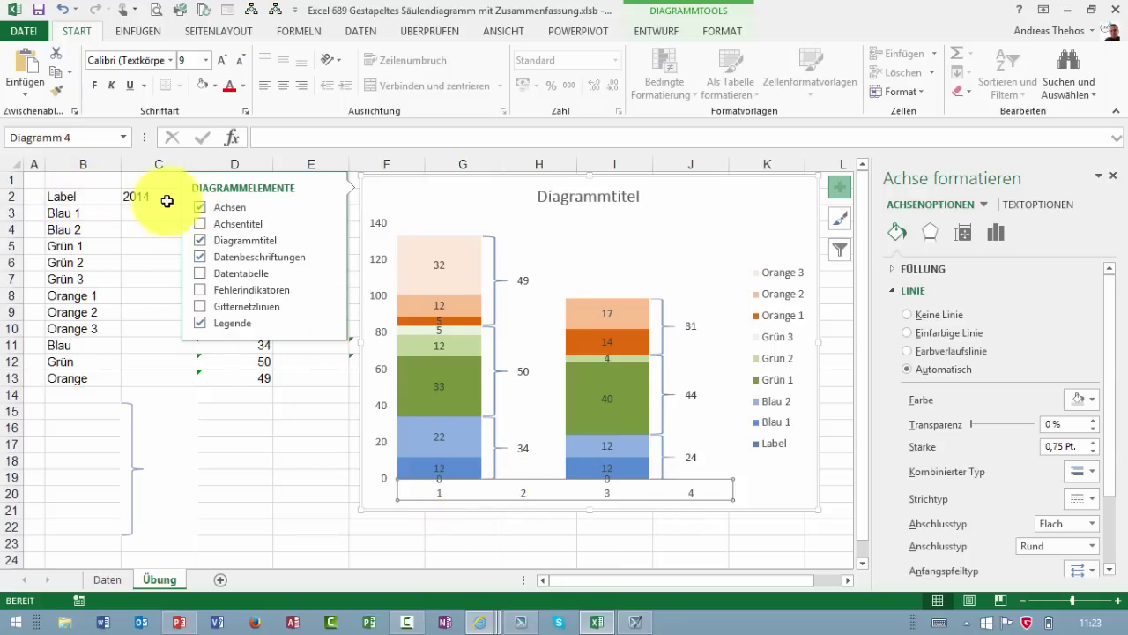
# In Select Data, remove the Label series and set the axis labels to C2:F2
pyautogui.click(95, 194)
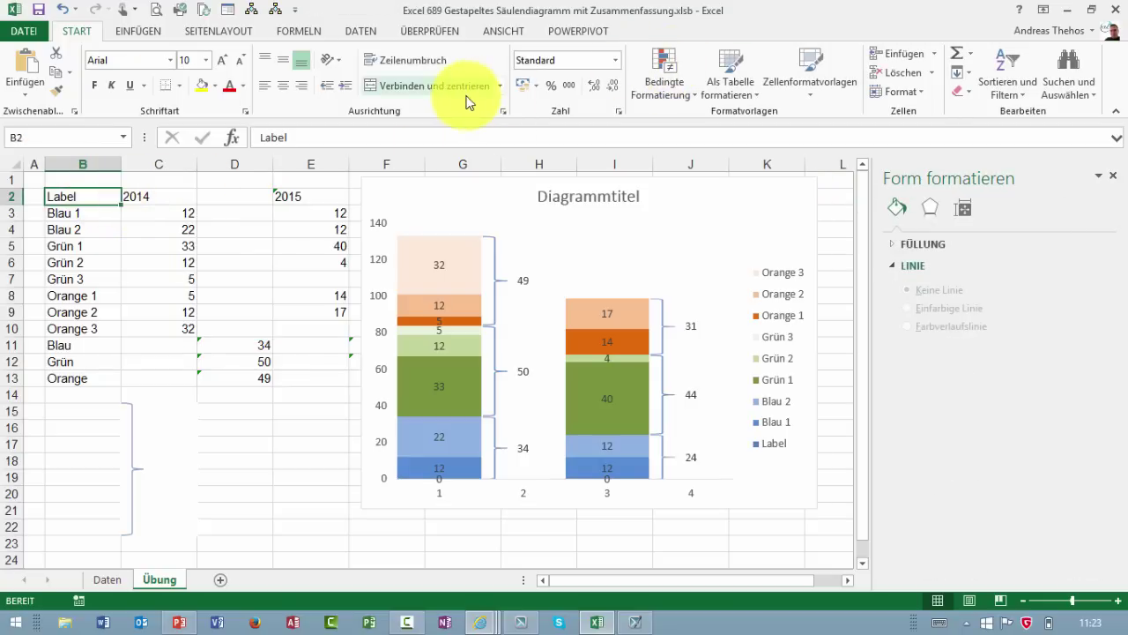
pyautogui.click(512, 264)
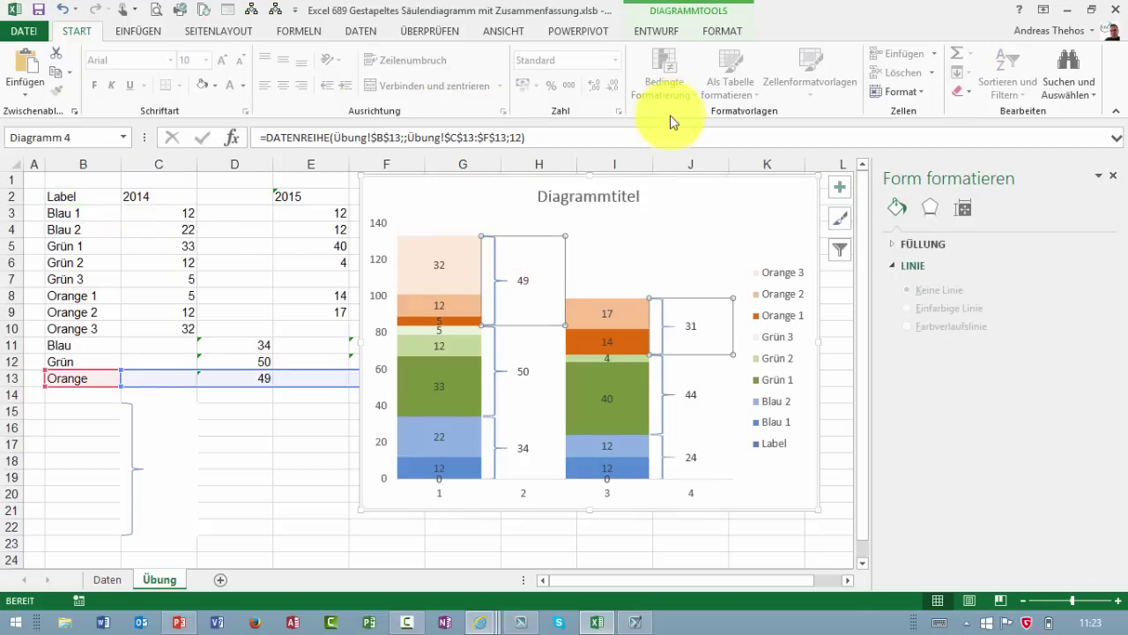
pyautogui.click(667, 35)
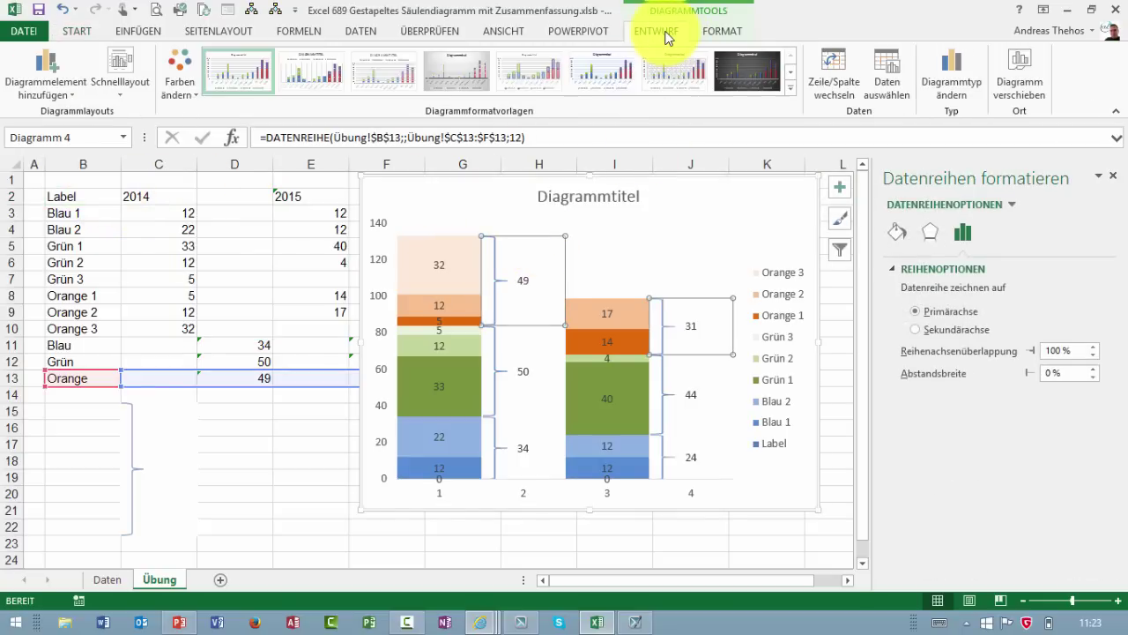
pyautogui.click(903, 67)
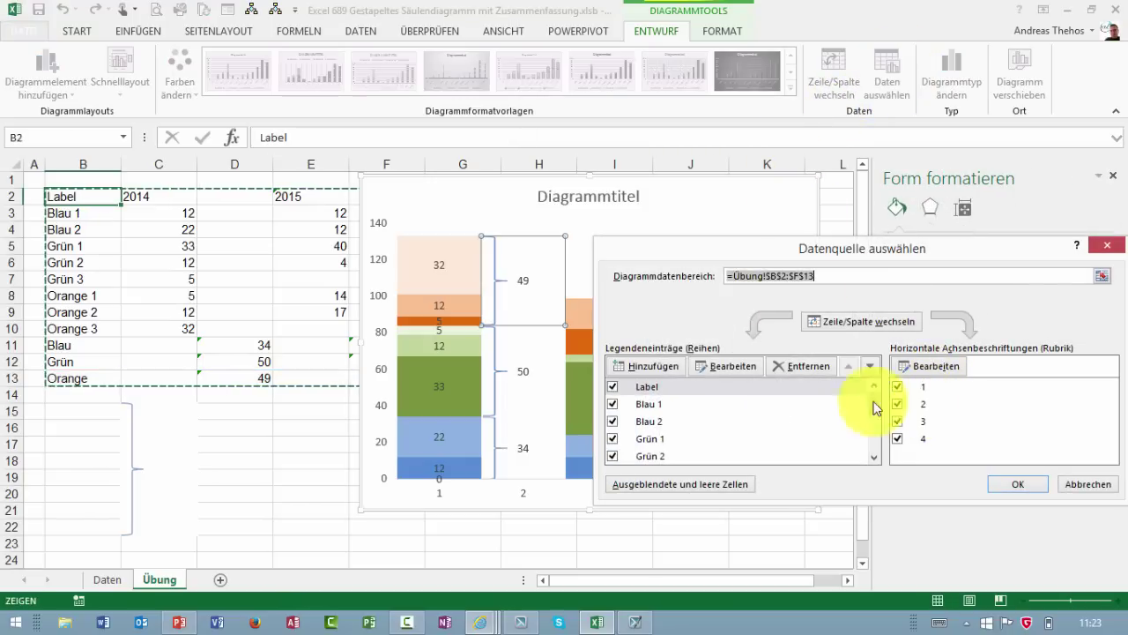
pyautogui.click(653, 388)
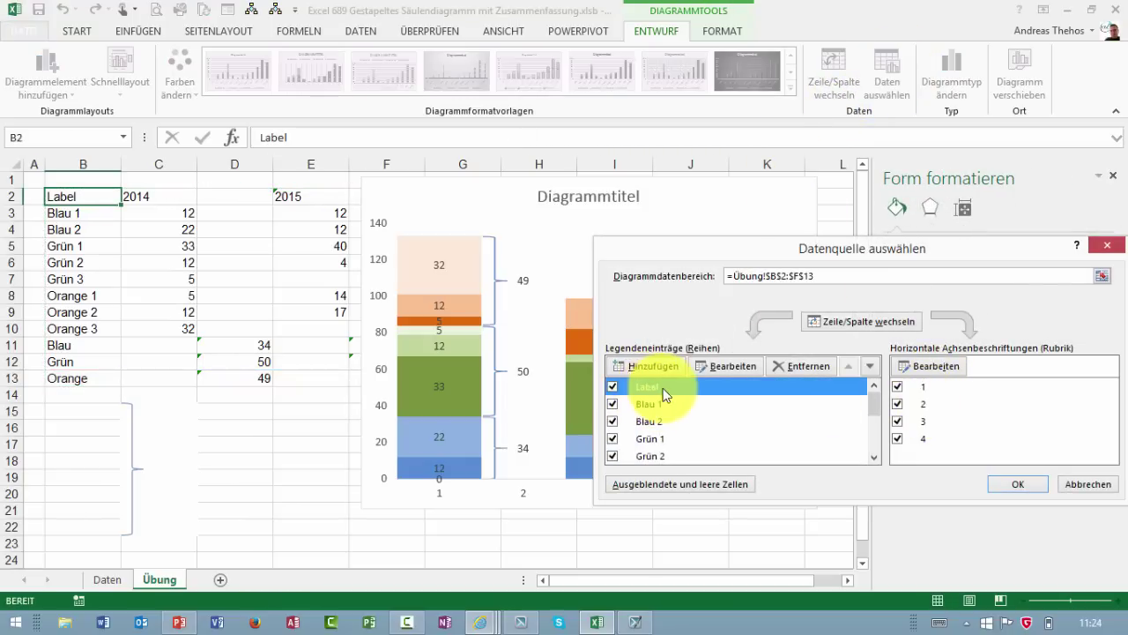
pyautogui.click(798, 369)
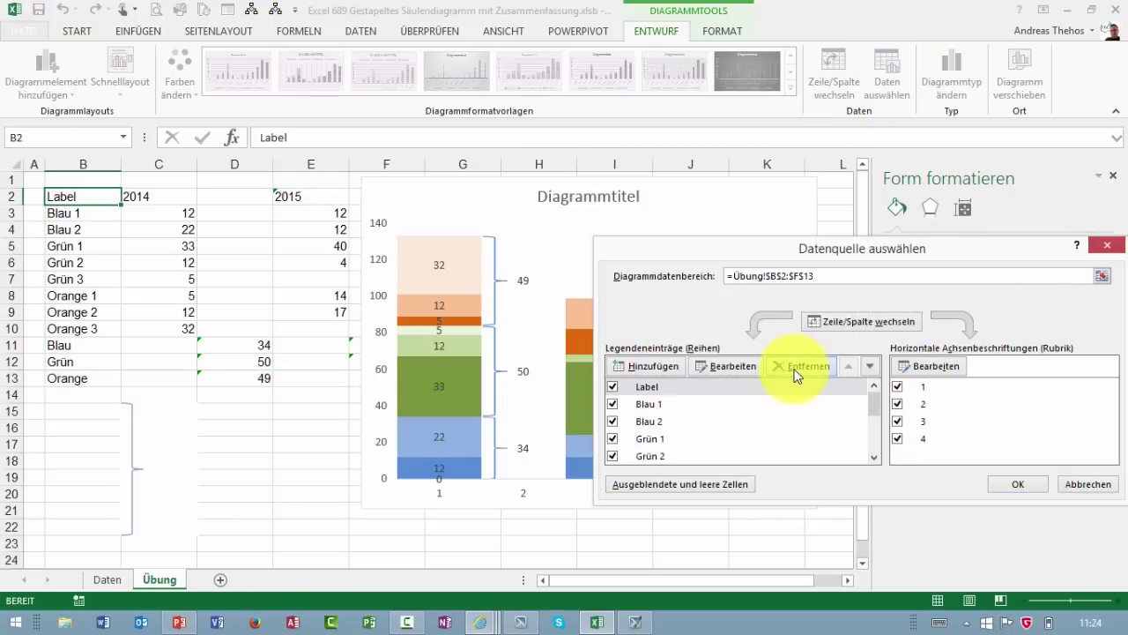
pyautogui.click(935, 367)
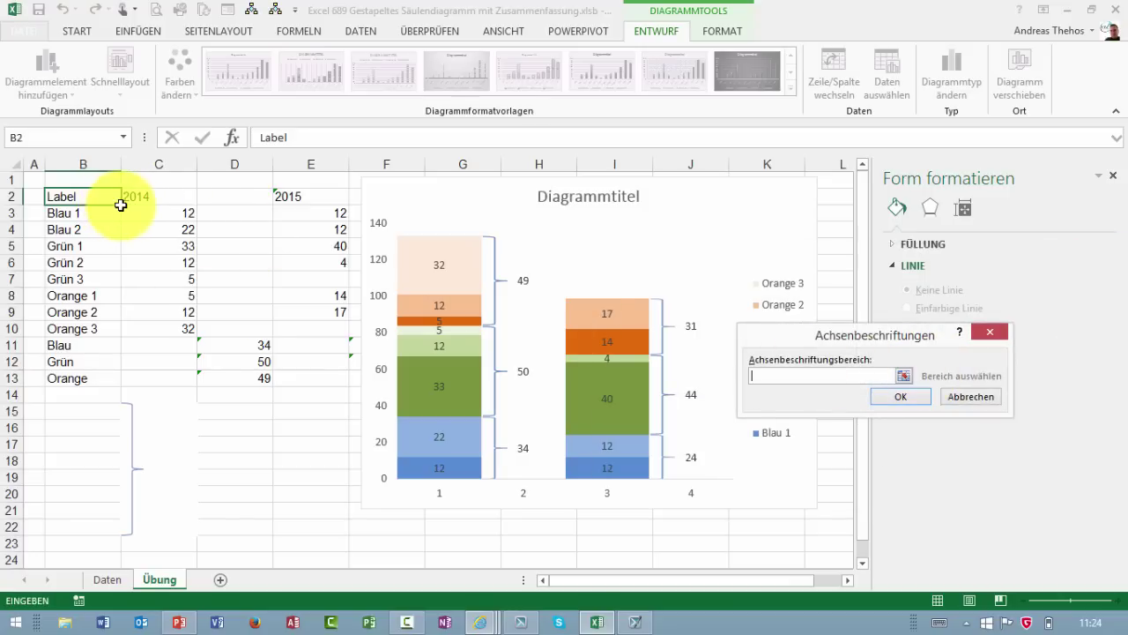
pyautogui.moveTo(132, 198); pyautogui.dragTo(370, 216)
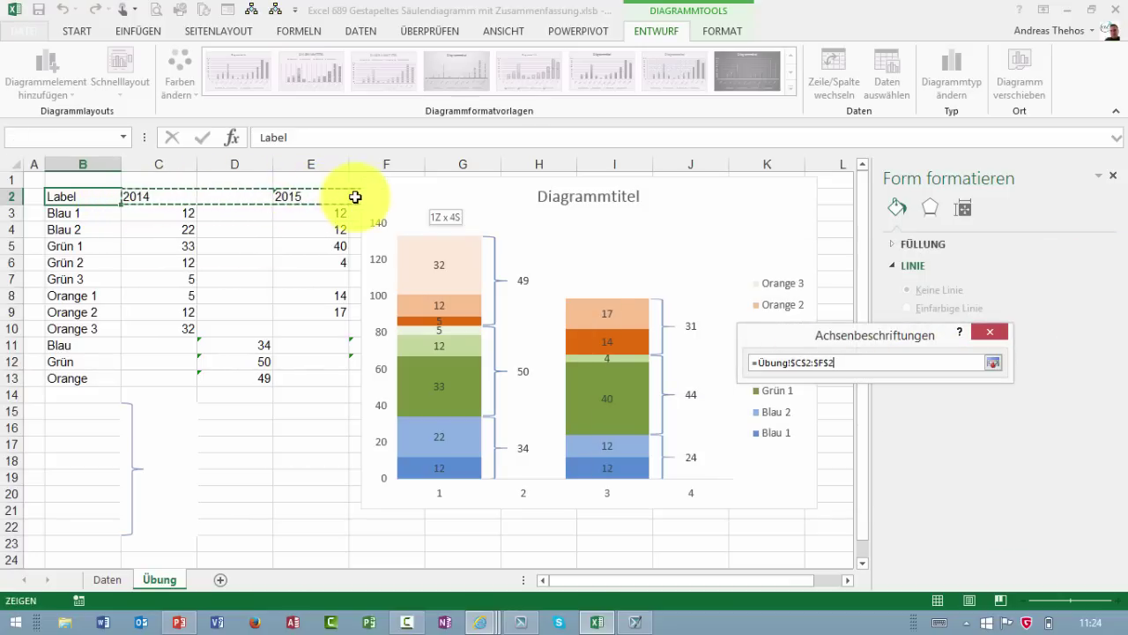
pyautogui.click(918, 399)
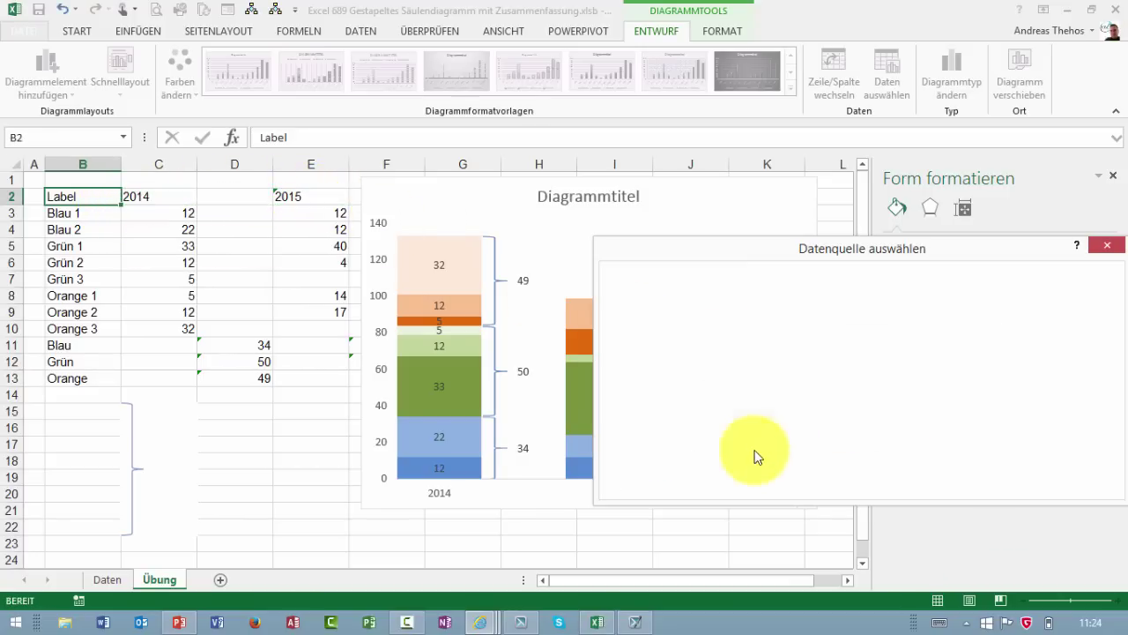
pyautogui.click(1016, 484)
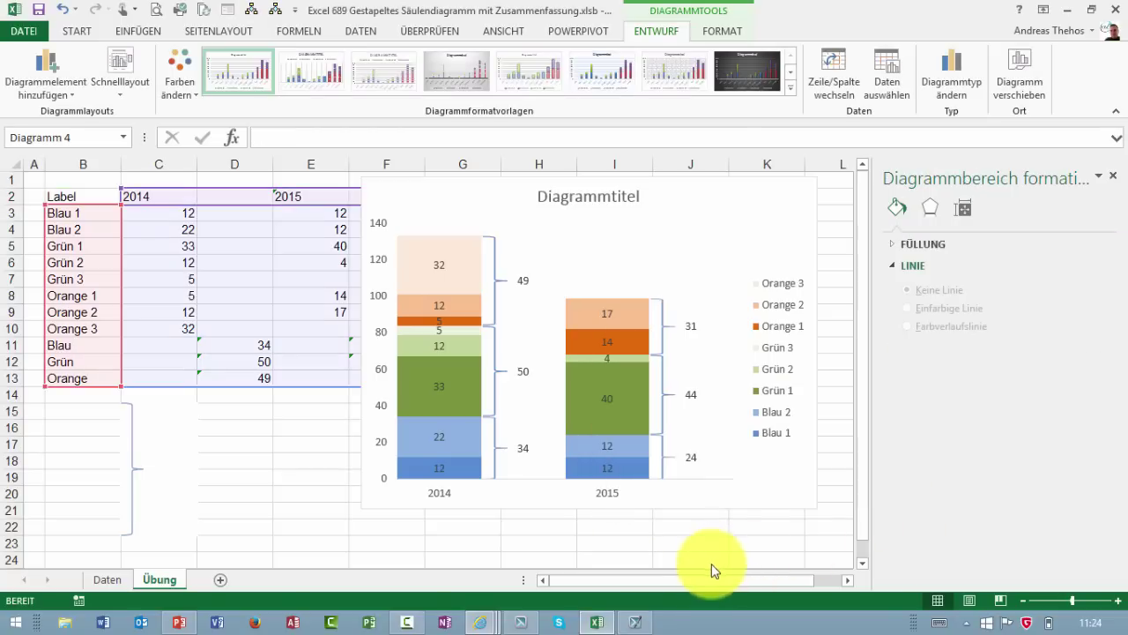
pyautogui.click(705, 559)
# Enter 22 in cell C5 (2014 Grün 1) so the Grün bracket reads 39
pyautogui.click(636, 496)
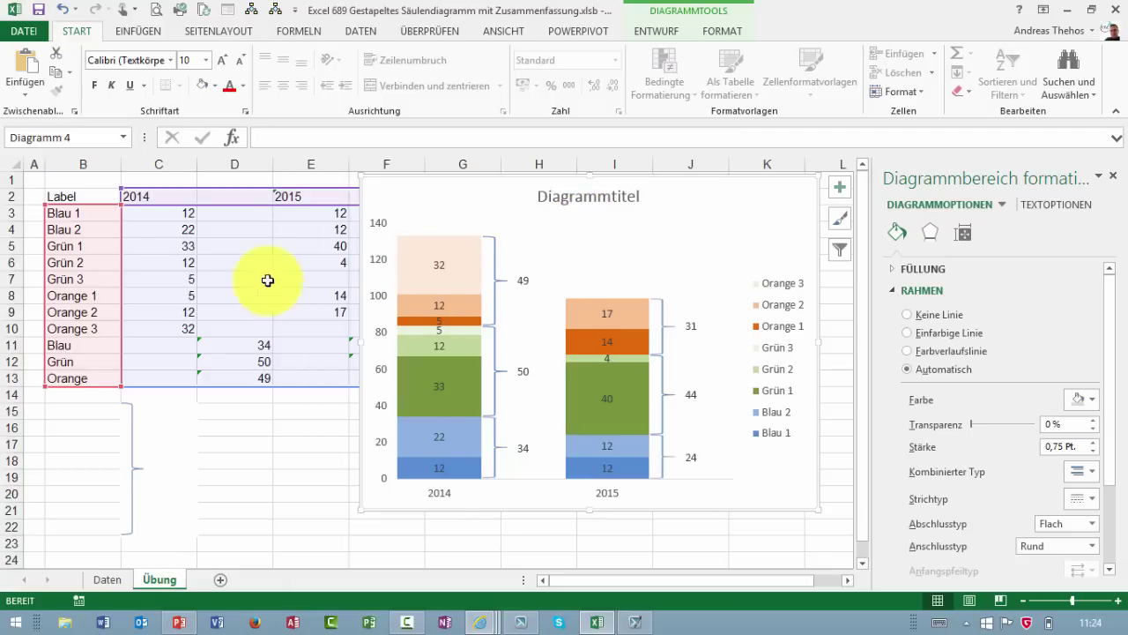
pyautogui.click(182, 245)
pyautogui.write('22')
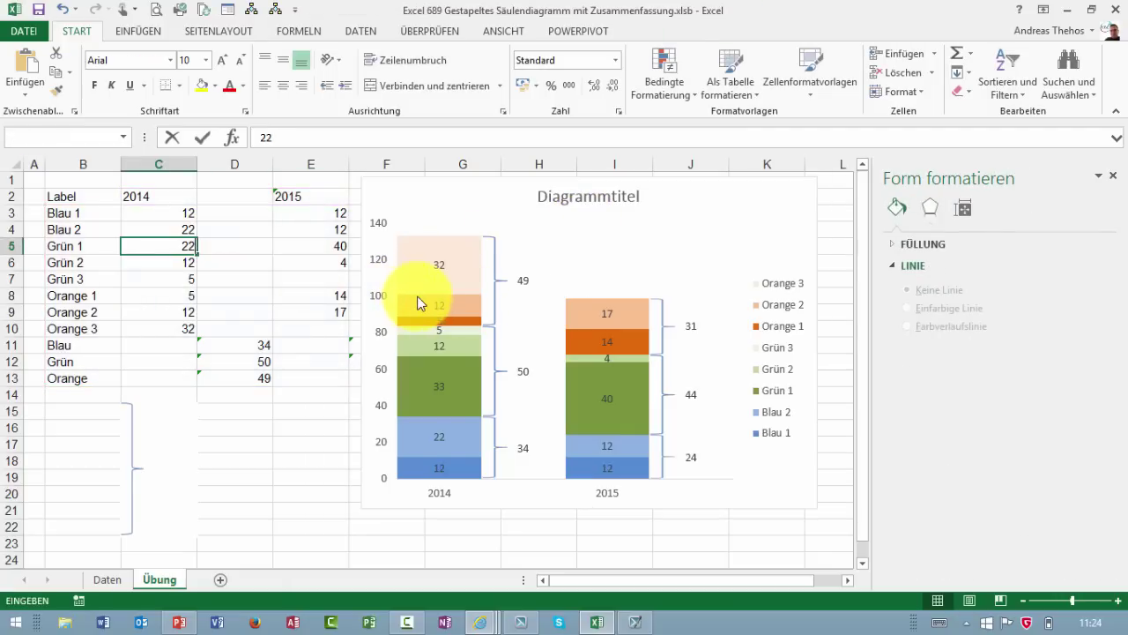
pyautogui.press('Return')
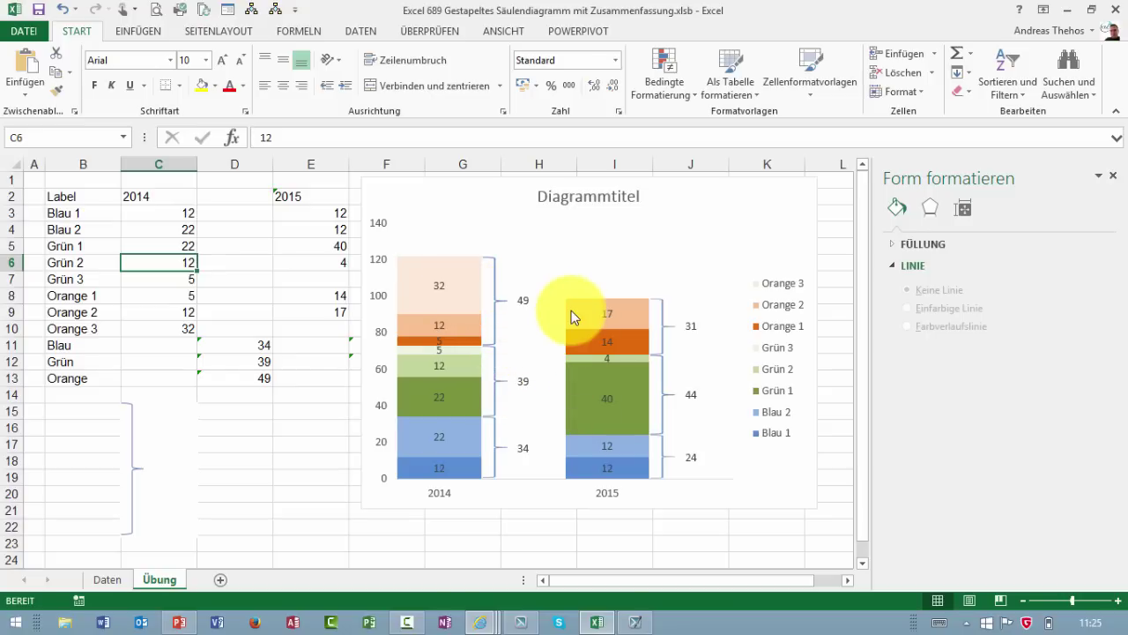
pyautogui.moveTo(571, 310)
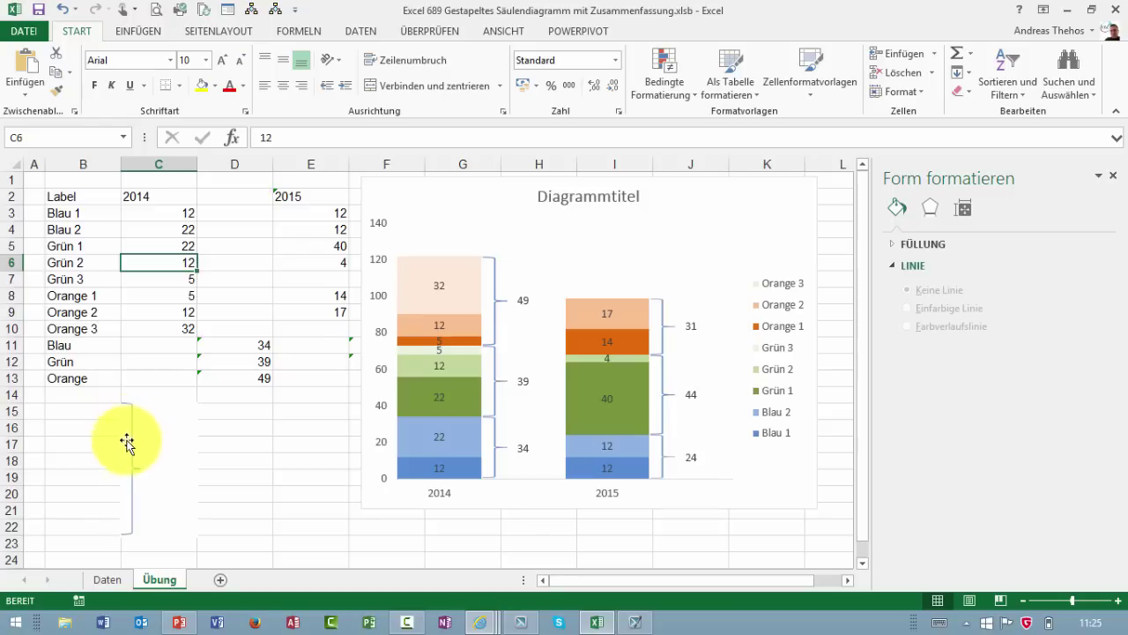
# Adjust the curly bracket and rectangle shapes and check the chart's 49 bracket
pyautogui.click(133, 504)
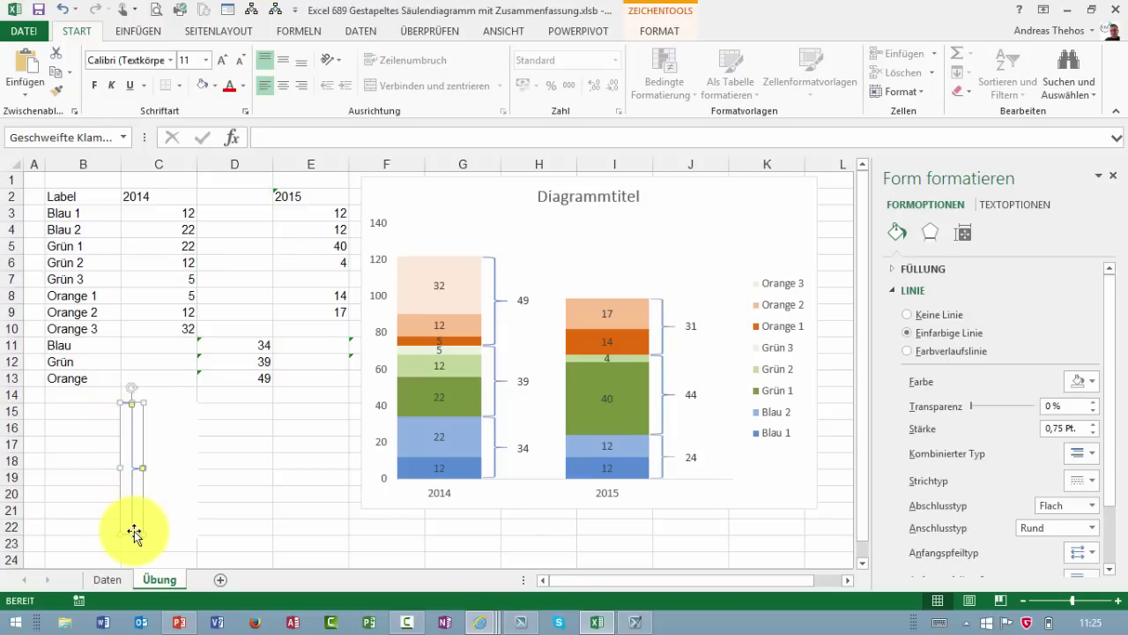
pyautogui.moveTo(139, 458)
pyautogui.mouseDown()
pyautogui.moveTo(155, 550)
pyautogui.moveTo(160, 456)
pyautogui.mouseUp()
pyautogui.keyDown('shift'); pyautogui.click(142, 431); pyautogui.keyUp('shift')
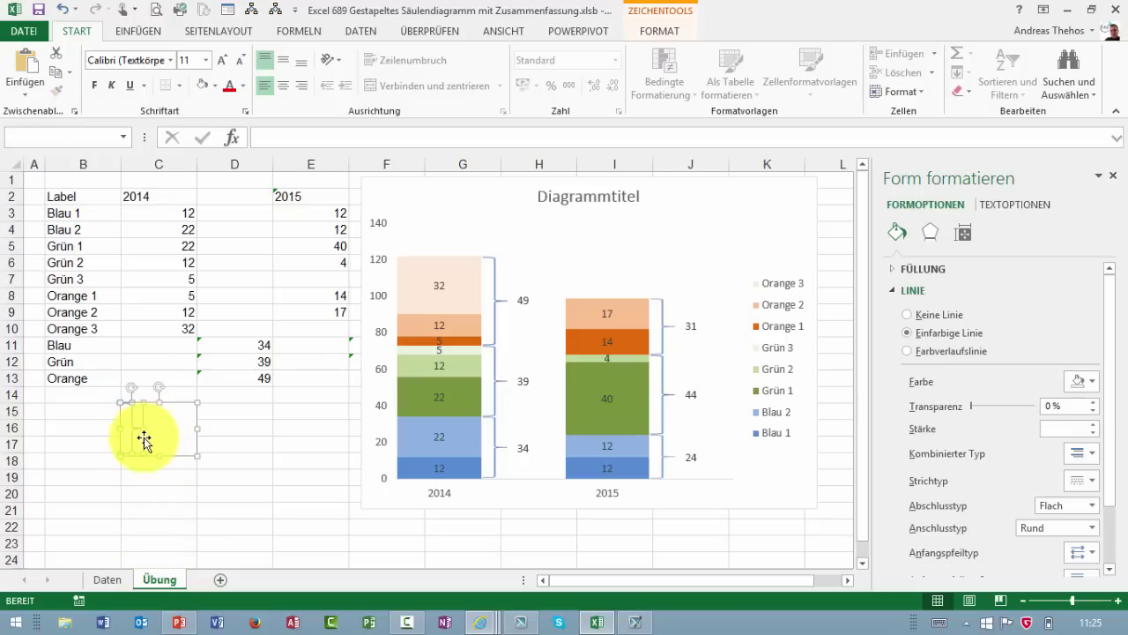
pyautogui.click(502, 319)
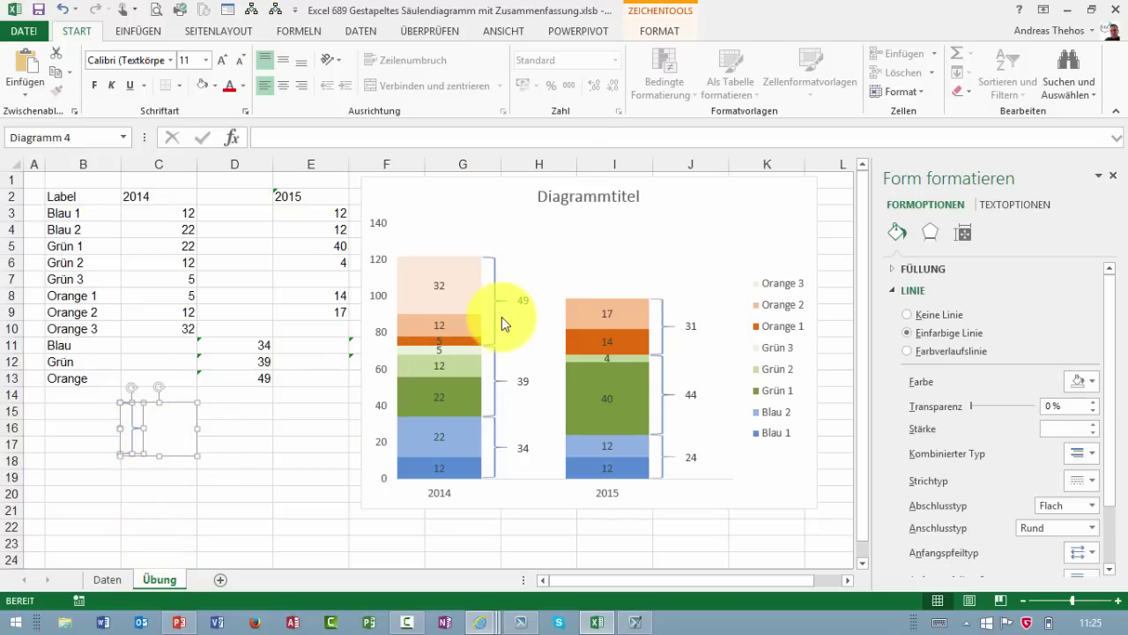
pyautogui.click(502, 317)
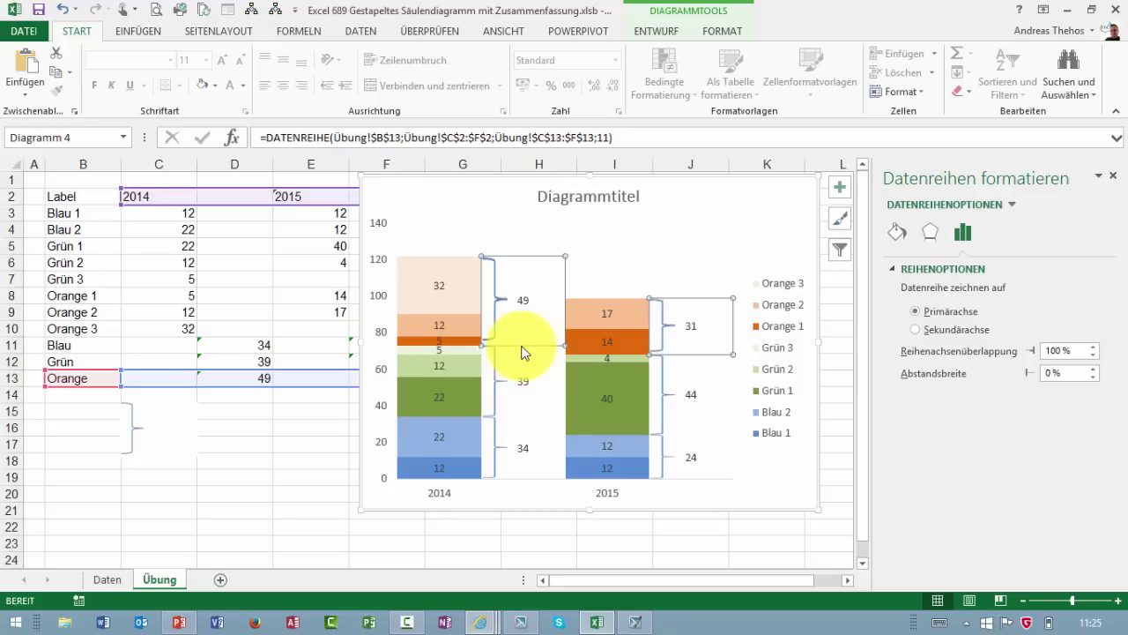
pyautogui.moveTo(503, 303)
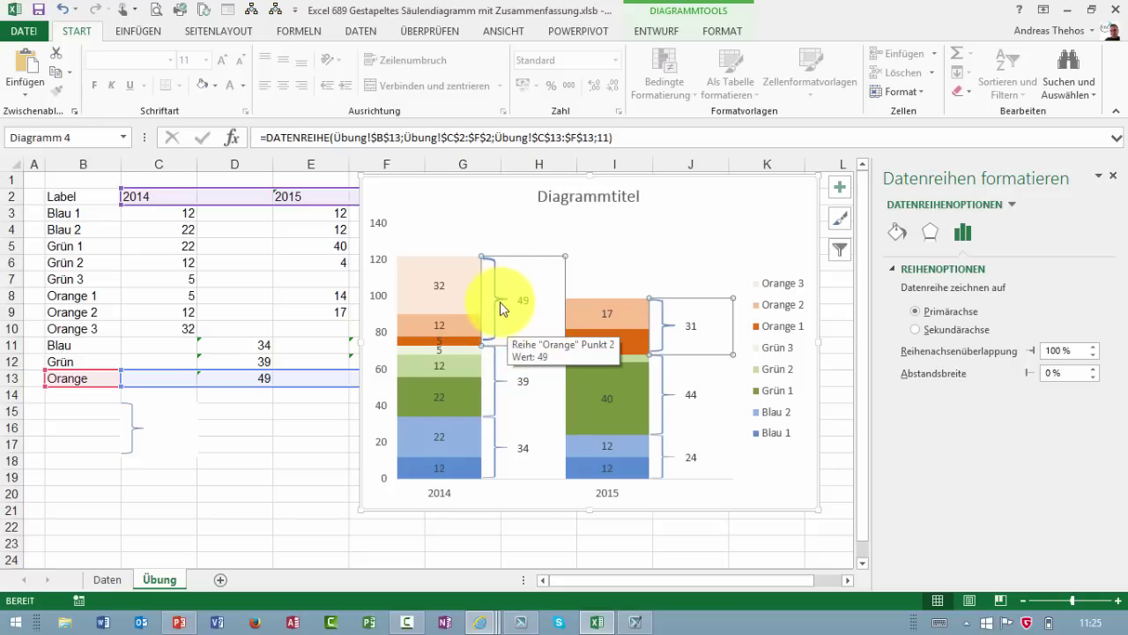
# Test 55 in C10 (2014 Orange 3), undo back to 32, and return to Daten
pyautogui.click(156, 216)
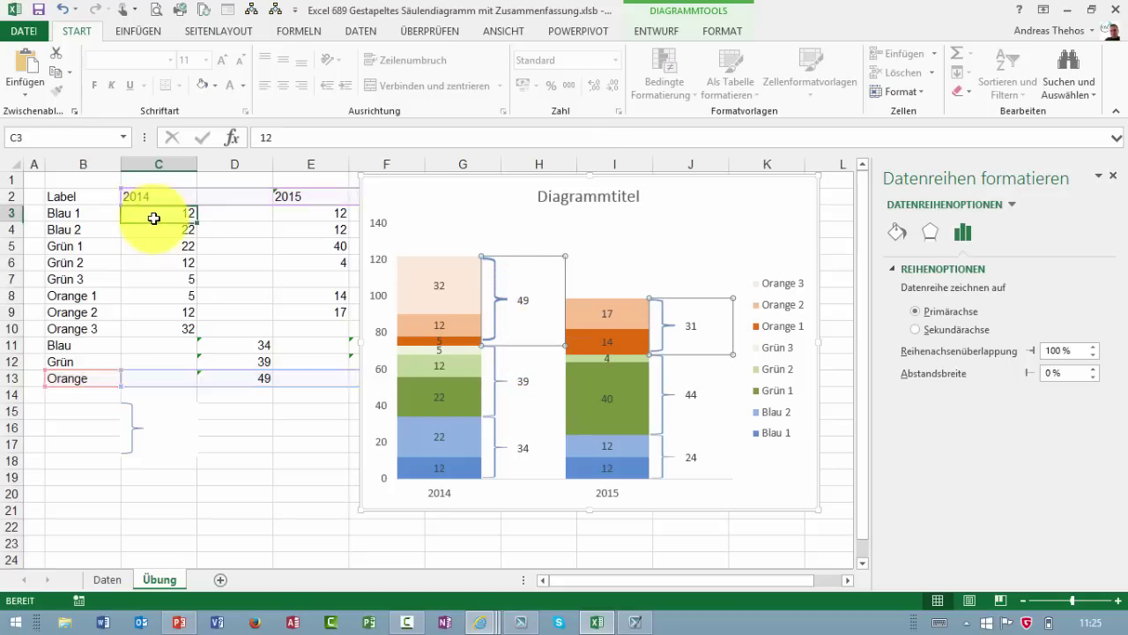
pyautogui.click(171, 329)
pyautogui.write('55')
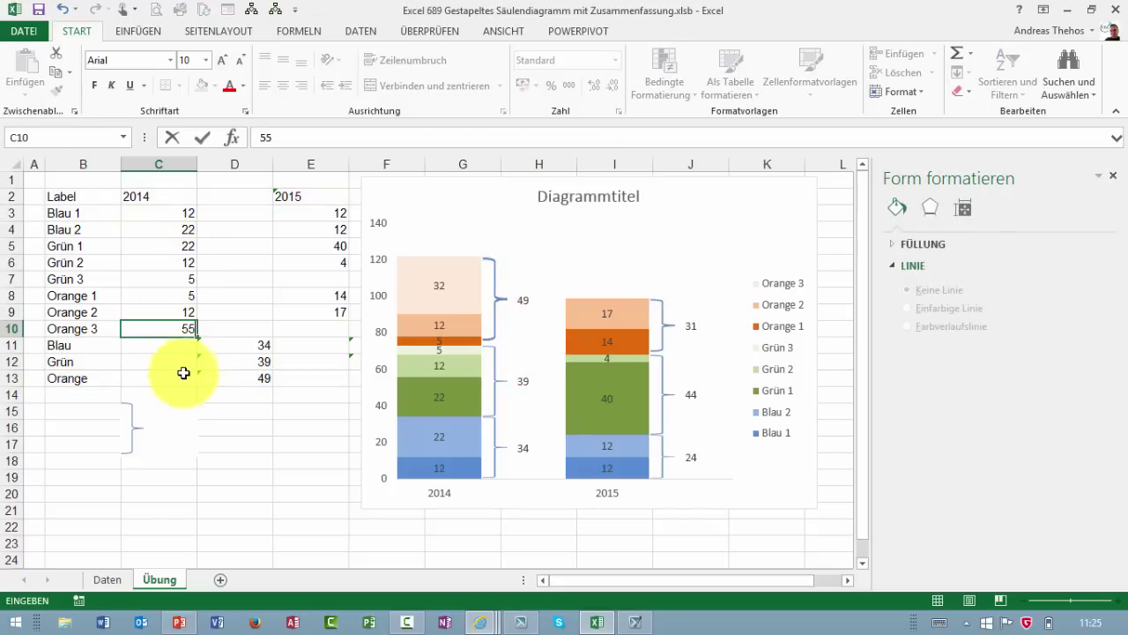
pyautogui.click(483, 338)
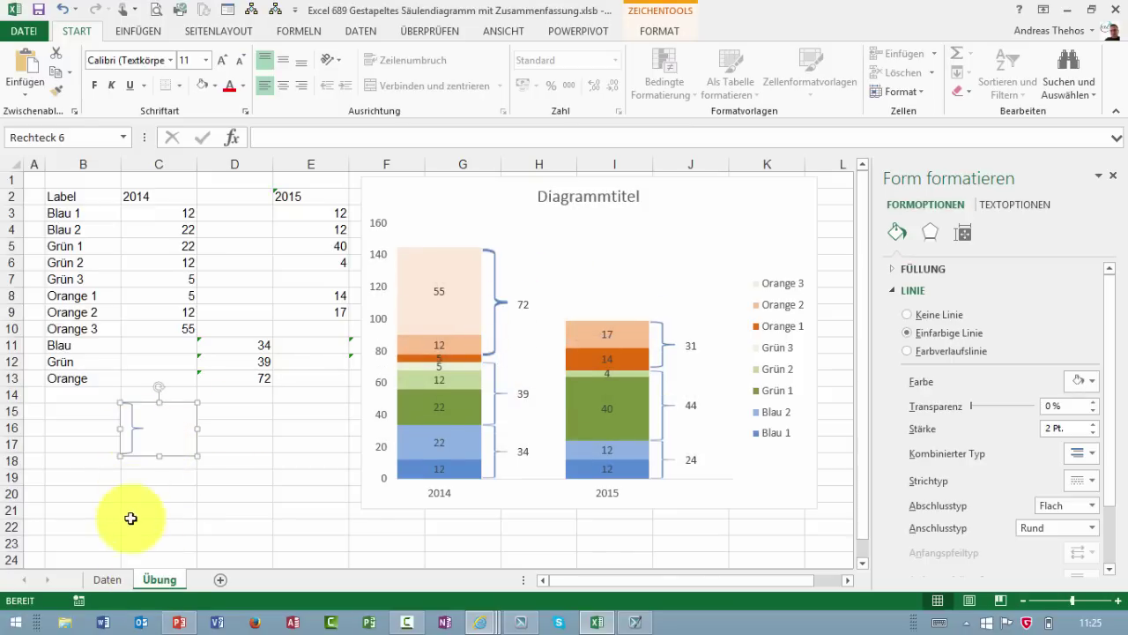
pyautogui.moveTo(413, 436)
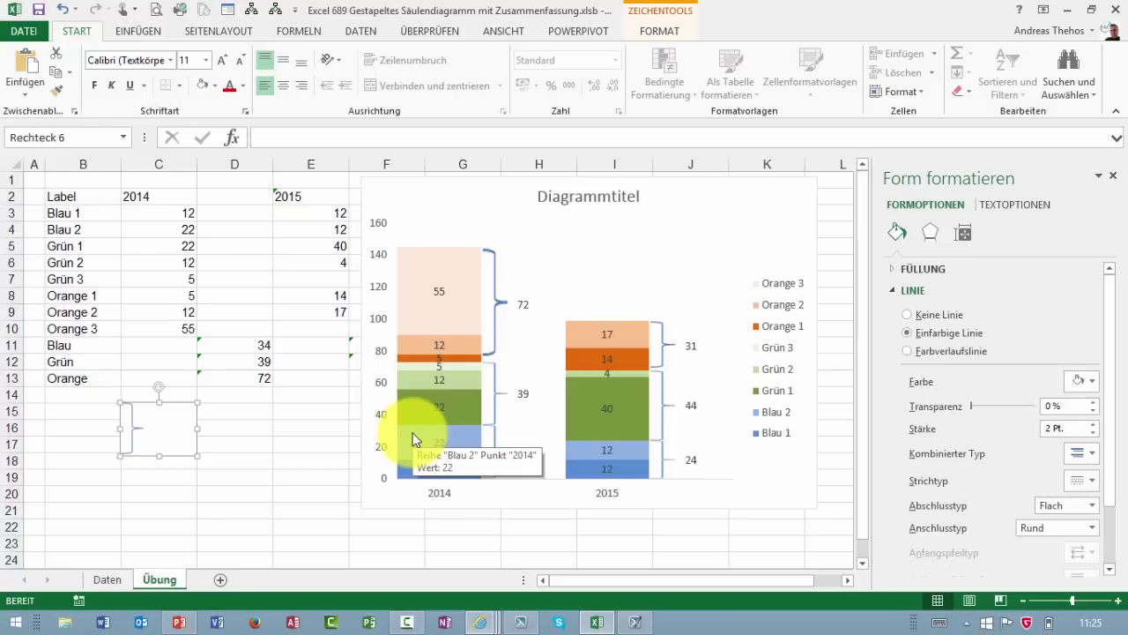
pyautogui.click(62, 10)
pyautogui.click(63, 10)
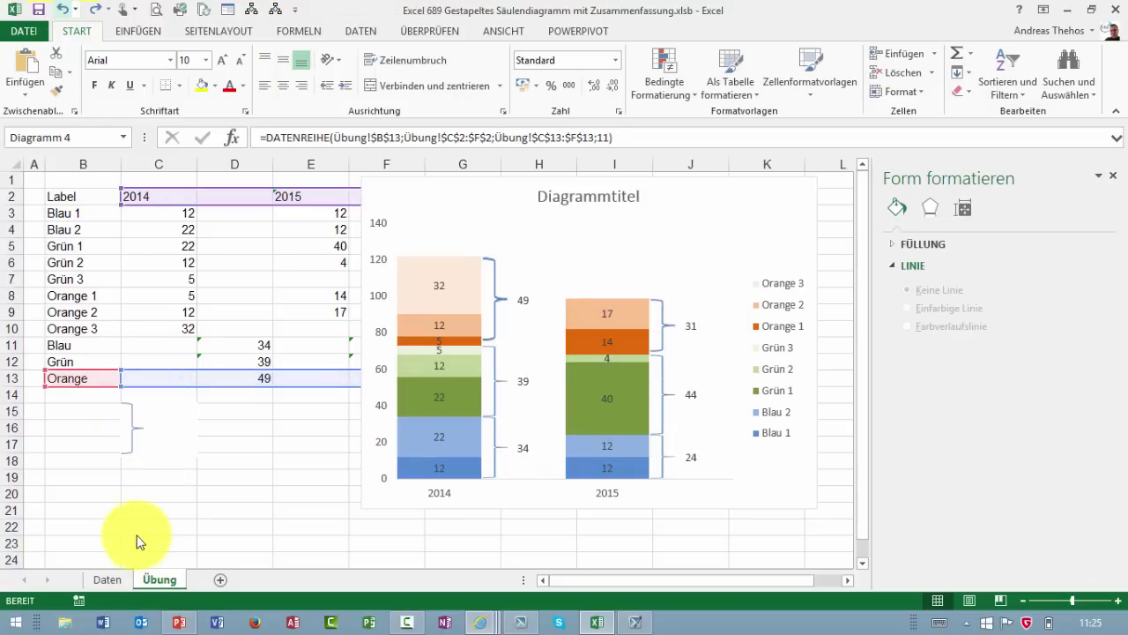
pyautogui.click(104, 580)
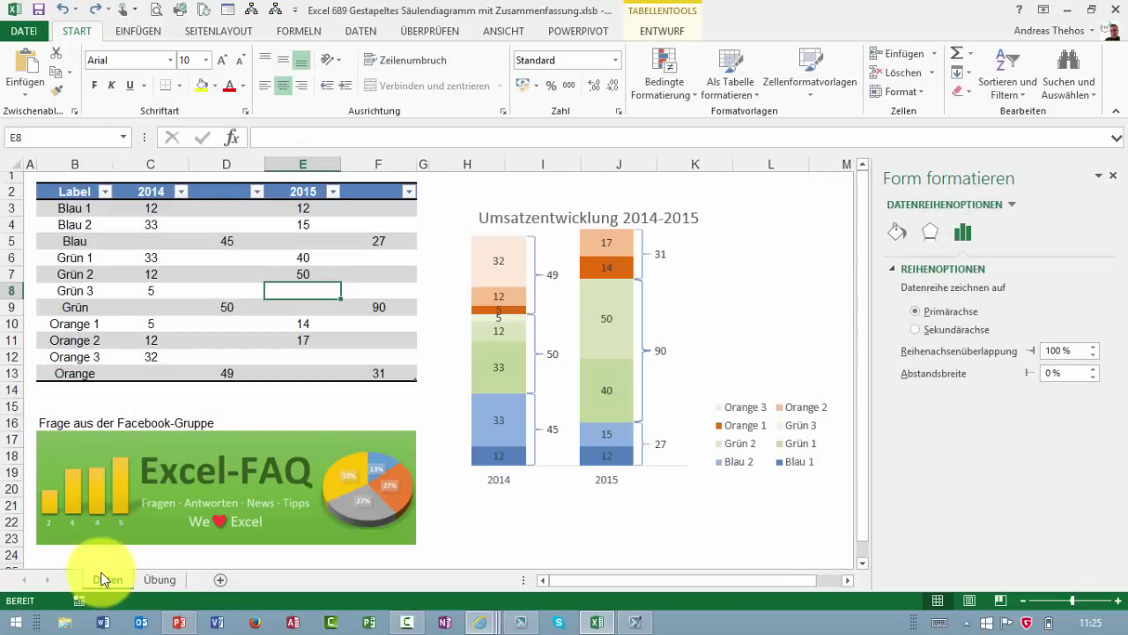